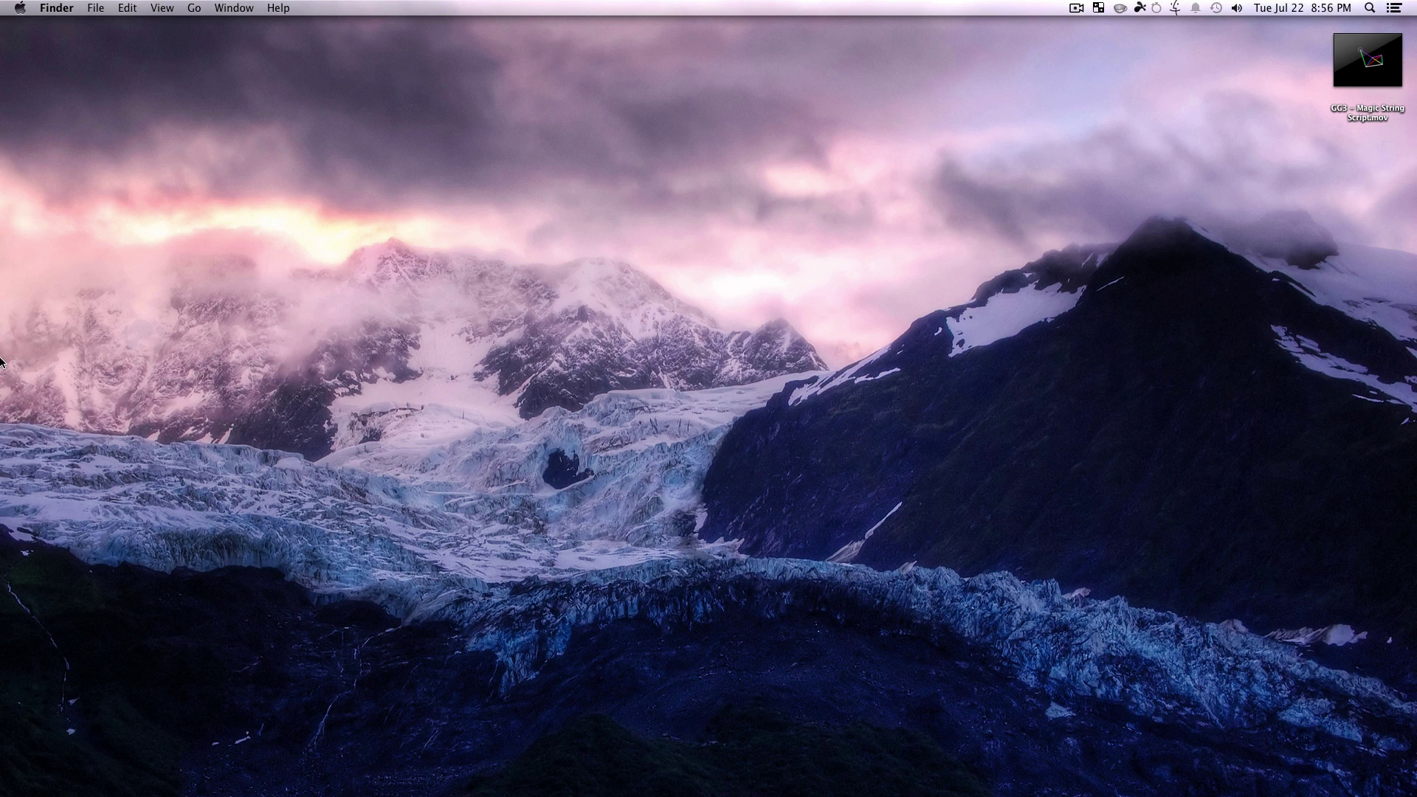
Step: Bring Chrome forward and go from the Mt. Mograph home page to its Freebies page
mouse_move(2, 362)
left_click(13, 316)
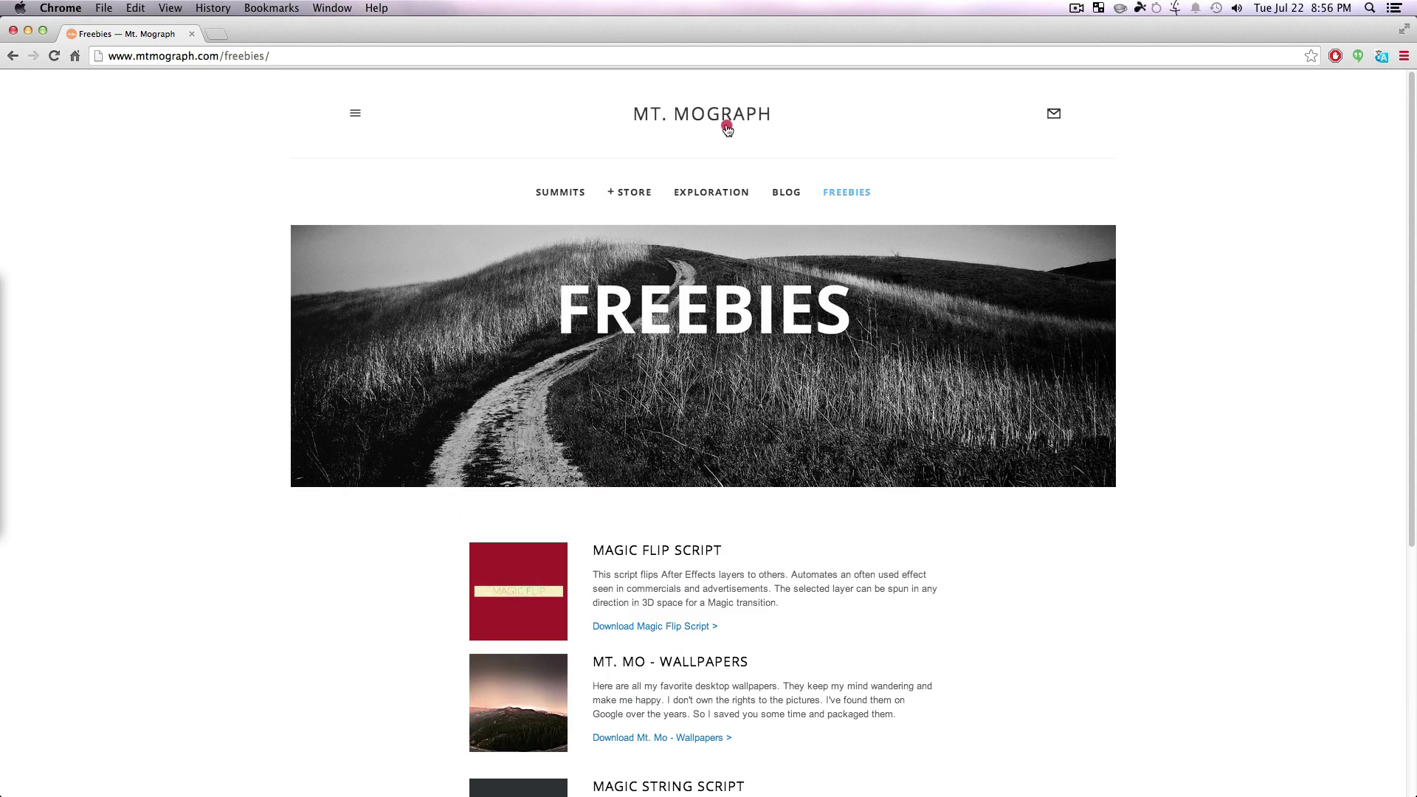
left_click(724, 121)
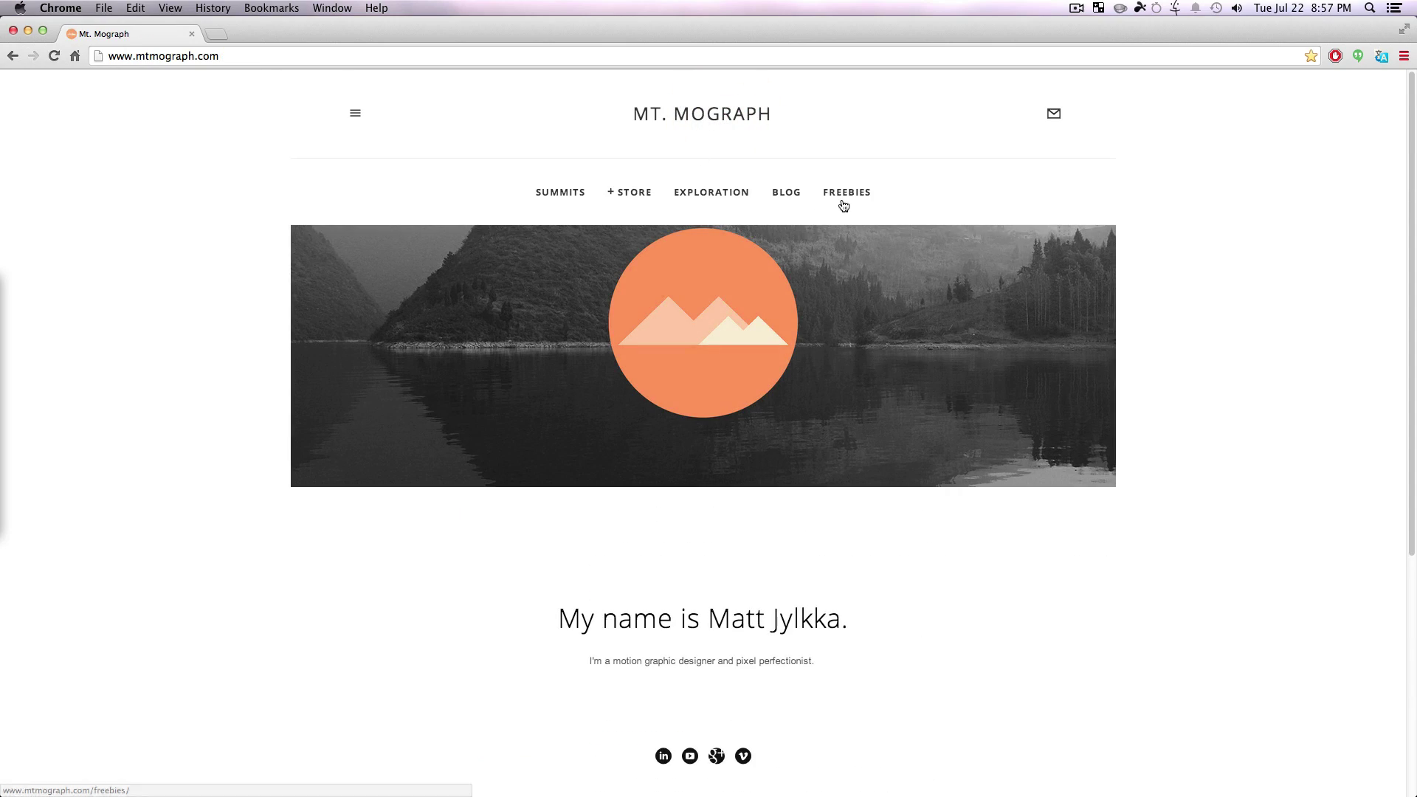
left_click(841, 195)
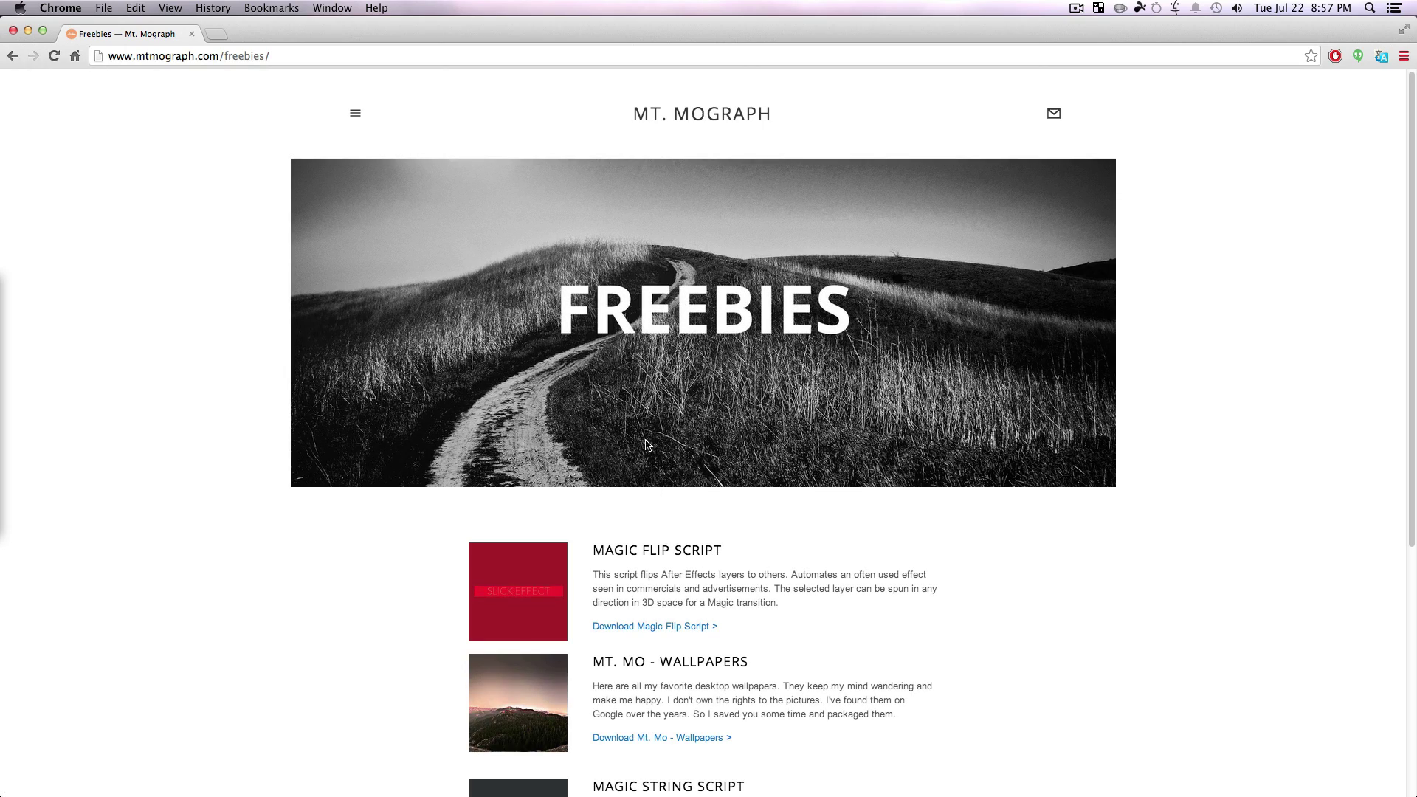
Step: Scroll to the Magic String Script entry and download MtMo-Stringjsxbin.zip
scroll(656, 490, "down", 5)
left_click_drag(594, 477, 747, 473)
left_click(826, 571)
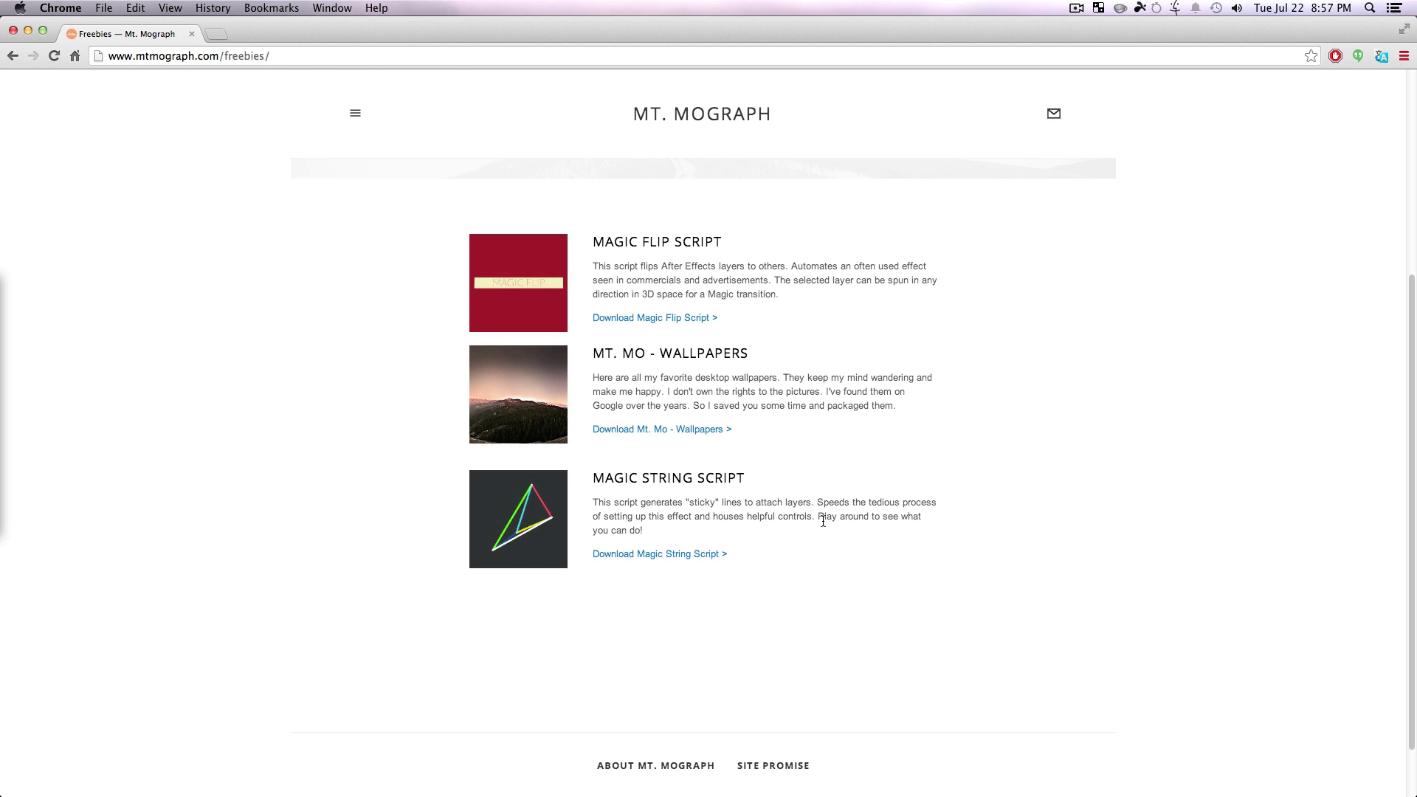
left_click(657, 555)
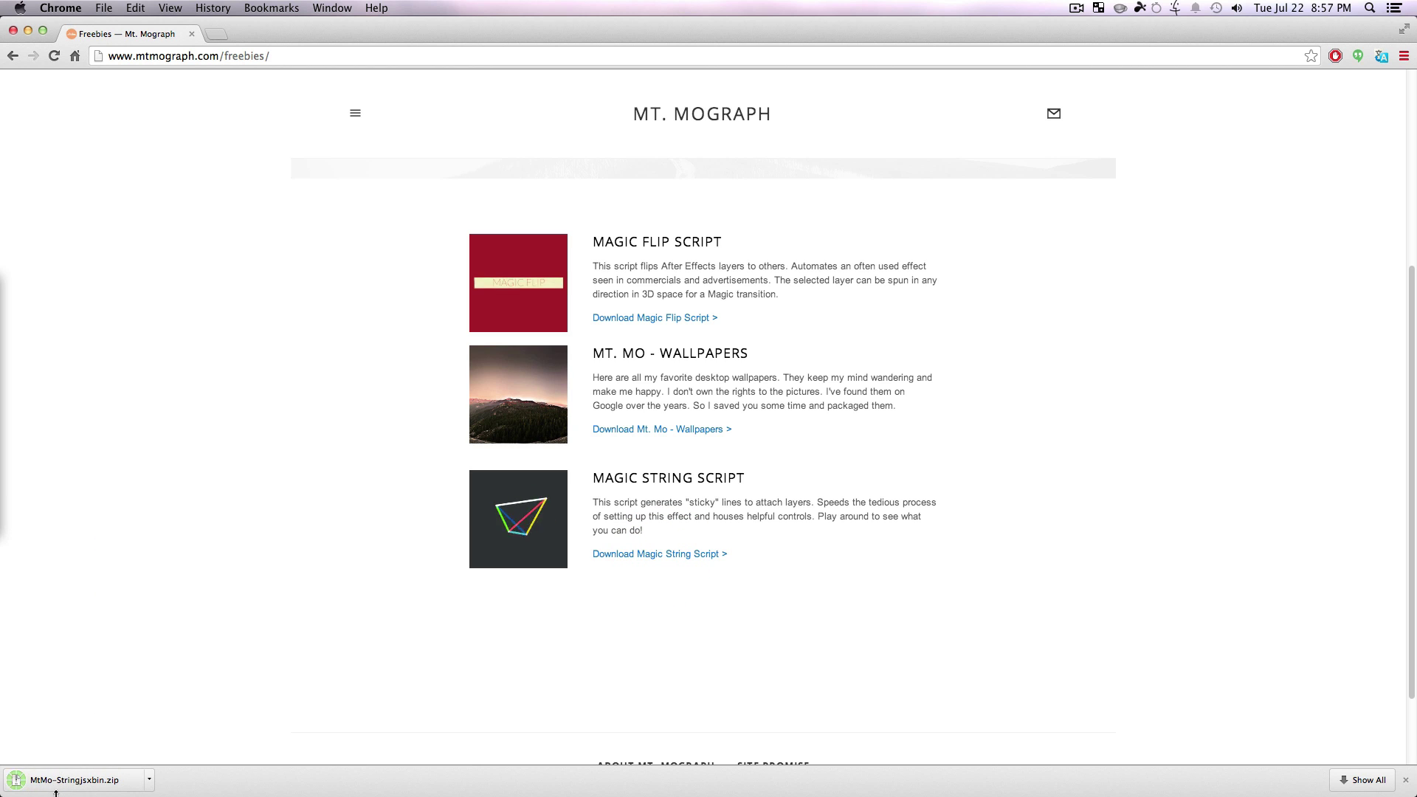
Step: Extract the zip so MtMo-String.jsxbin sits beside it, then launch and hide After Effects
double_click(885, 22)
left_click(1085, 199)
double_click(1368, 164)
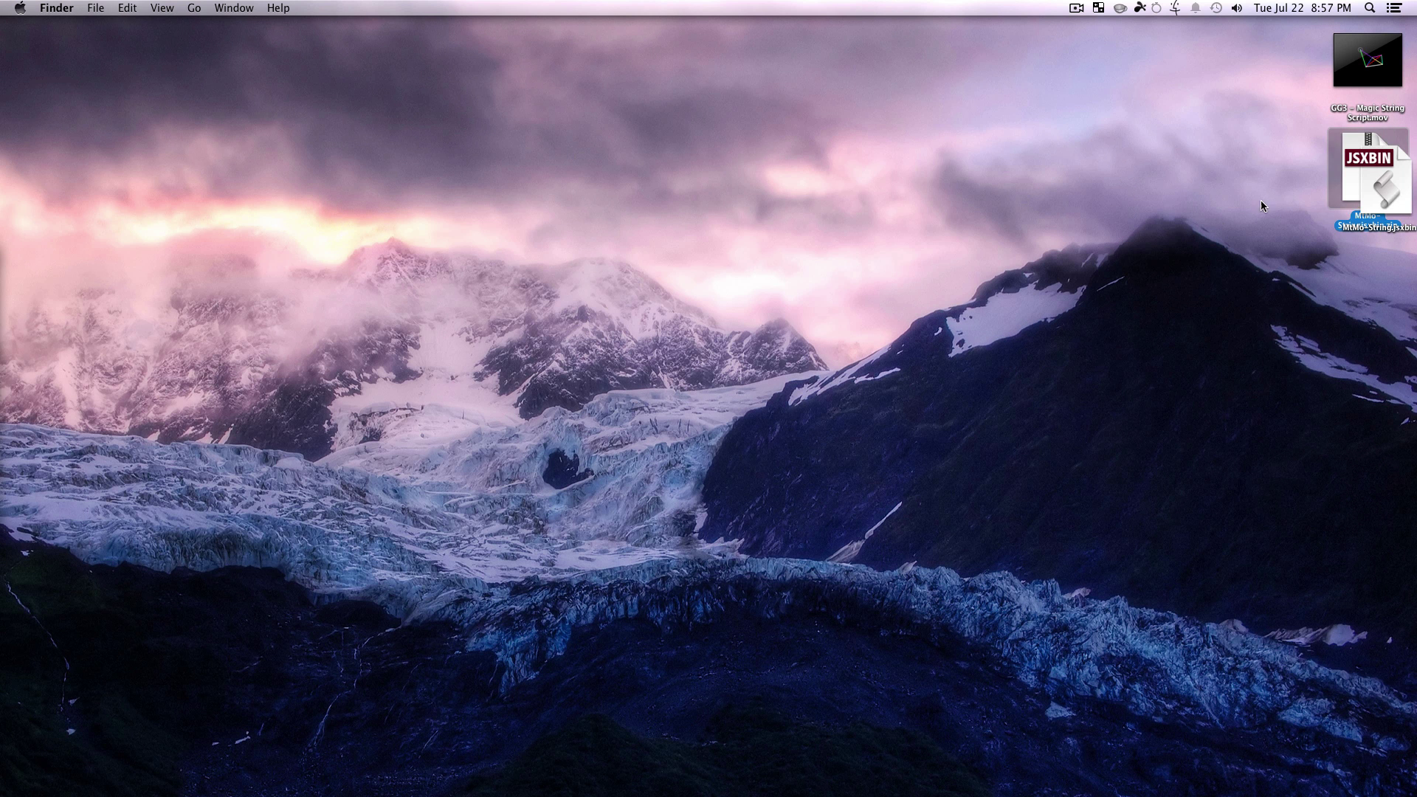
left_click_drag(1381, 196, 1280, 184)
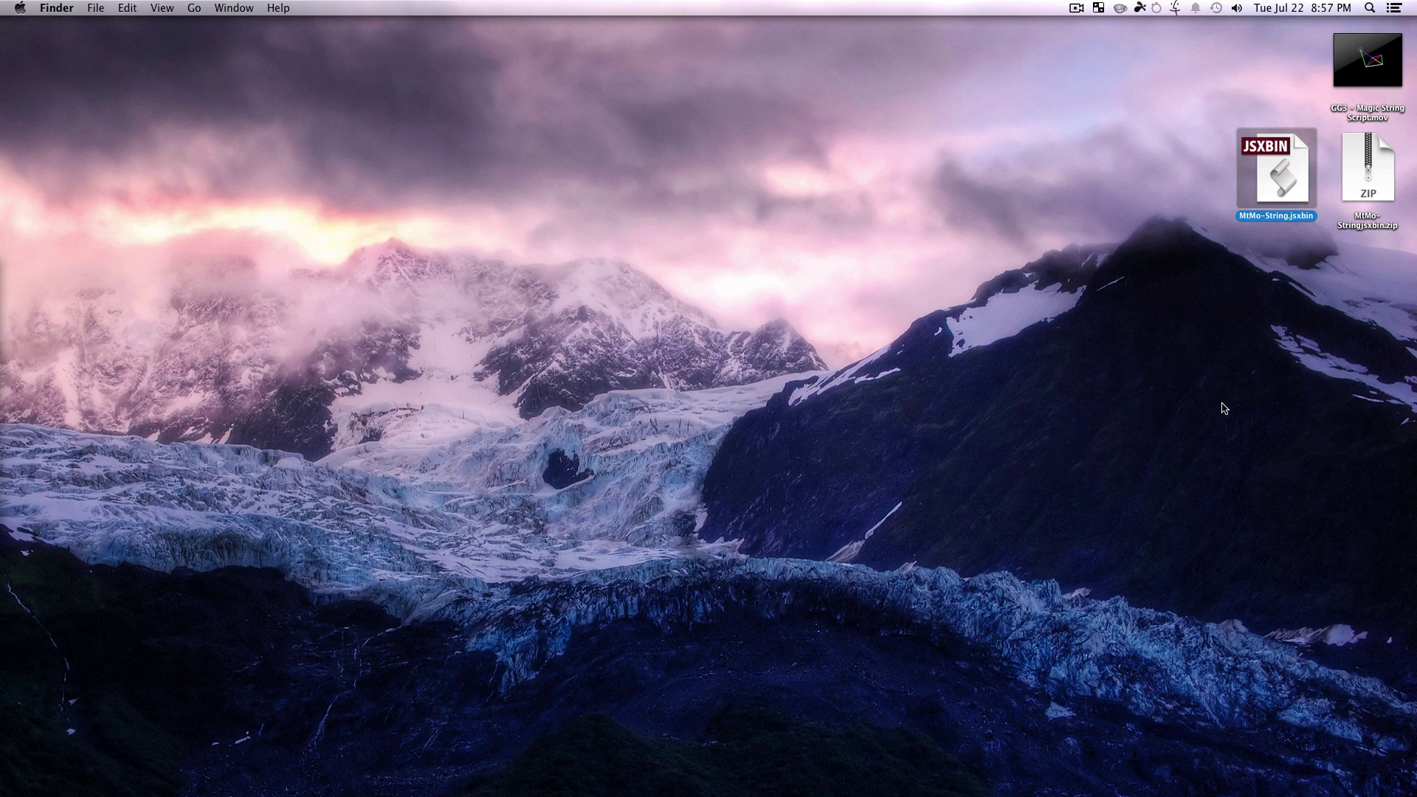
left_click(918, 344)
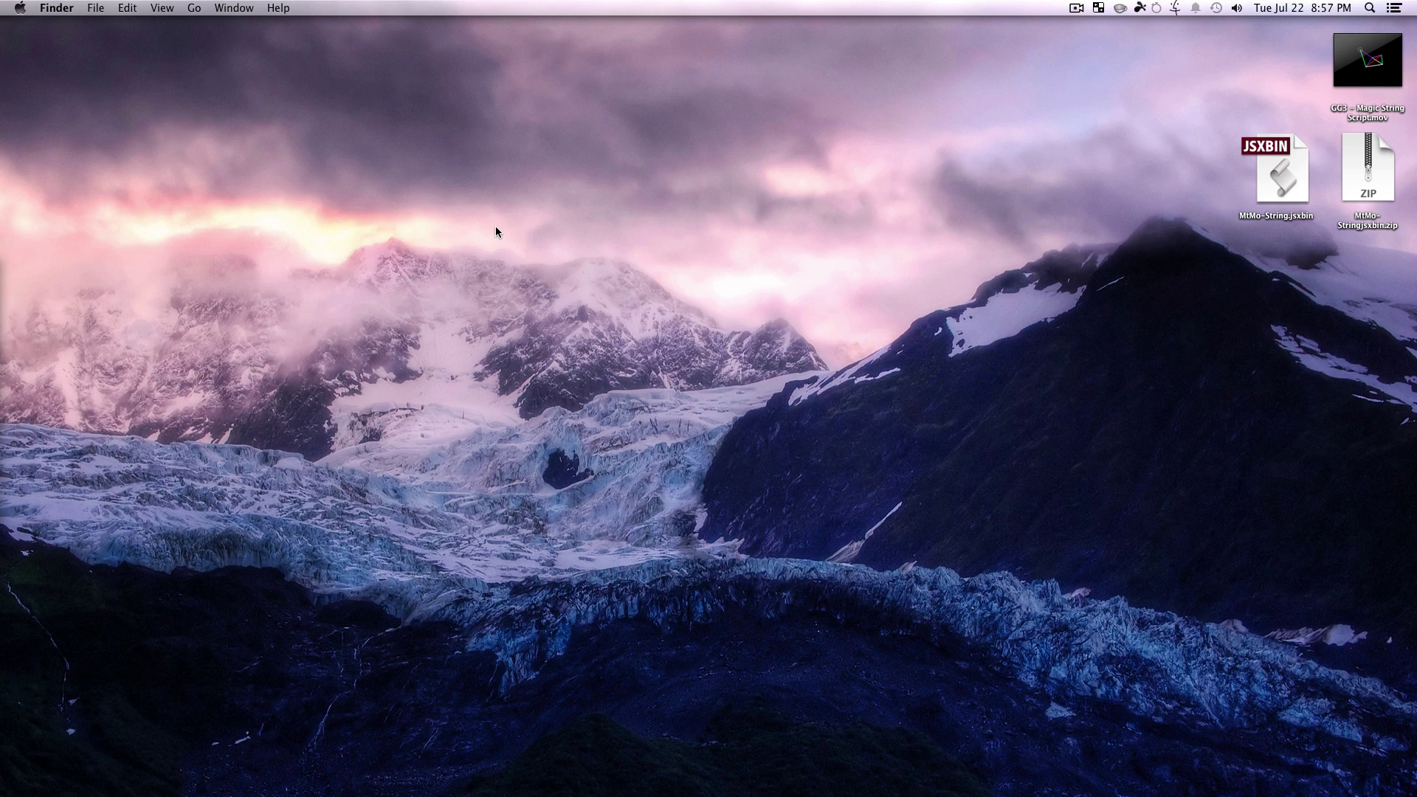
left_click(18, 339)
key("super+h")
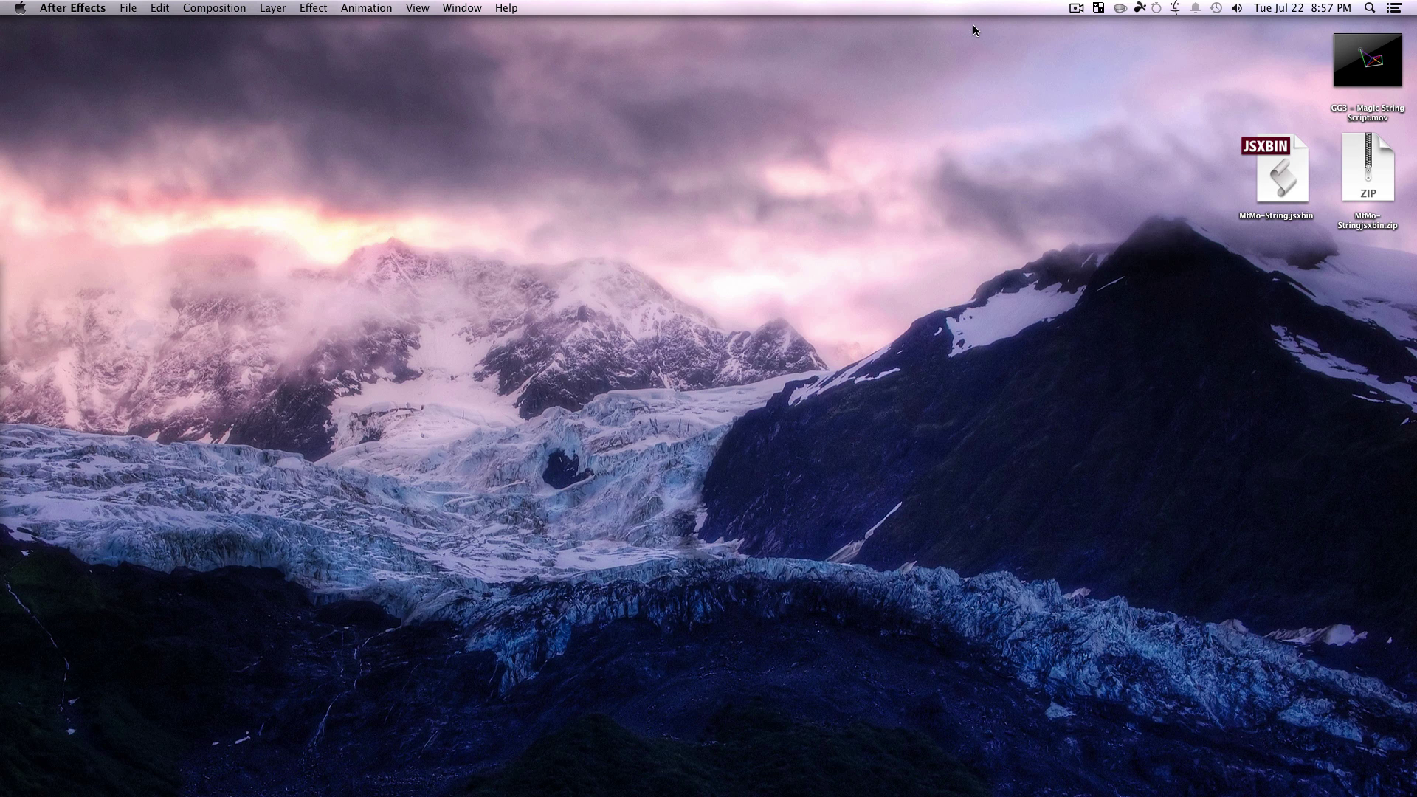
Step: Play GG3 - Magic String Script.mov in QuickTime Player, then quit it
double_click(1338, 82)
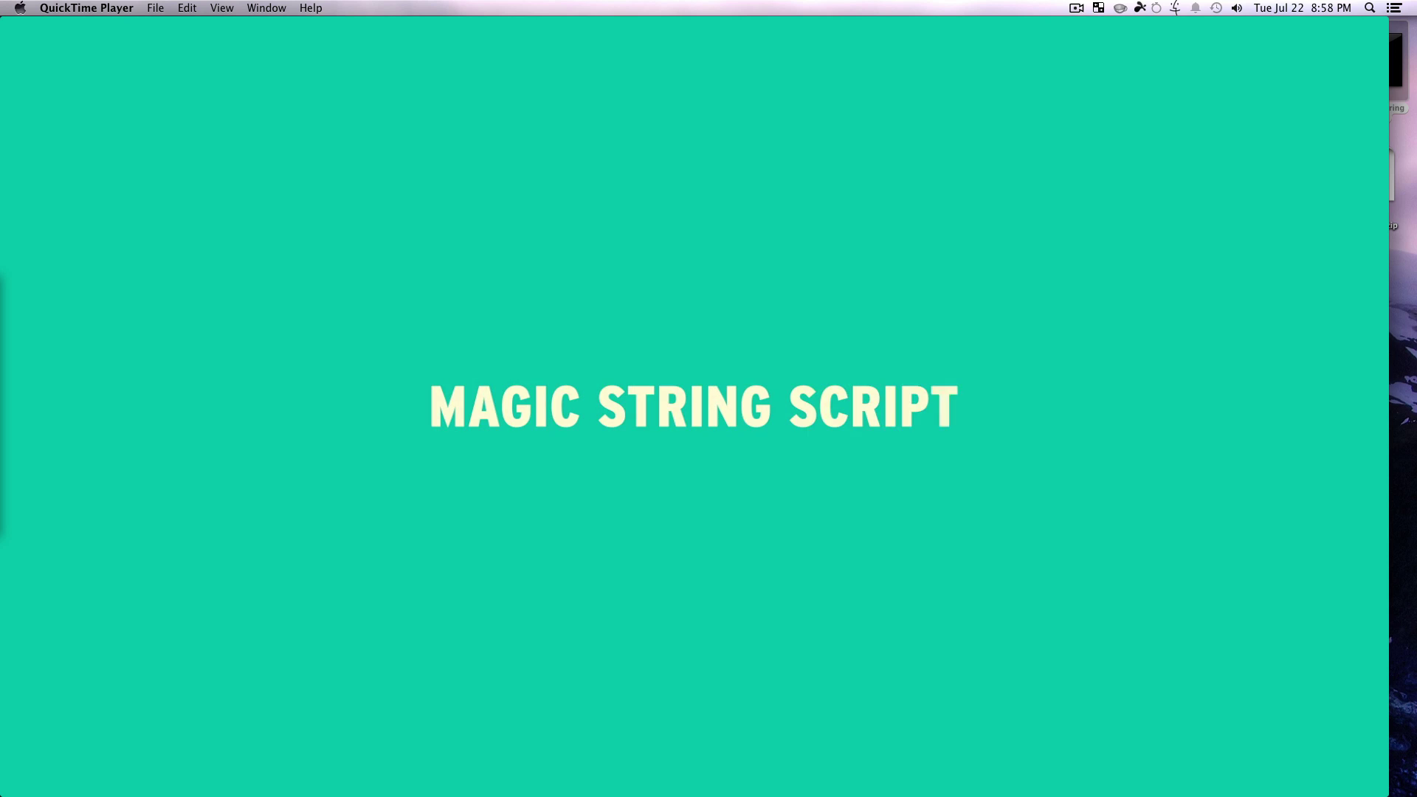
mouse_move(792, 26)
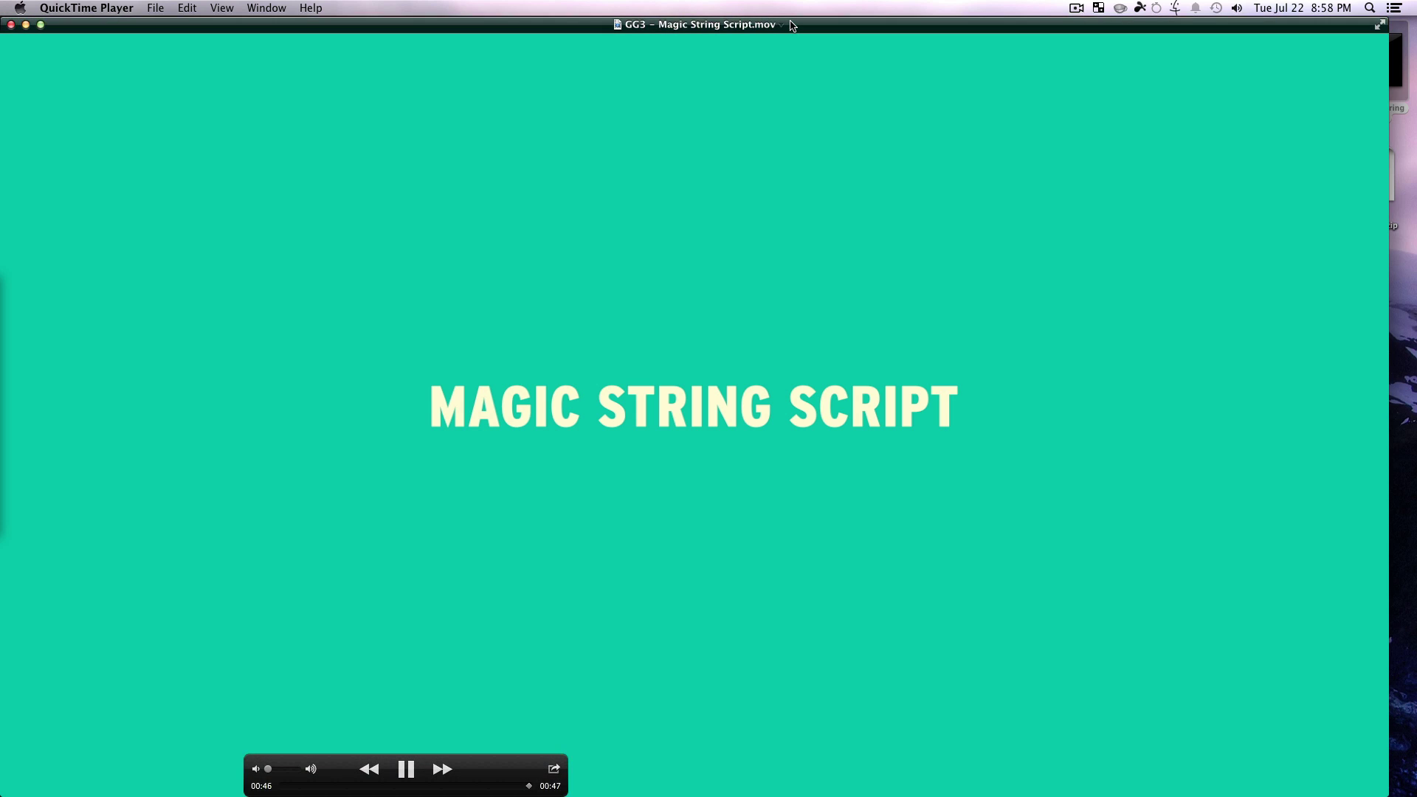
key("super+q")
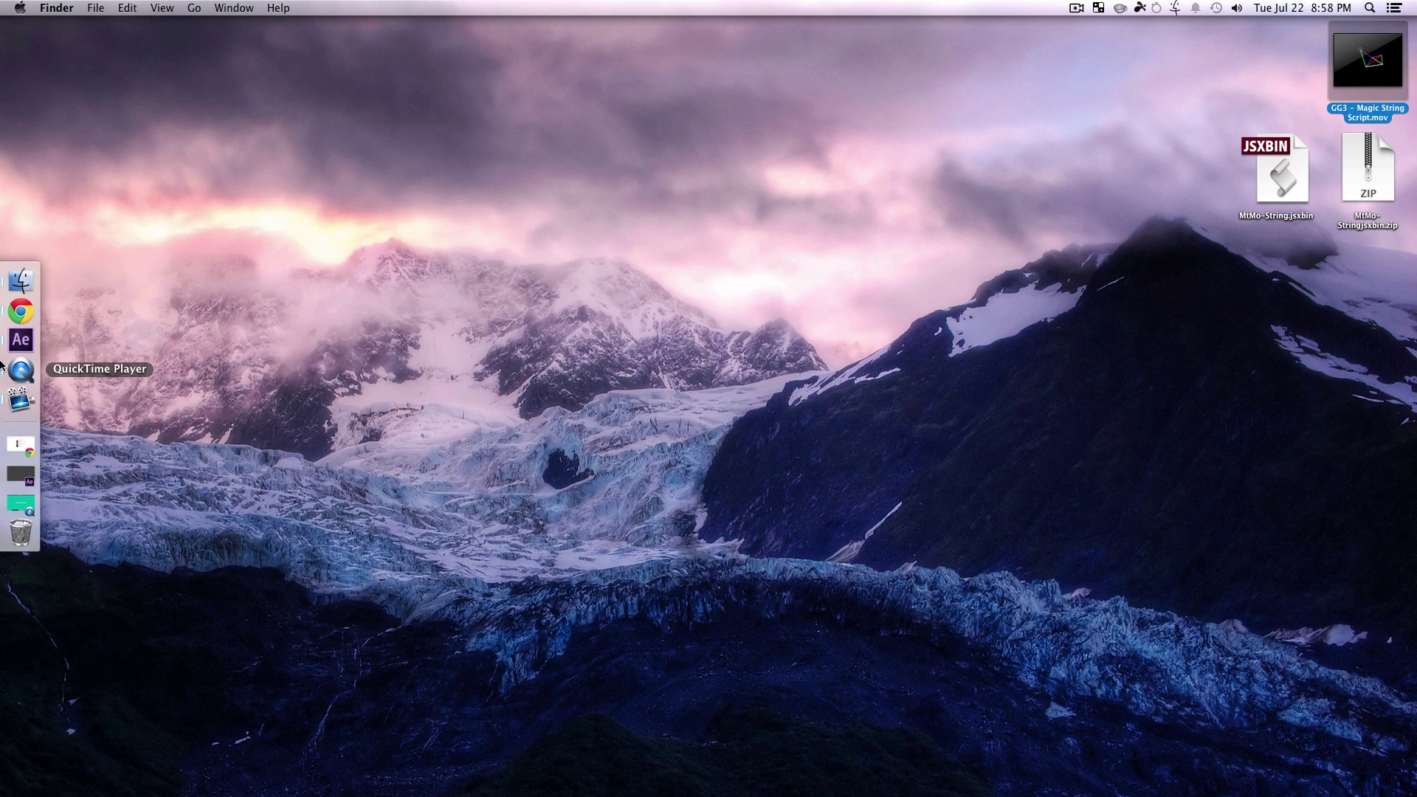
Step: Create a new composition, Comp 1, with width 1920 (1920 × 1080, 30 fps)
left_click(13, 351)
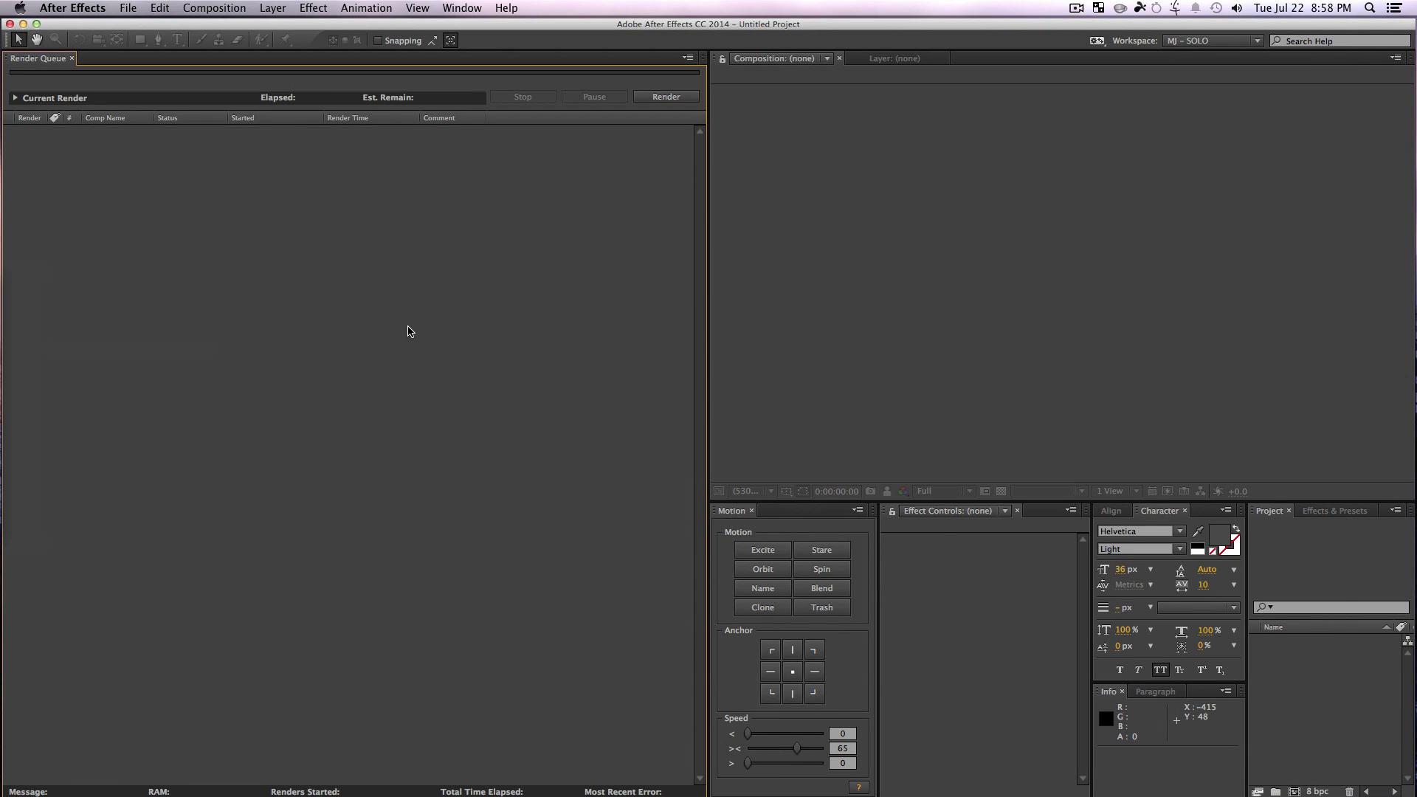
left_click(410, 331)
key("super")
key("super+n")
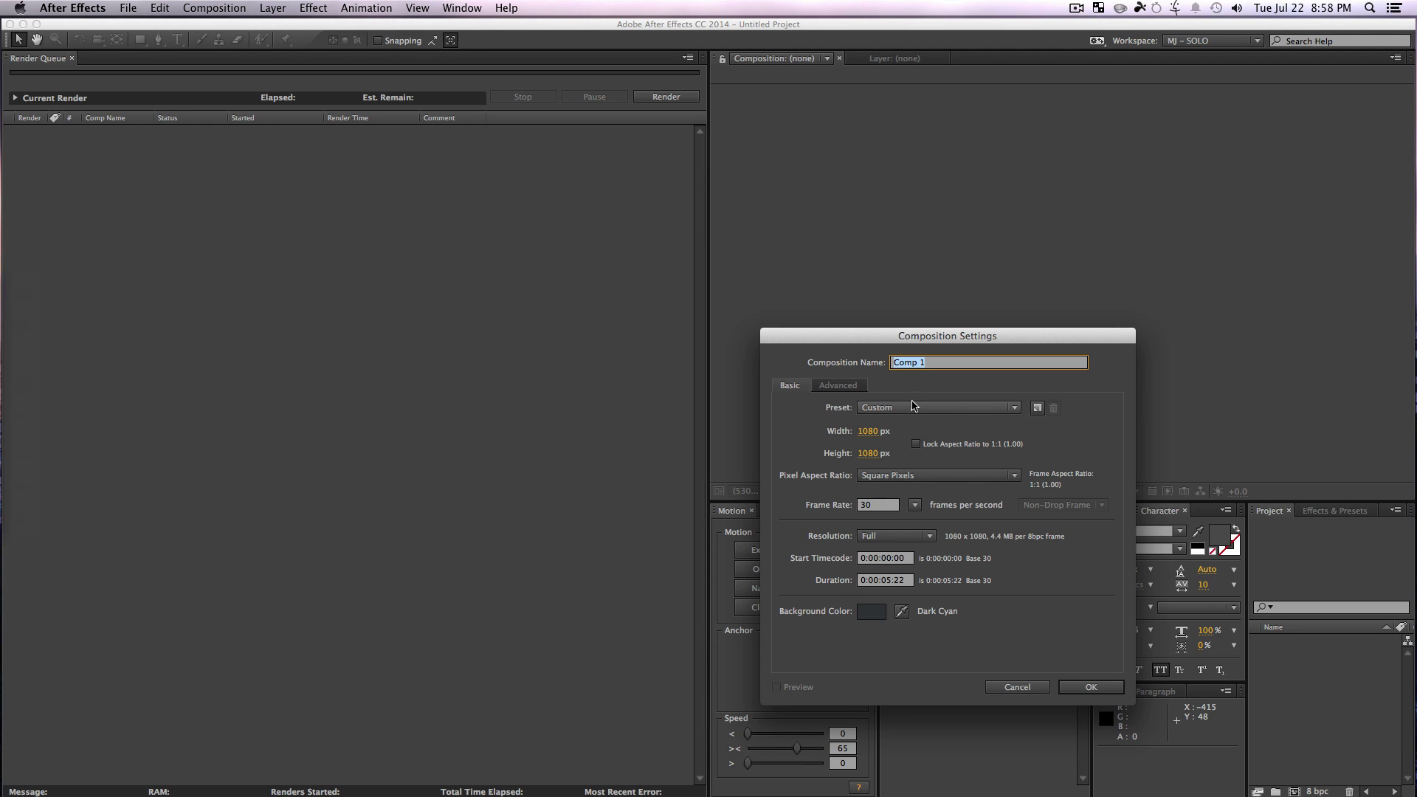
left_click(868, 431)
type("1920")
key("Return")
left_click(329, 313)
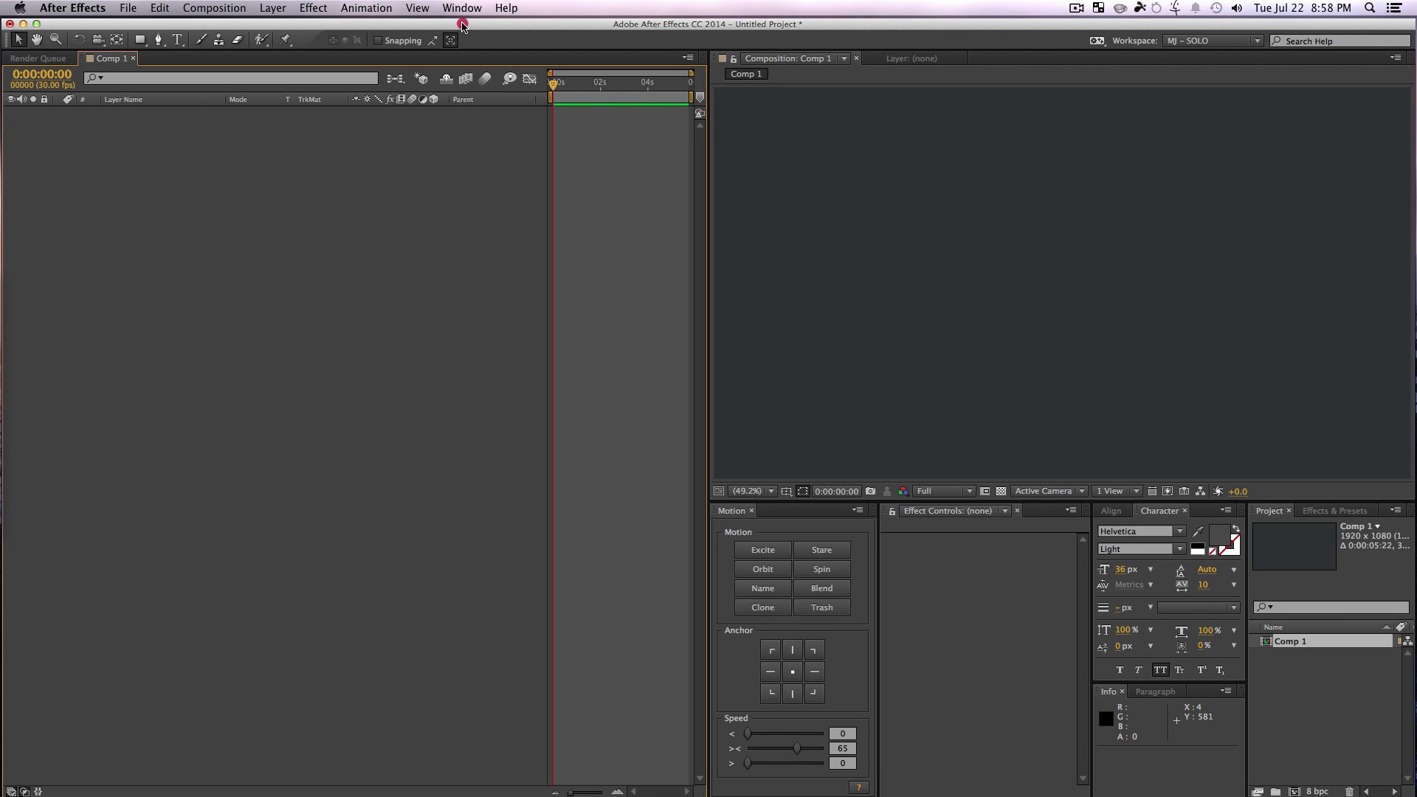
Step: Open MtMo-String.jsxbin from the Window menu and dock its panel in the lower-right corner
left_click(462, 9)
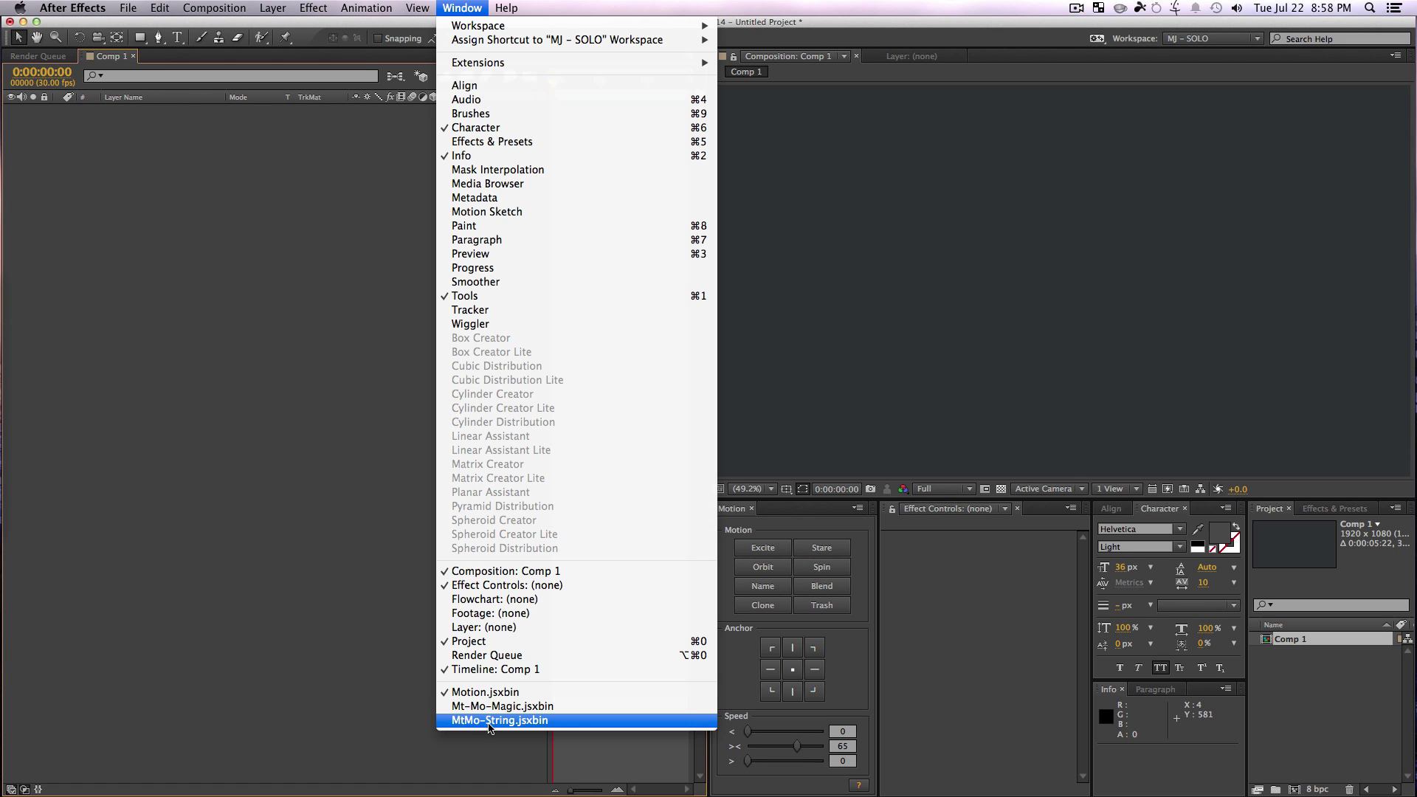
left_click(491, 722)
left_click_drag(543, 430, 278, 178)
left_click_drag(95, 80, 1189, 731)
Step: Resize the column dividers until the panel's buttons show, then view and dismiss the info message
left_click_drag(1301, 718, 1373, 734)
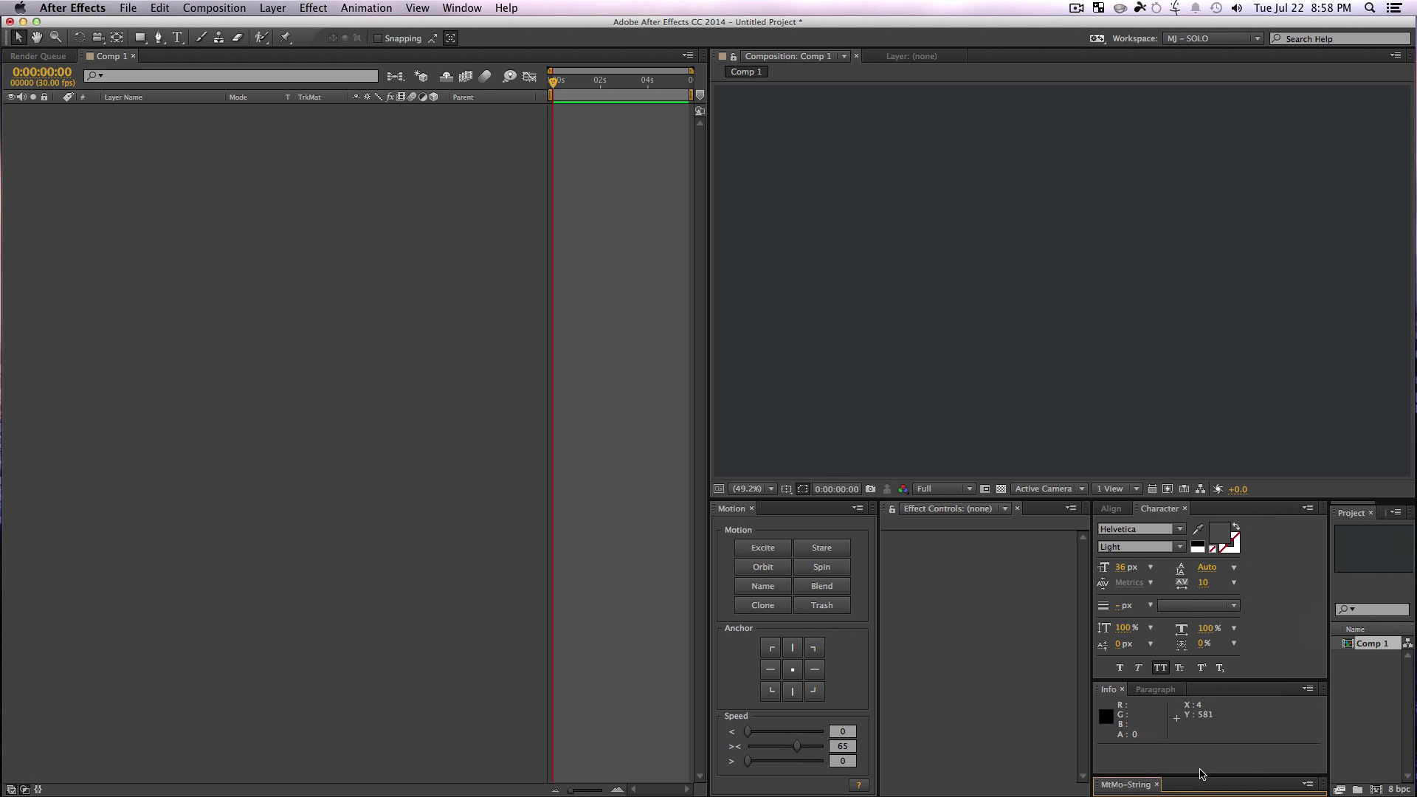
left_click_drag(1197, 775, 1198, 743)
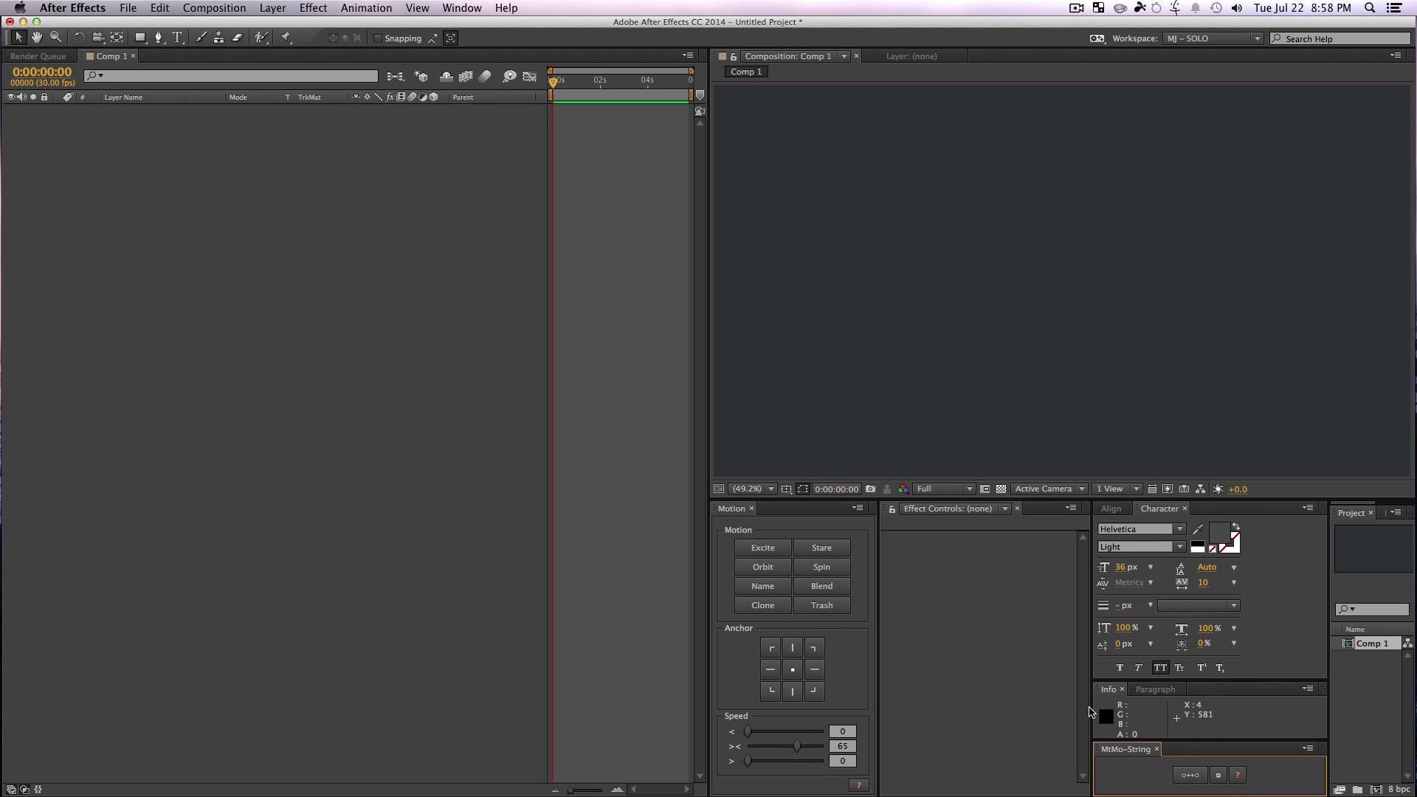
left_click_drag(1092, 710, 1138, 712)
left_click(1260, 776)
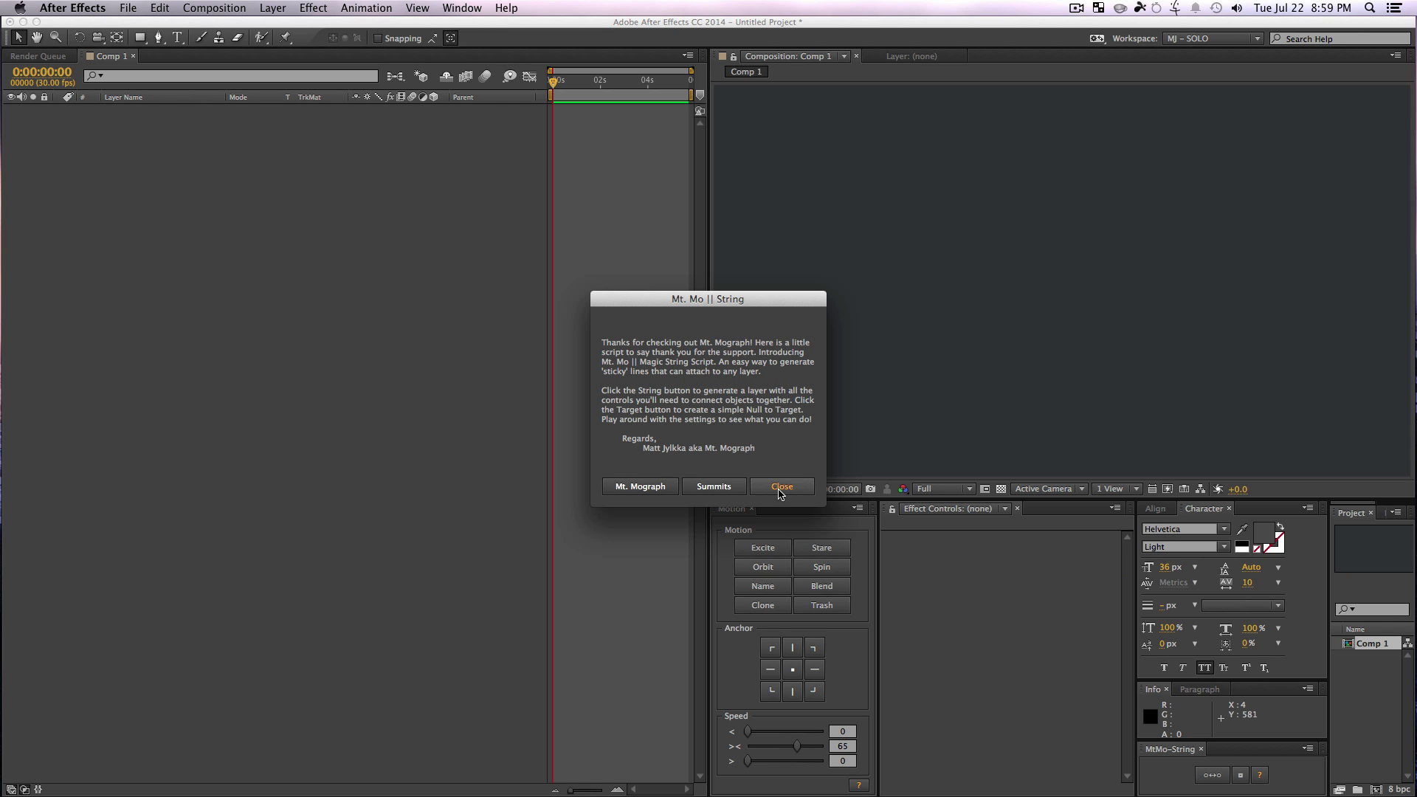
left_click(781, 488)
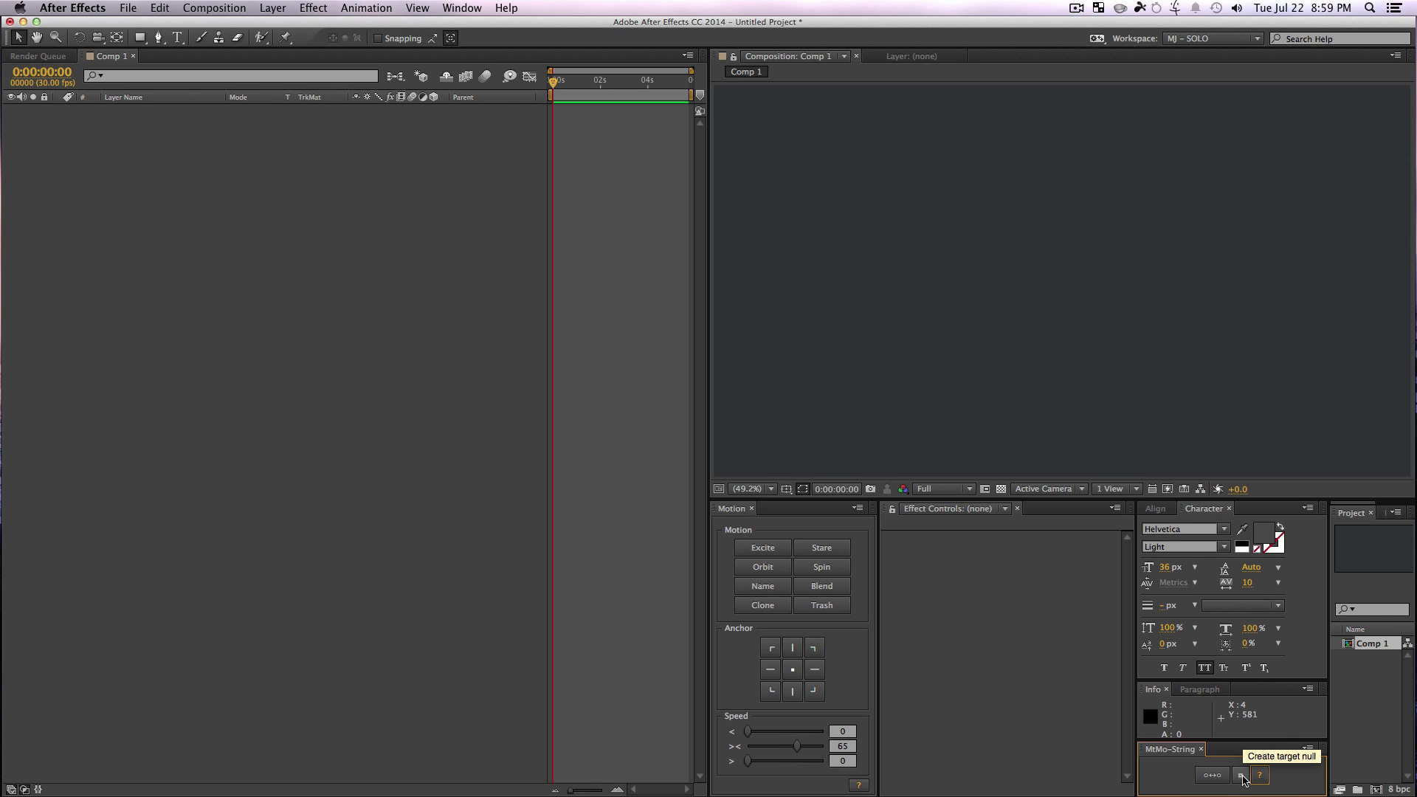
Step: Add a test target null with the script, toggle shy layers, and delete the null
left_click(1243, 776)
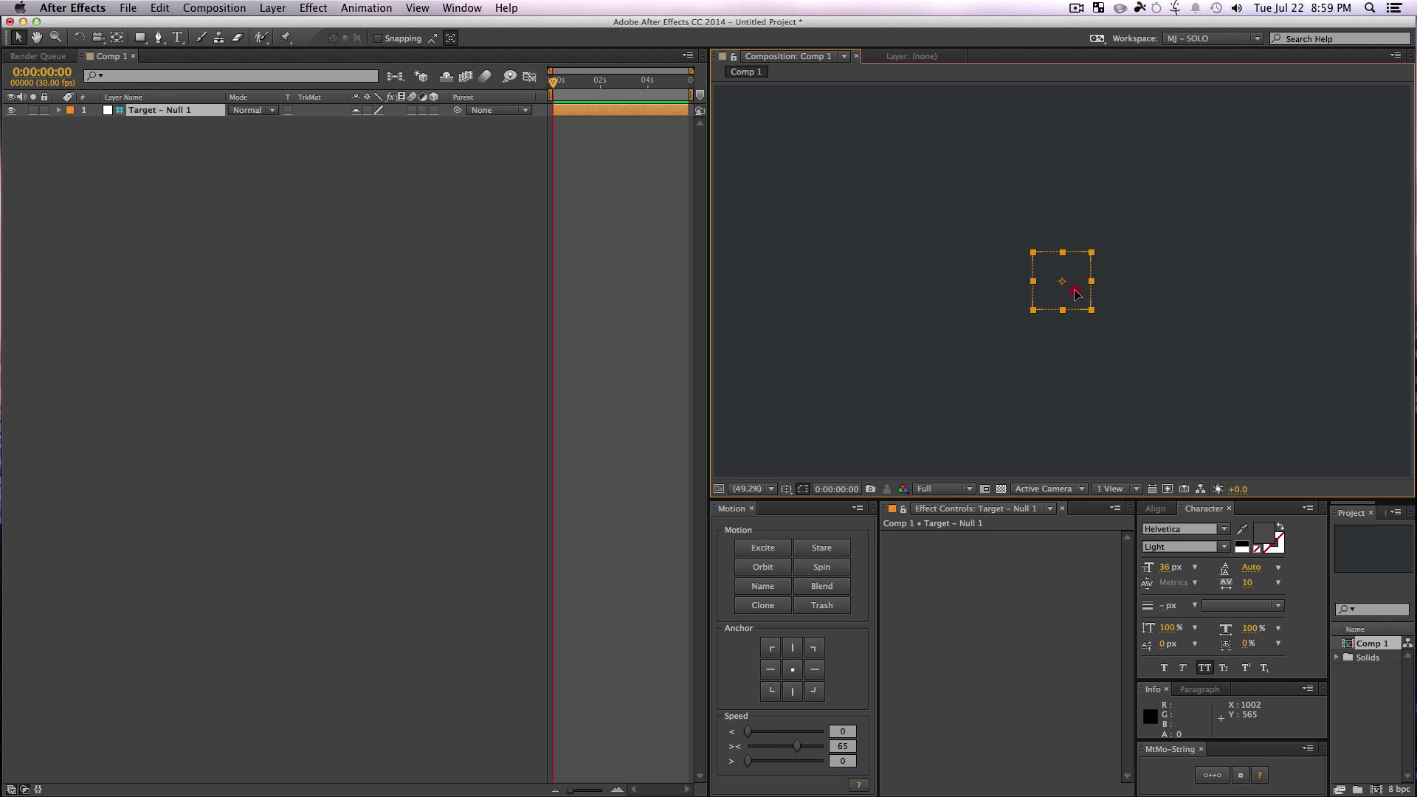
left_click(1040, 278)
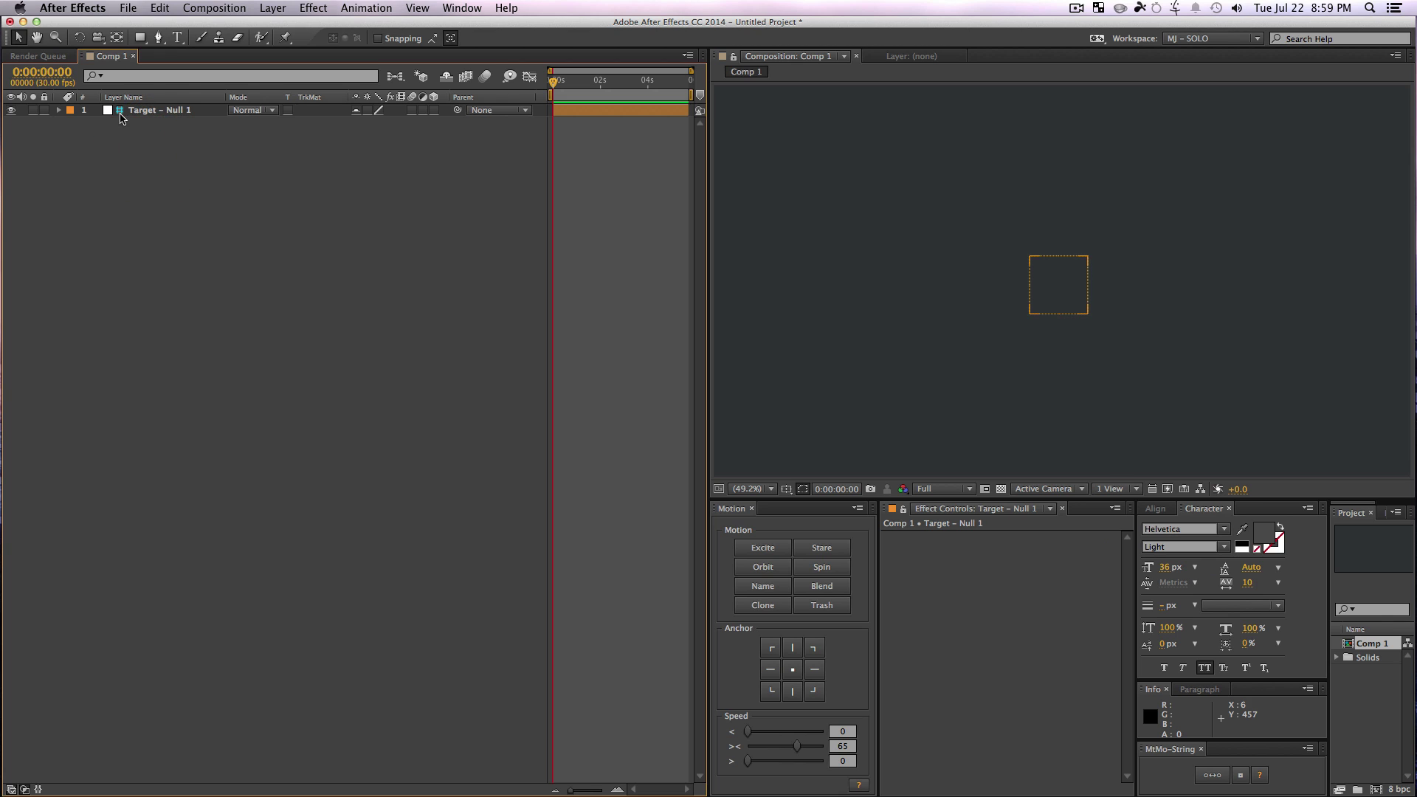
left_click(445, 77)
left_click(445, 77)
left_click(183, 115)
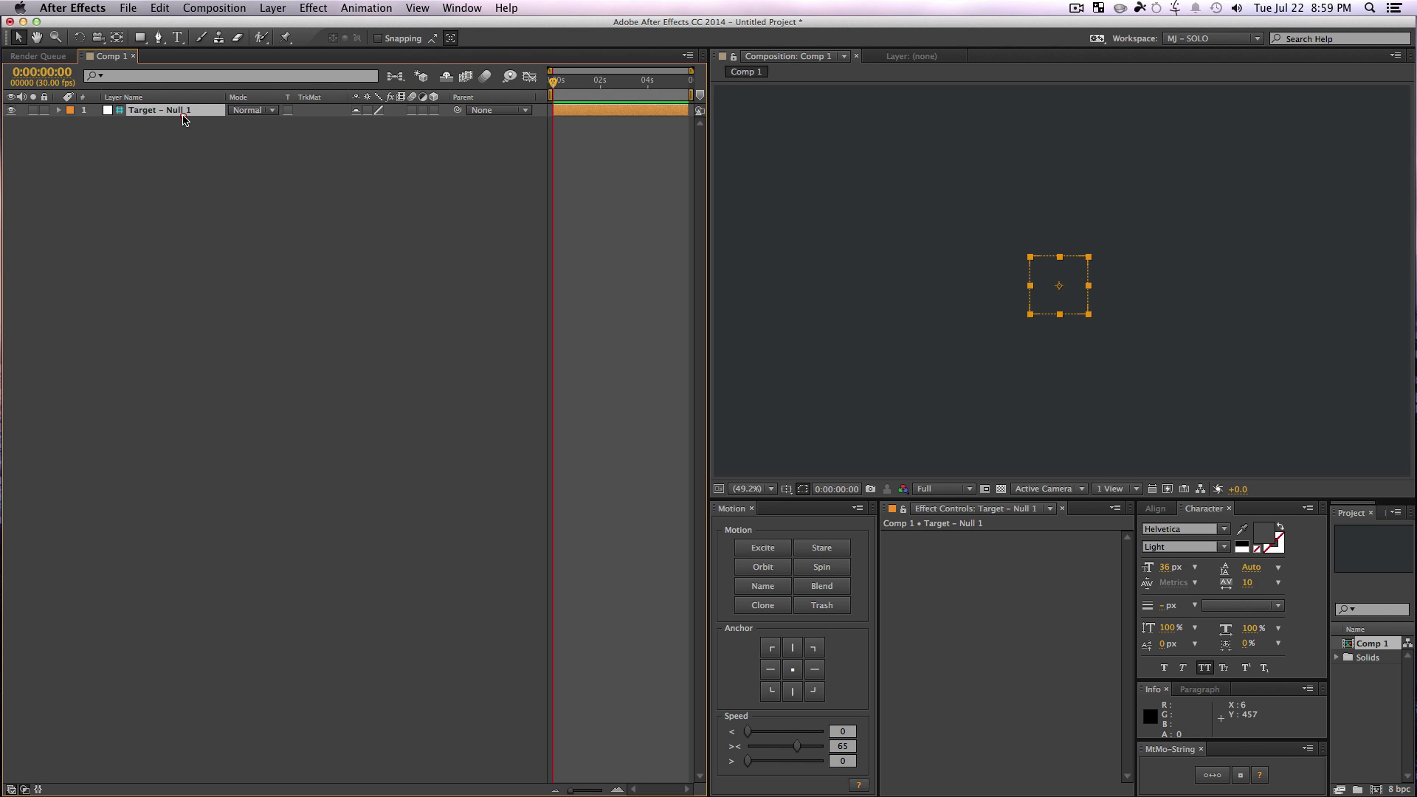
key("Delete")
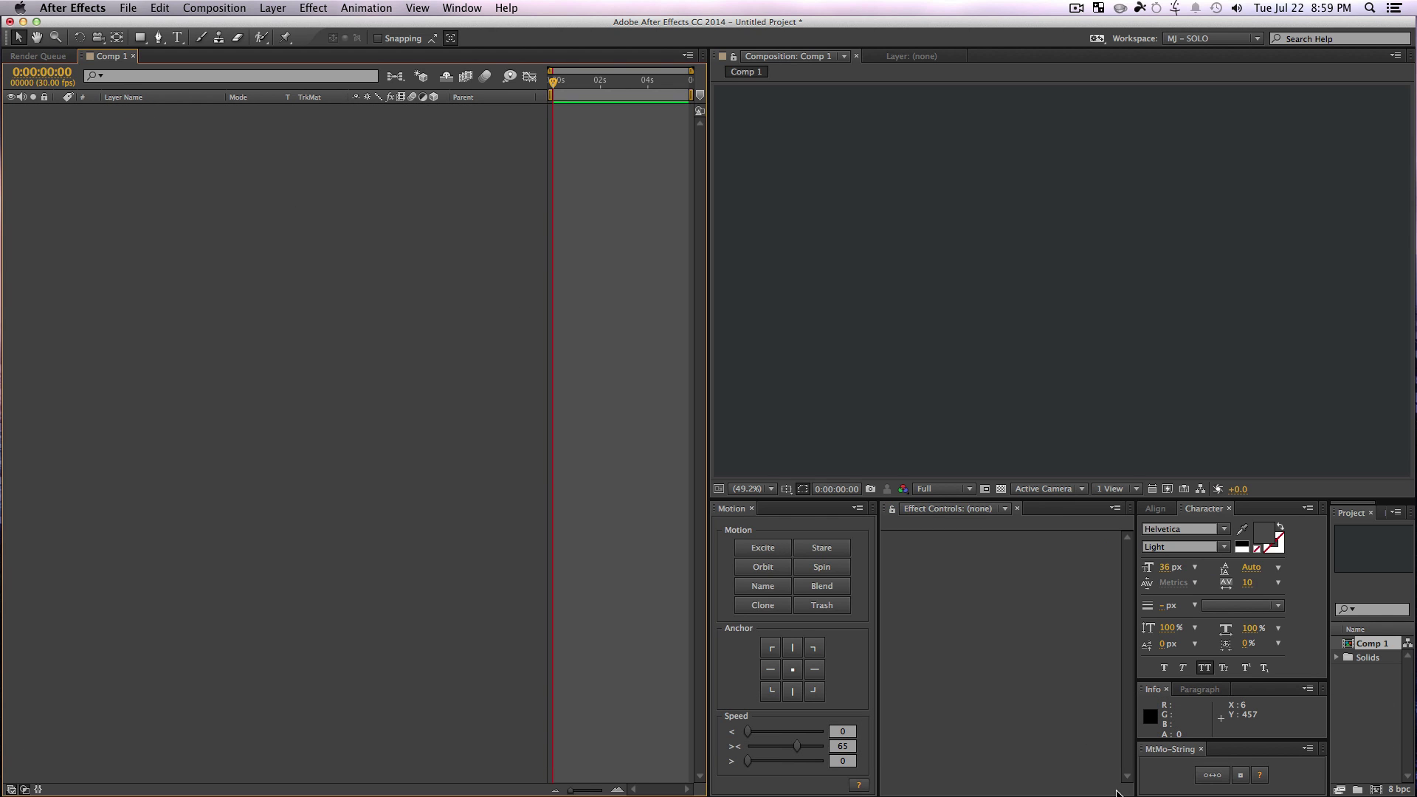
Step: Add eight target nulls, then select and delete them all
left_click(1239, 776)
left_click_drag(197, 295, 148, 105)
left_click(138, 40)
key("Delete")
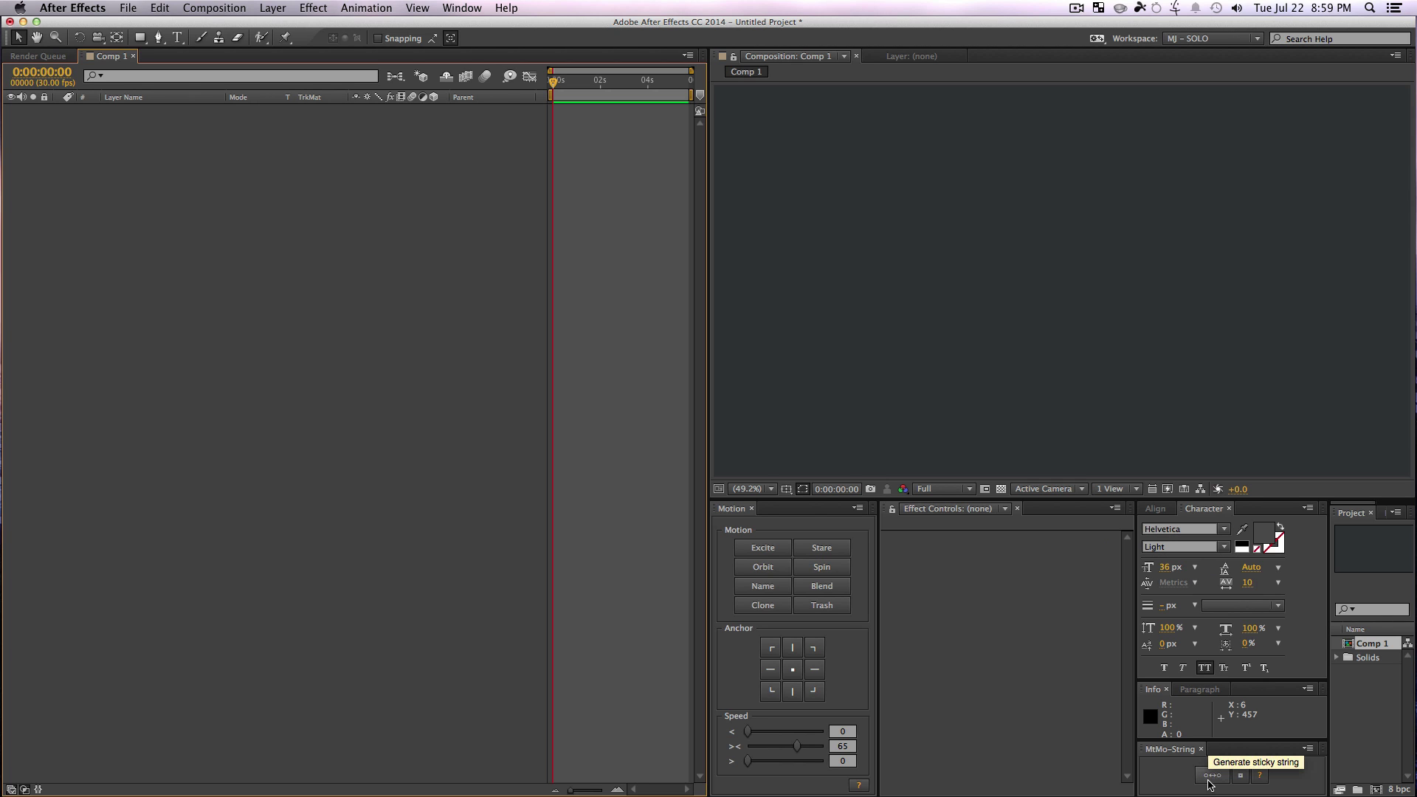
Step: Generate a sticky String layer and reveal its expressions with E
left_click(1211, 778)
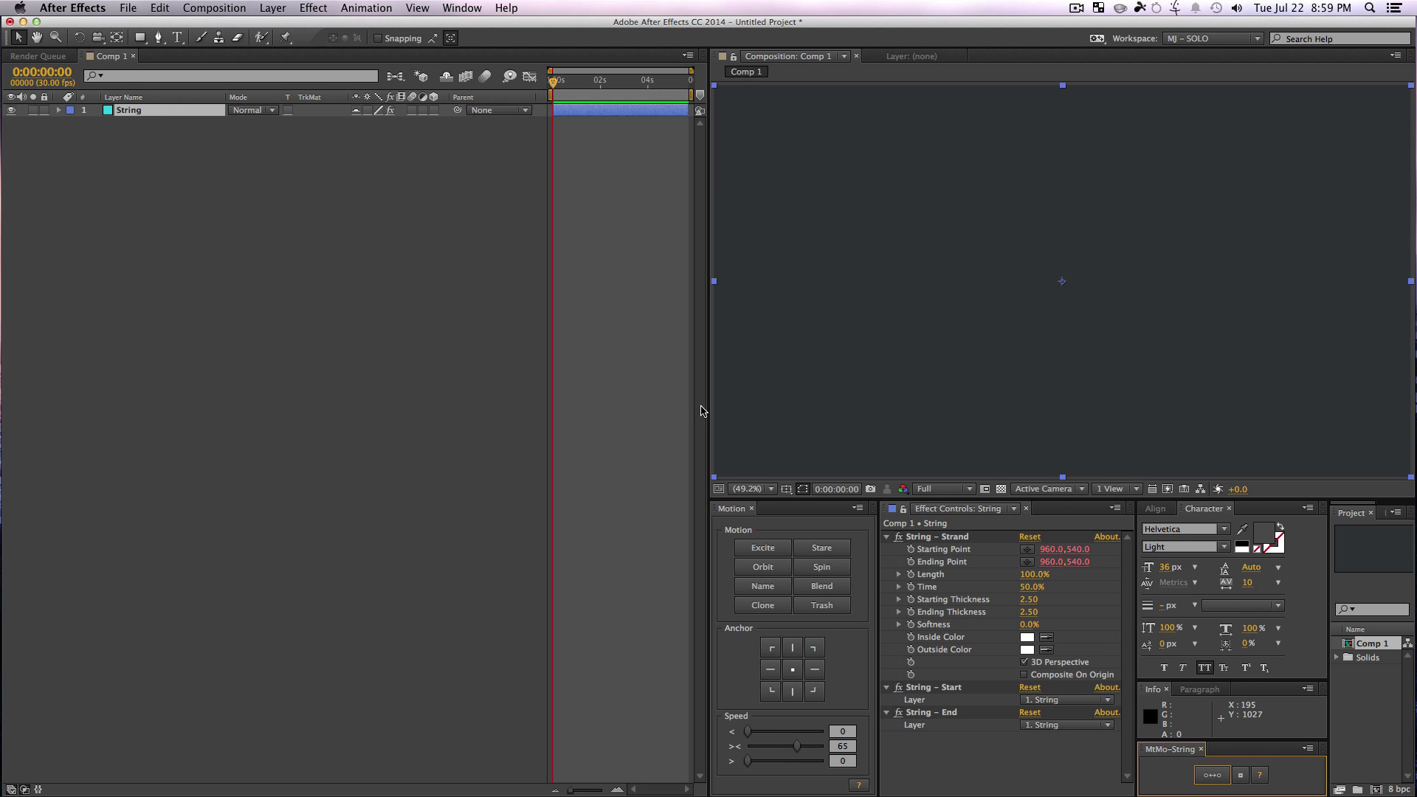
key("e")
key("e")
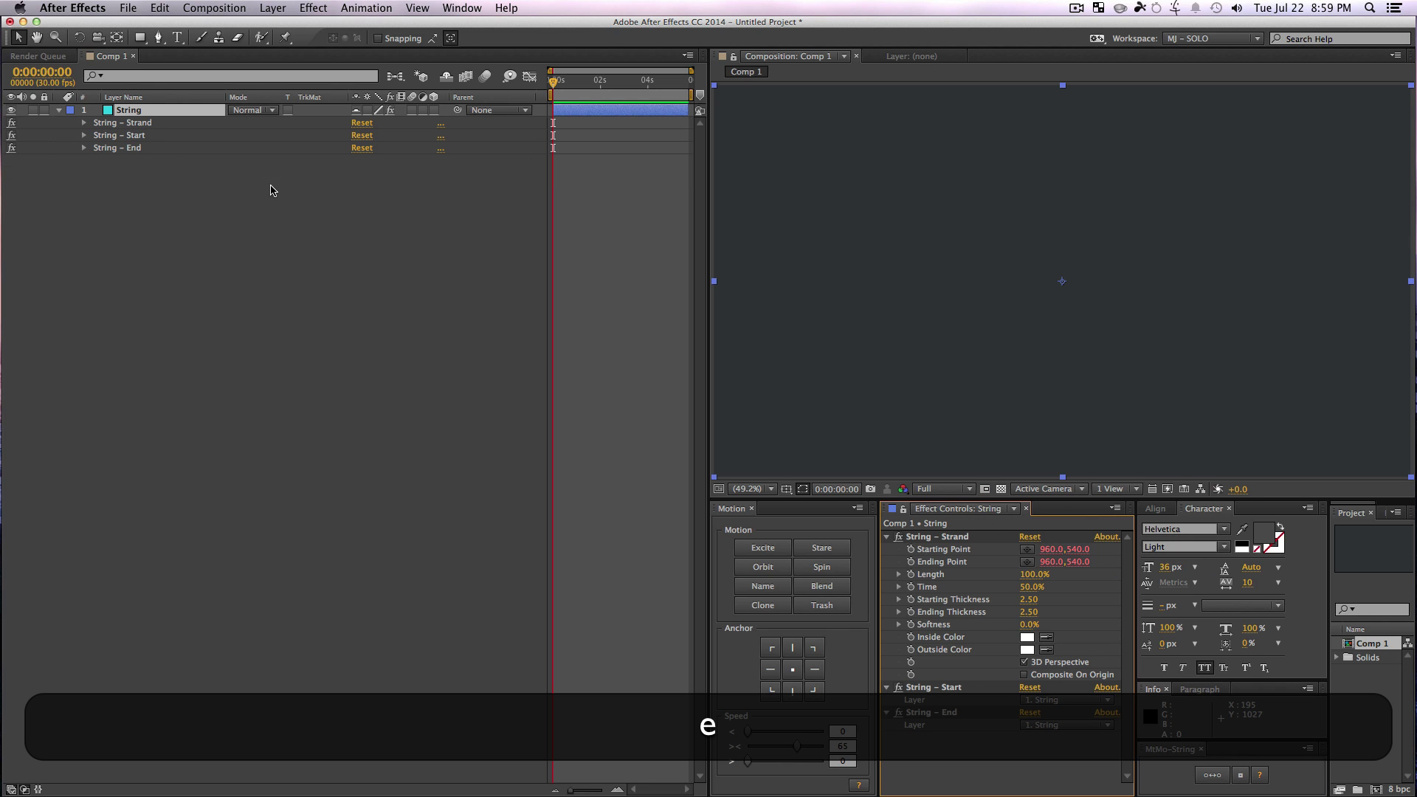
left_click(275, 335)
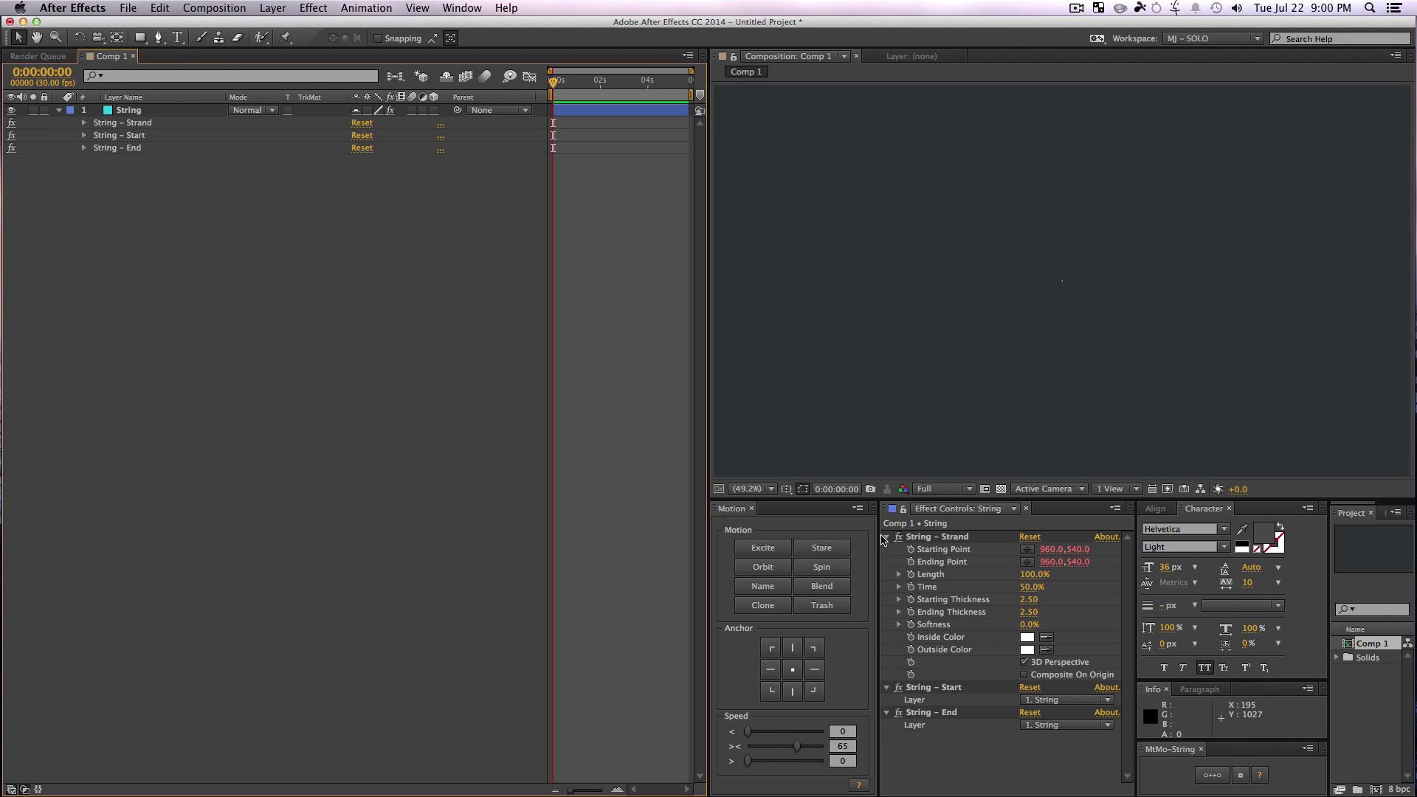
left_click(298, 357)
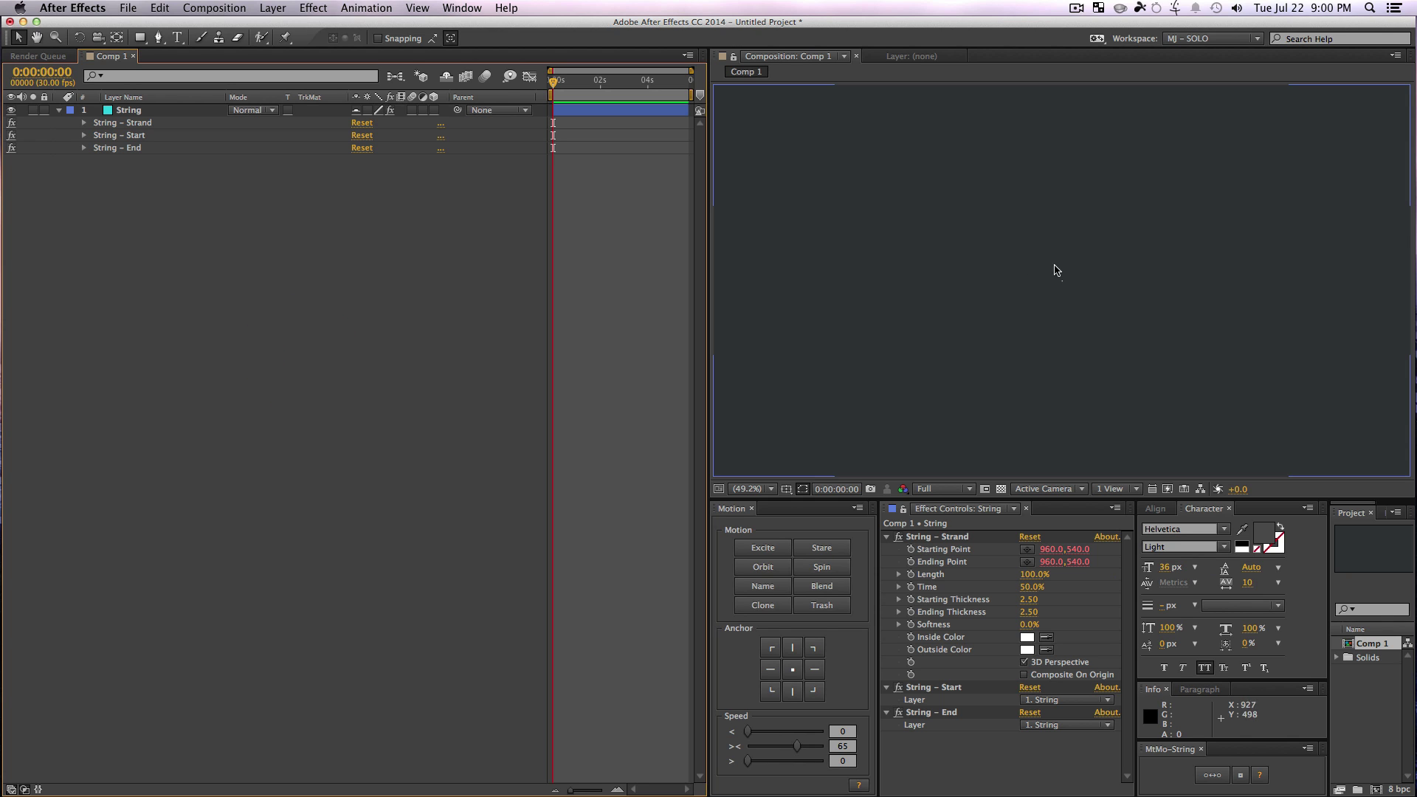
Step: Zoom to 700% on the string's centre, then zoom out and fit the whole comp
key("z")
left_click_drag(1054, 269, 1092, 297)
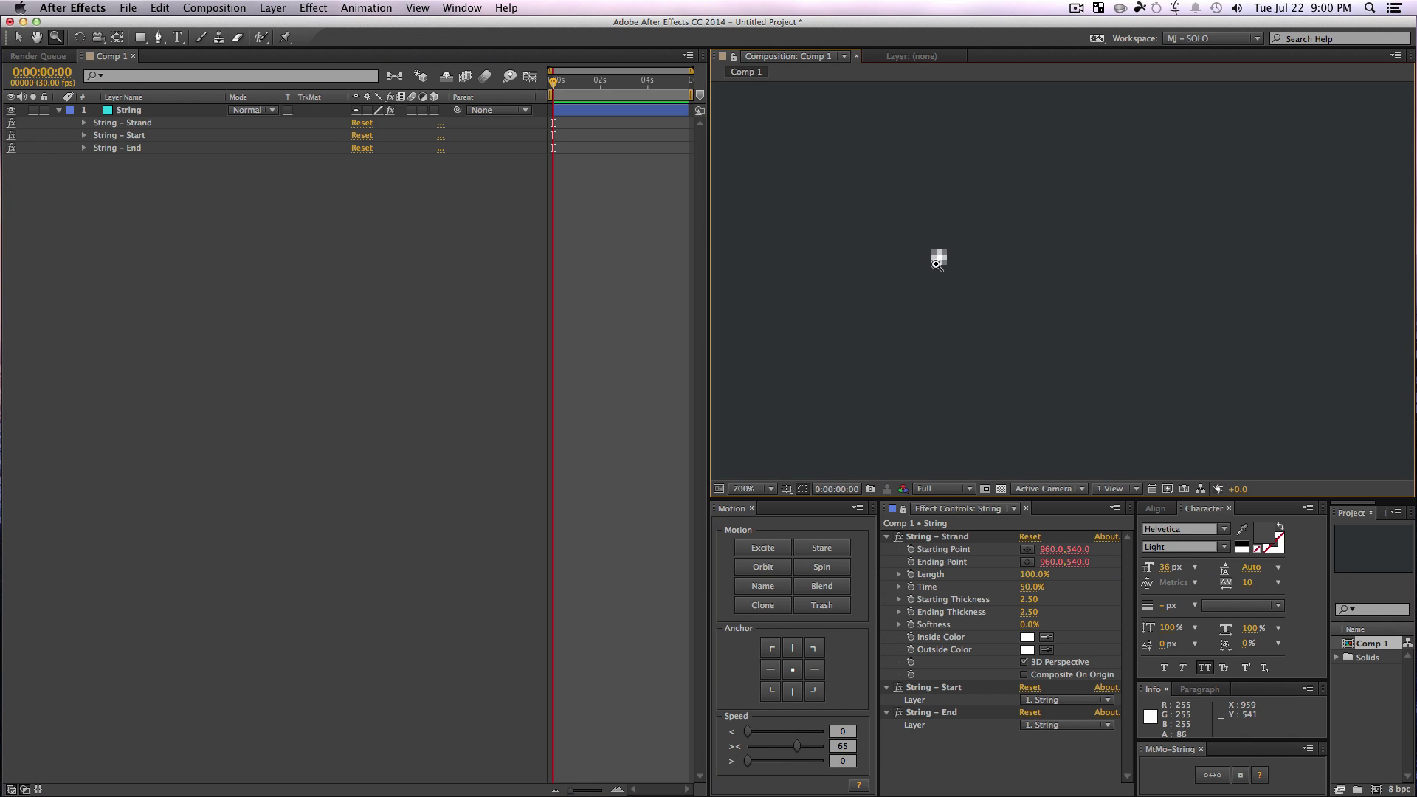
key("alt")
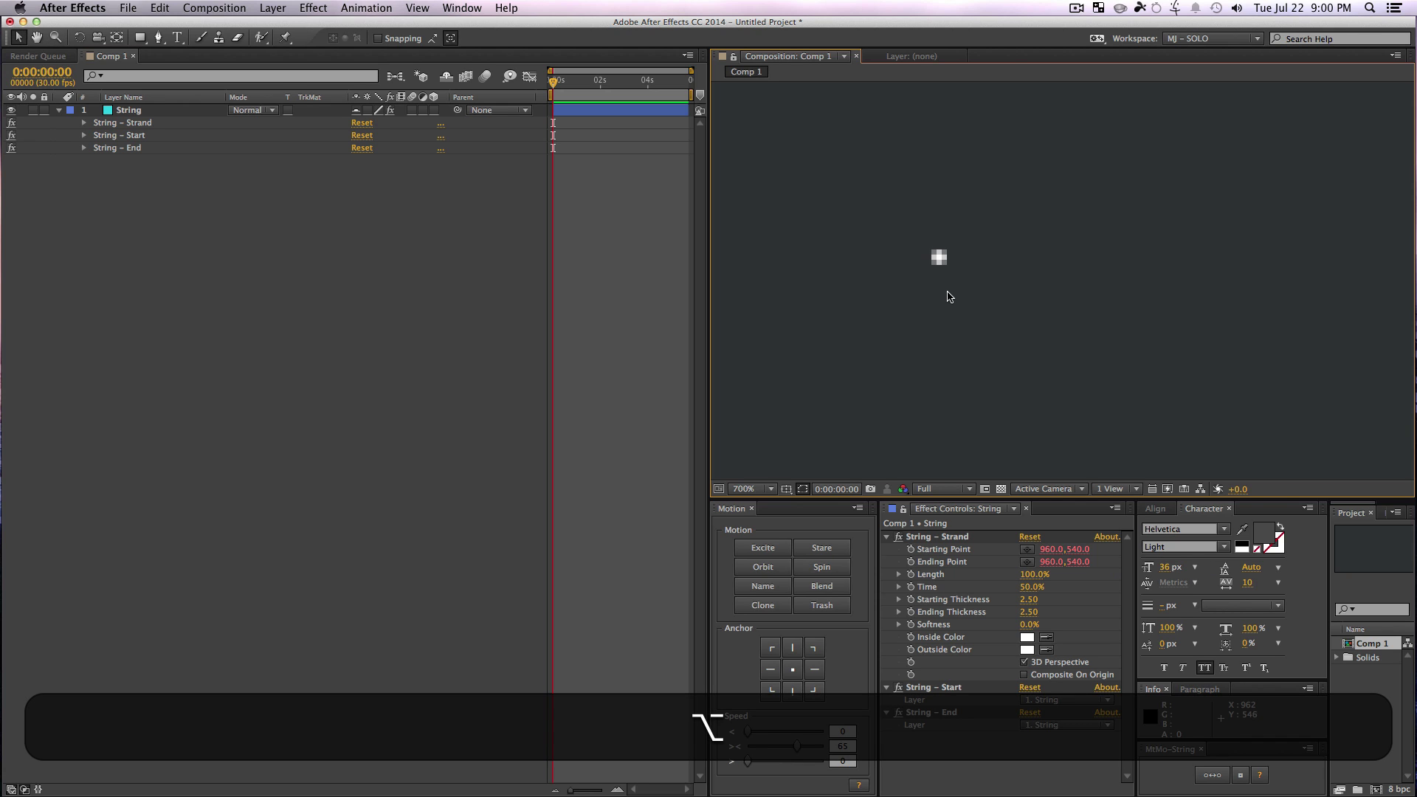
key("alt+z")
left_click(960, 296, "alt")
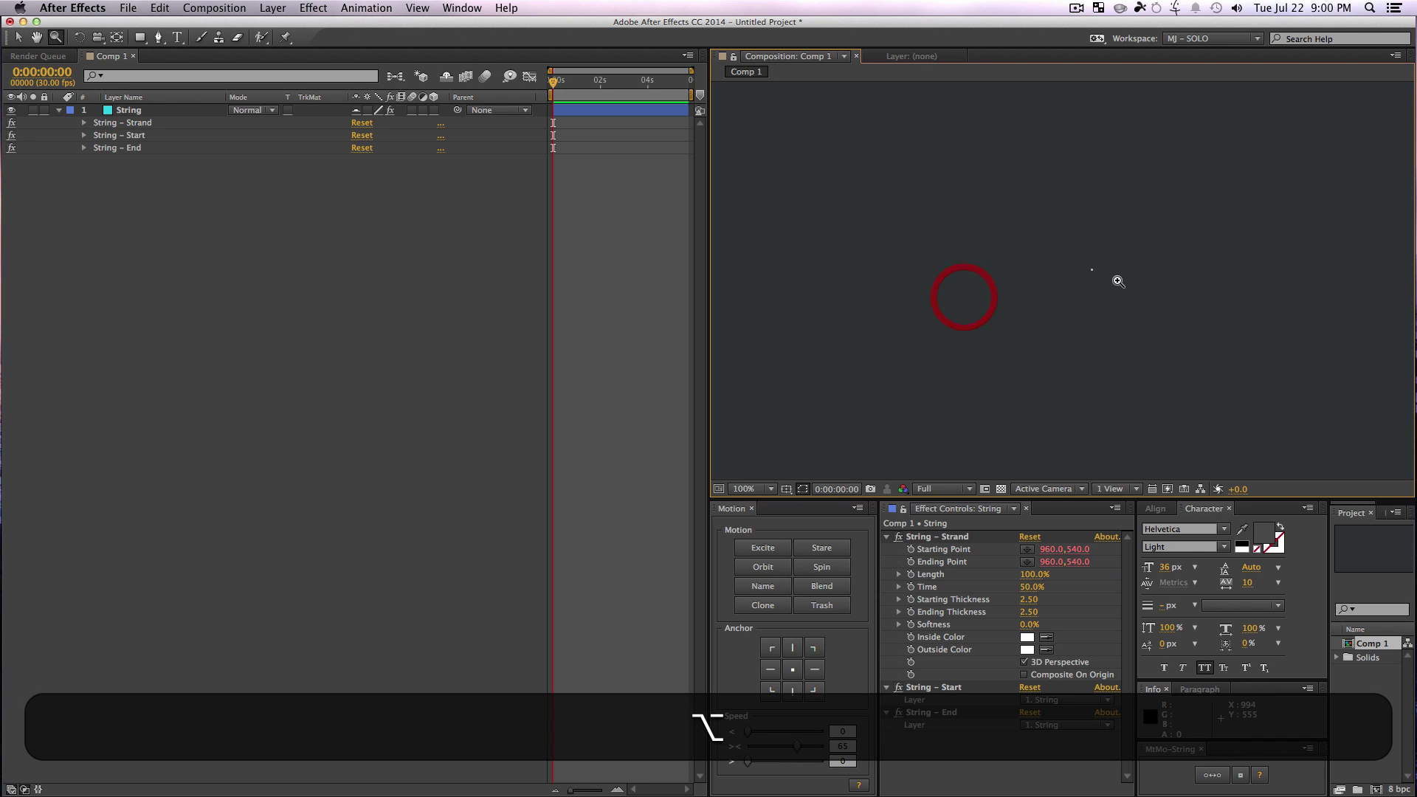
left_click(1078, 286, "alt")
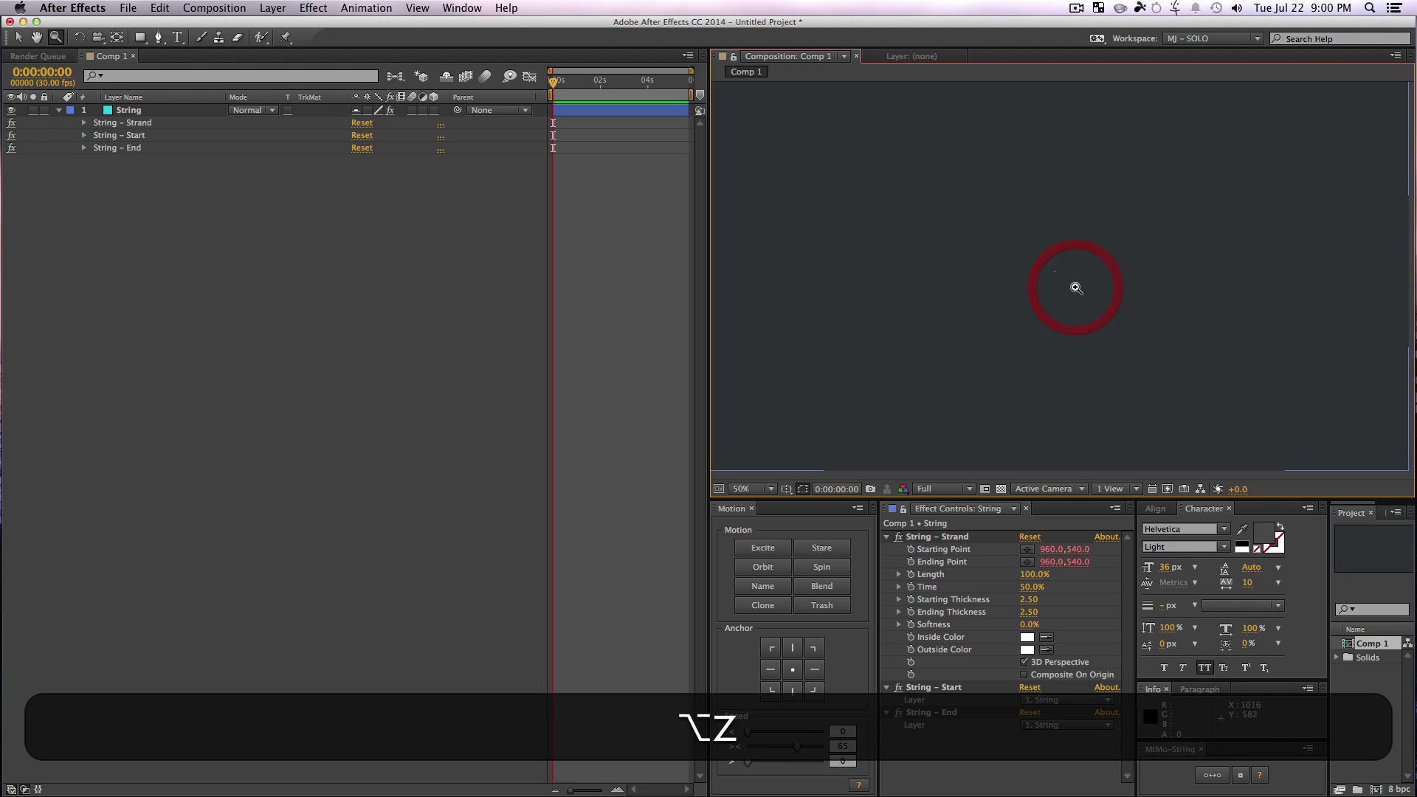
key("shift+slash")
key("v")
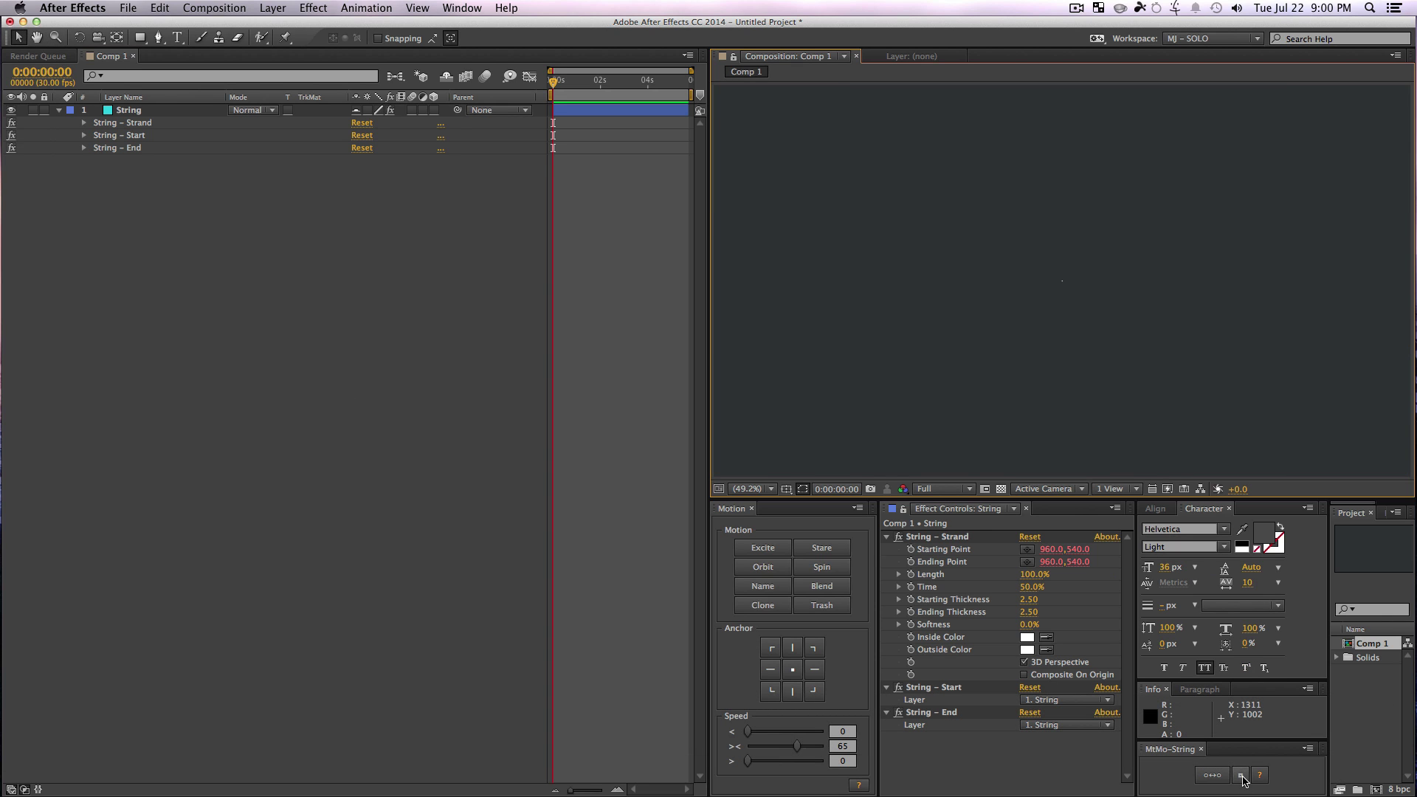
Step: Add two target nulls and link the String's start to Null 11, end to Null 10
left_click(1242, 776)
left_click(214, 247)
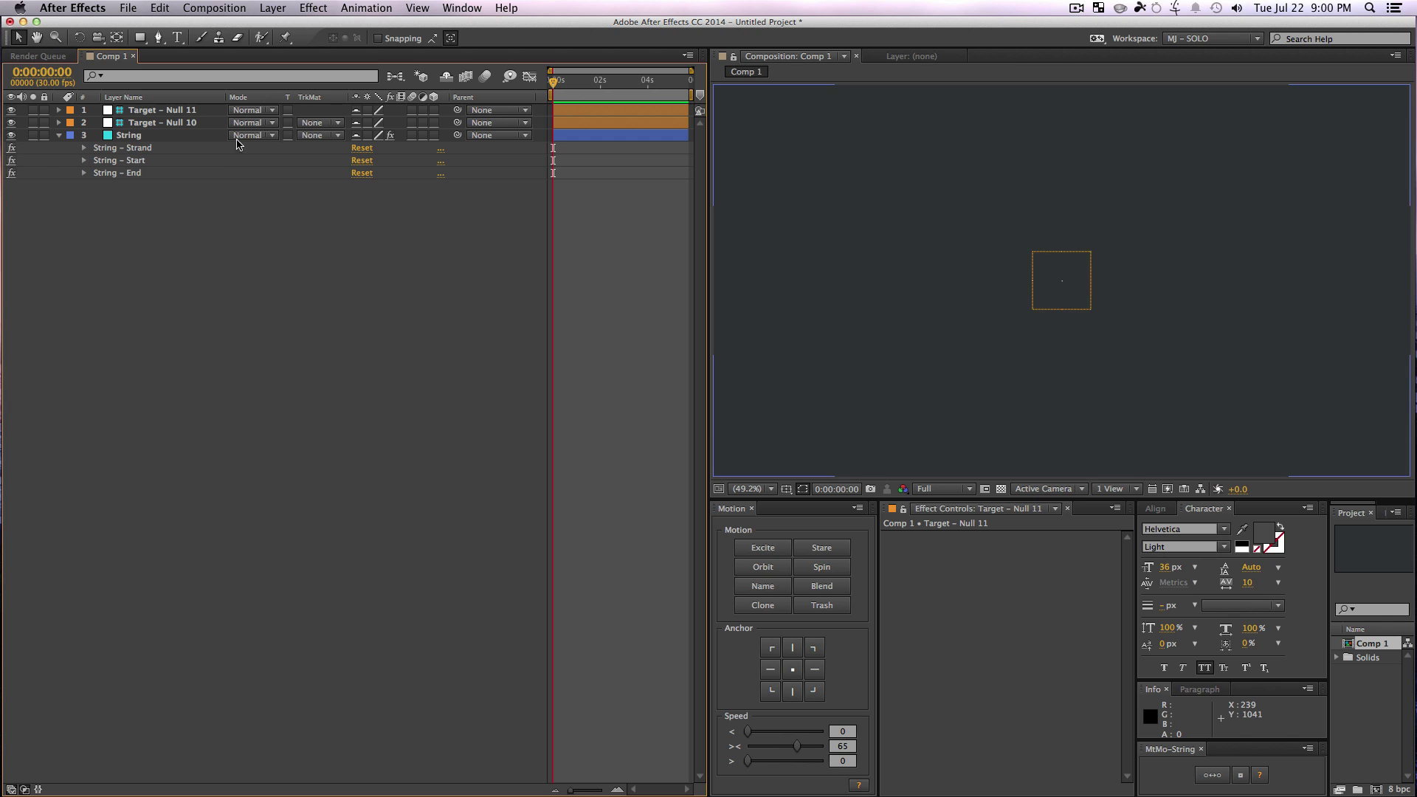
left_click(127, 136)
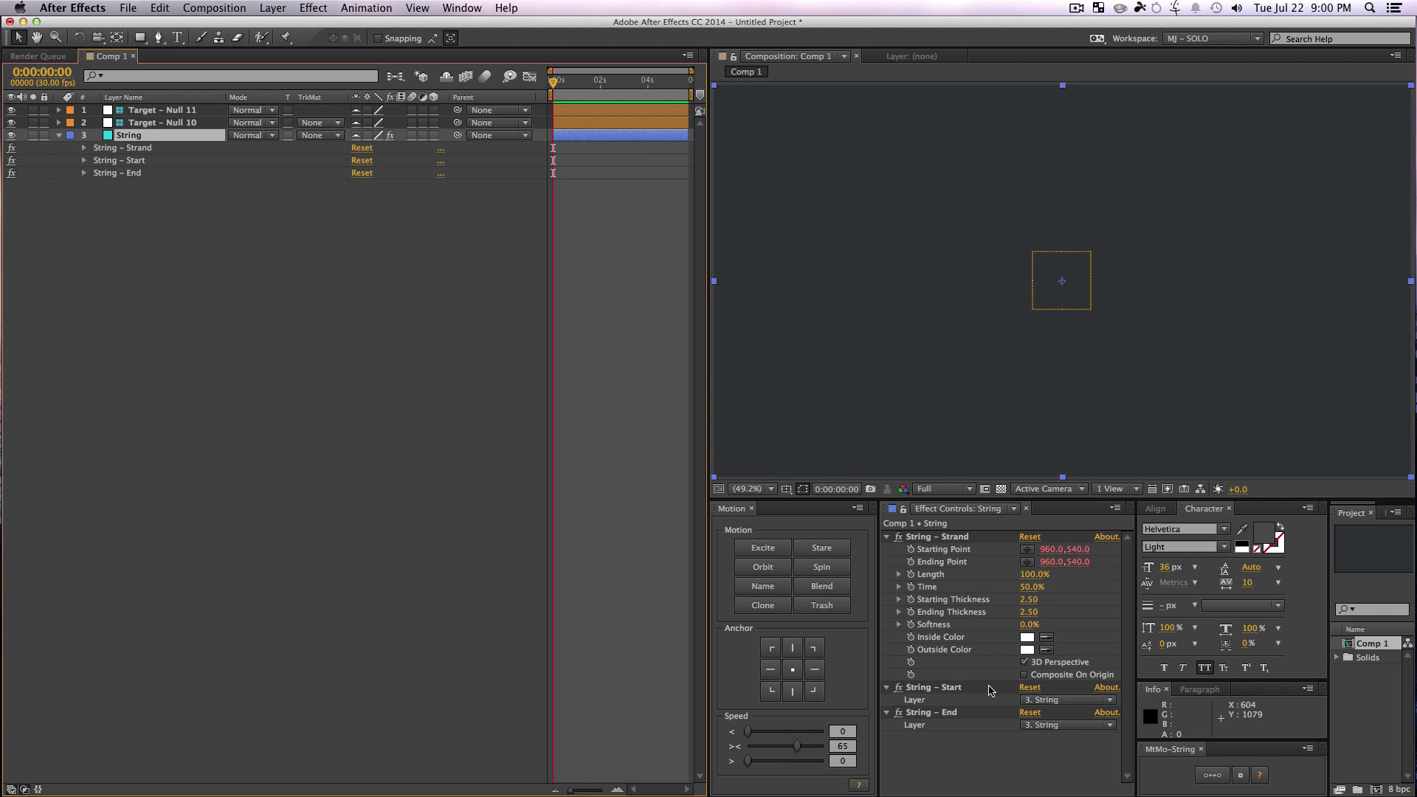
left_click(1059, 705)
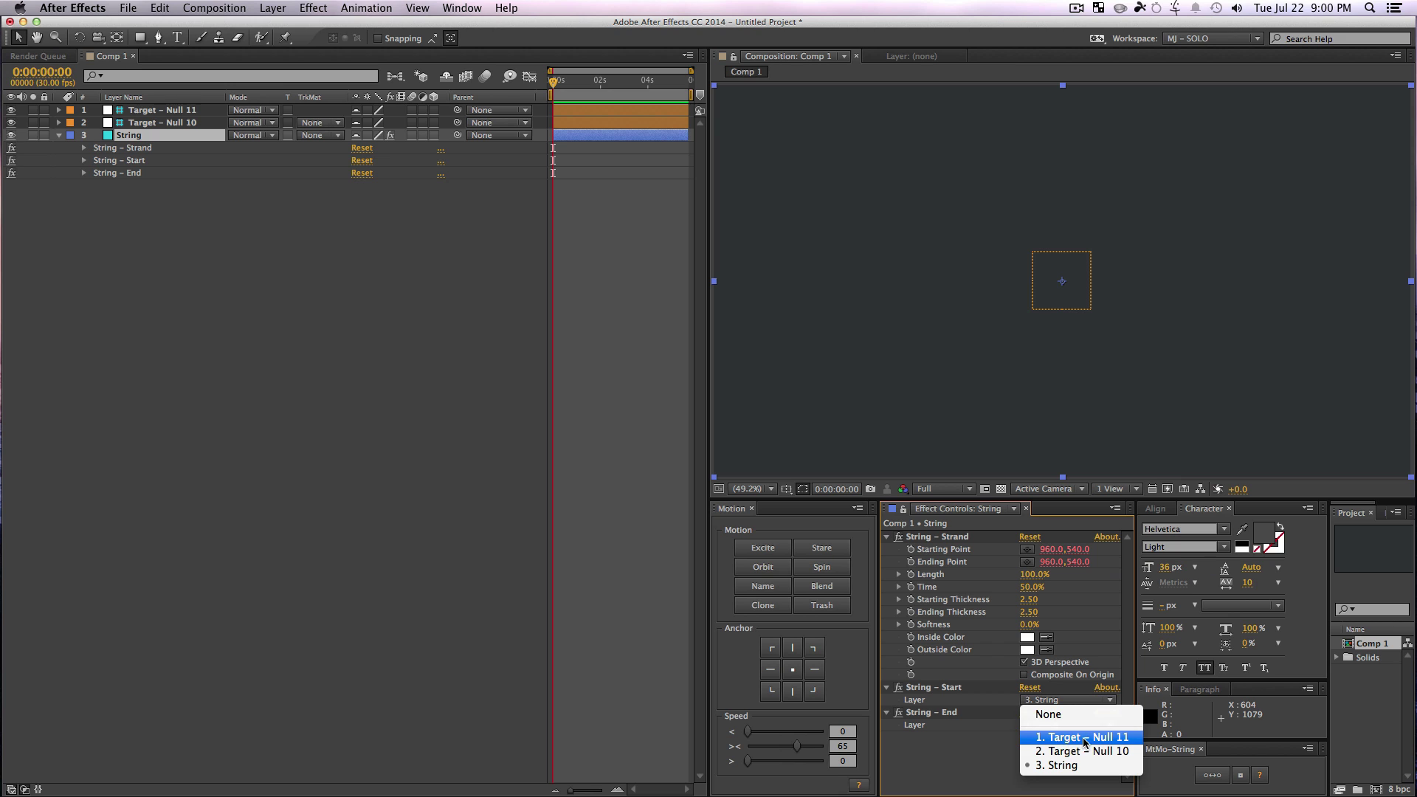
left_click(1086, 738)
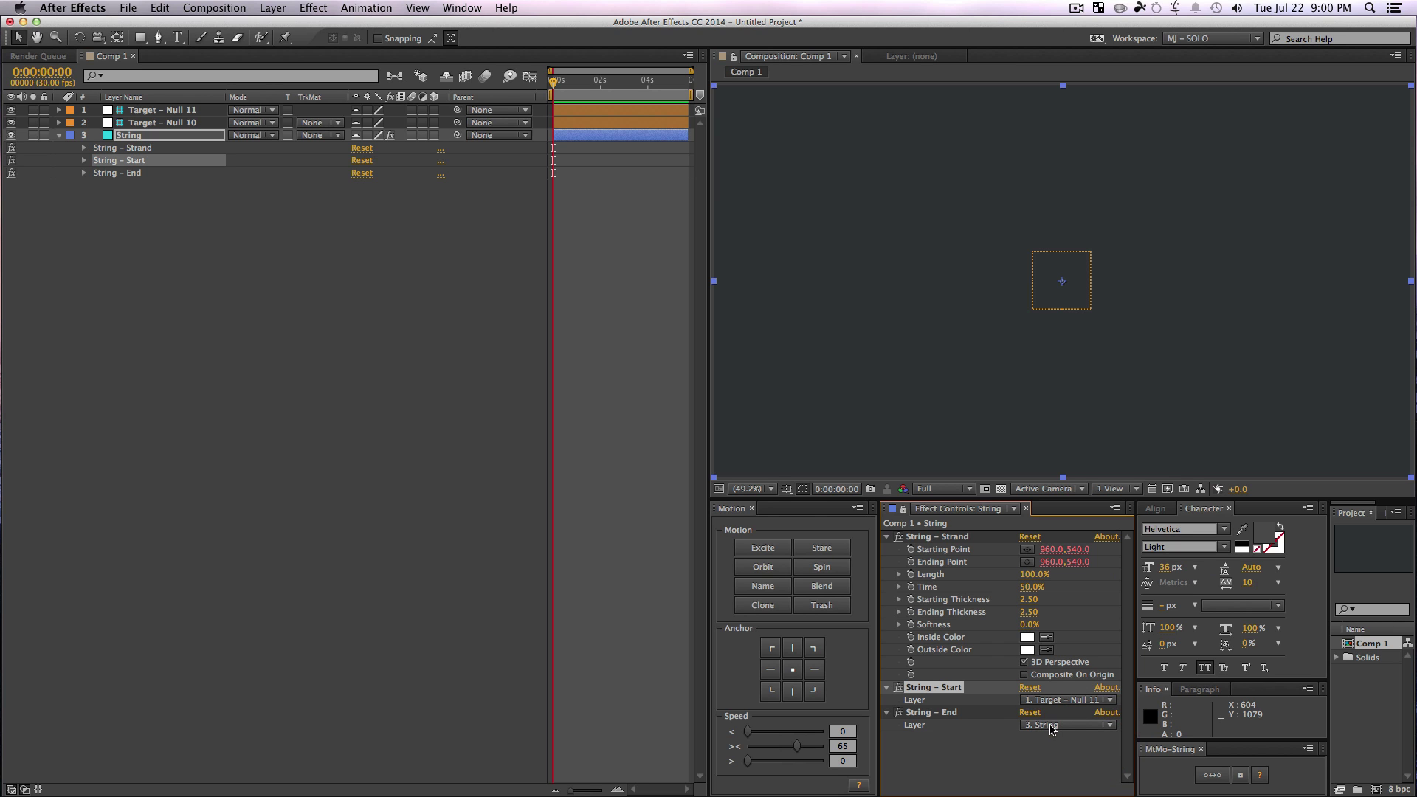
left_click(1054, 729)
left_click(1078, 760)
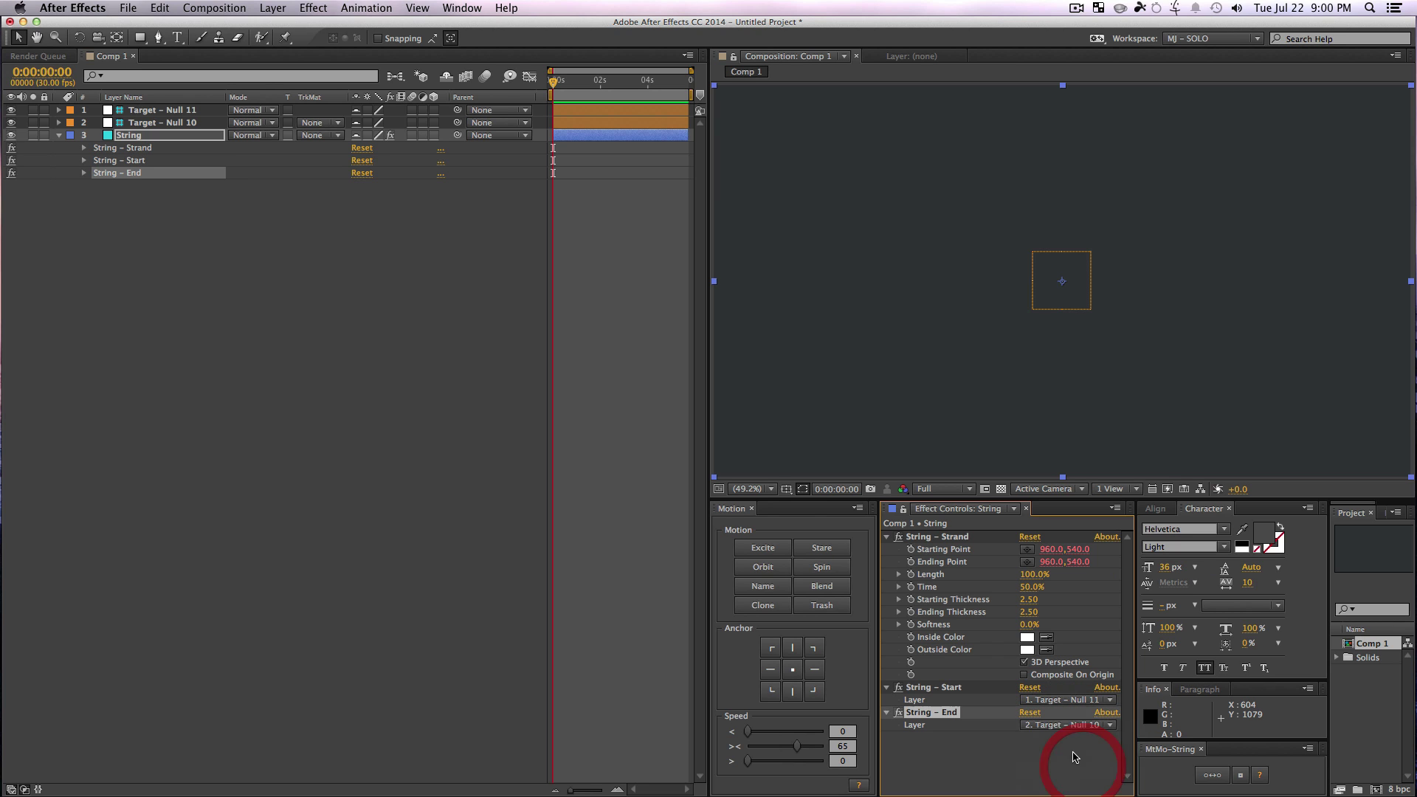
left_click(280, 316)
Step: Drag the two nulls apart and test anchoring the string to the top-left corner and back to centre
left_click_drag(1063, 313, 889, 297)
left_click_drag(1066, 299, 1203, 310)
left_click(781, 649)
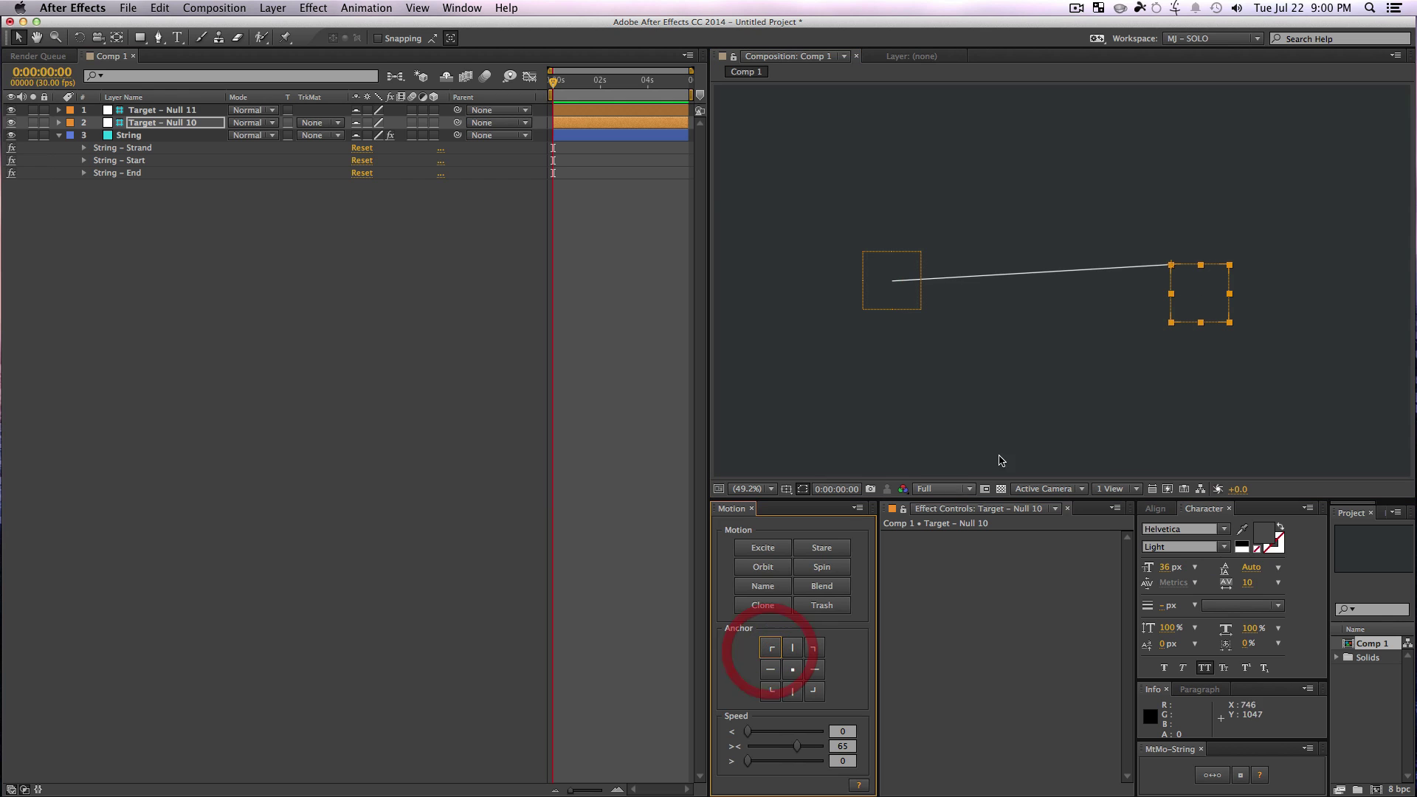
left_click_drag(1203, 301, 1137, 294)
left_click(793, 669)
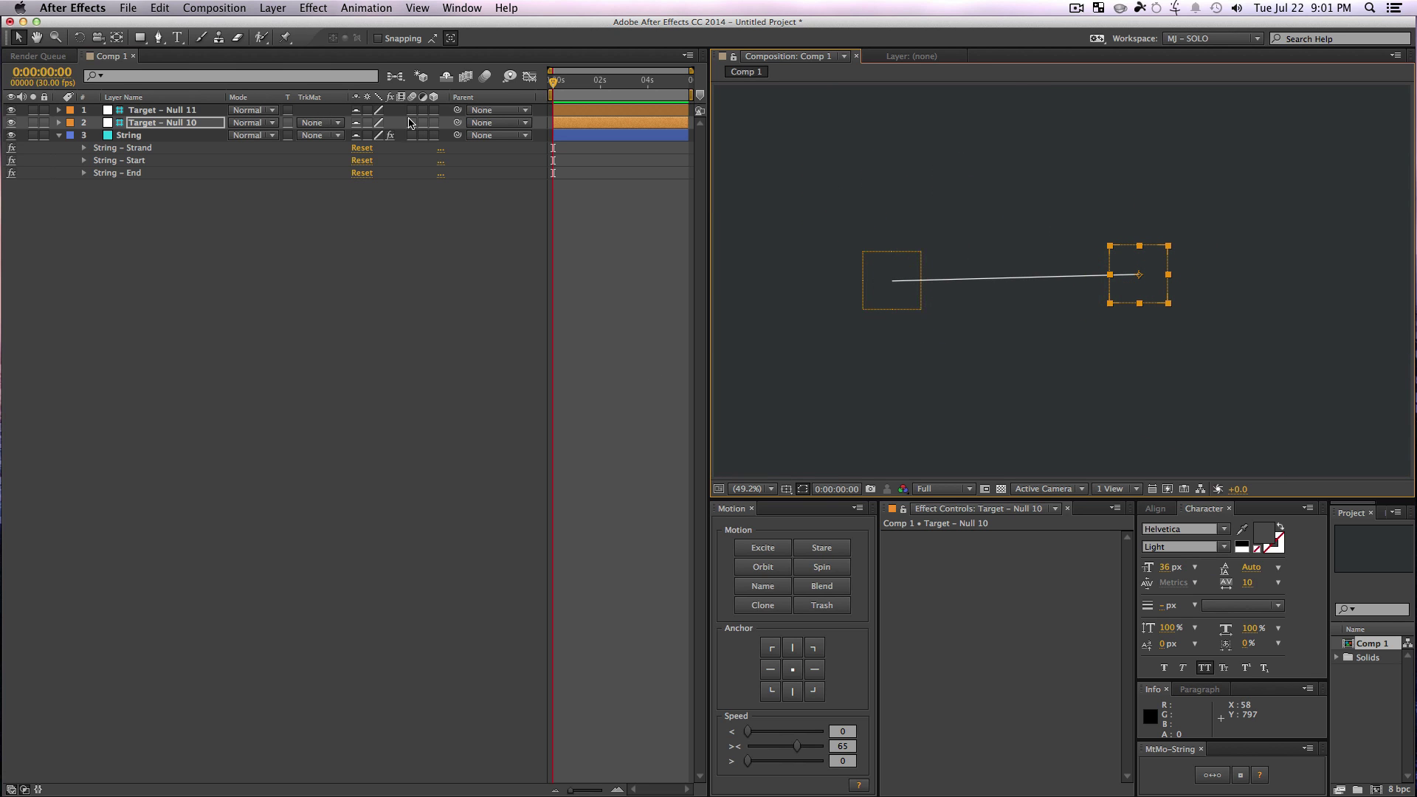
Step: Make both target nulls 3D layers and move Target - Null 10 in depth
left_click(434, 123)
left_click(406, 414)
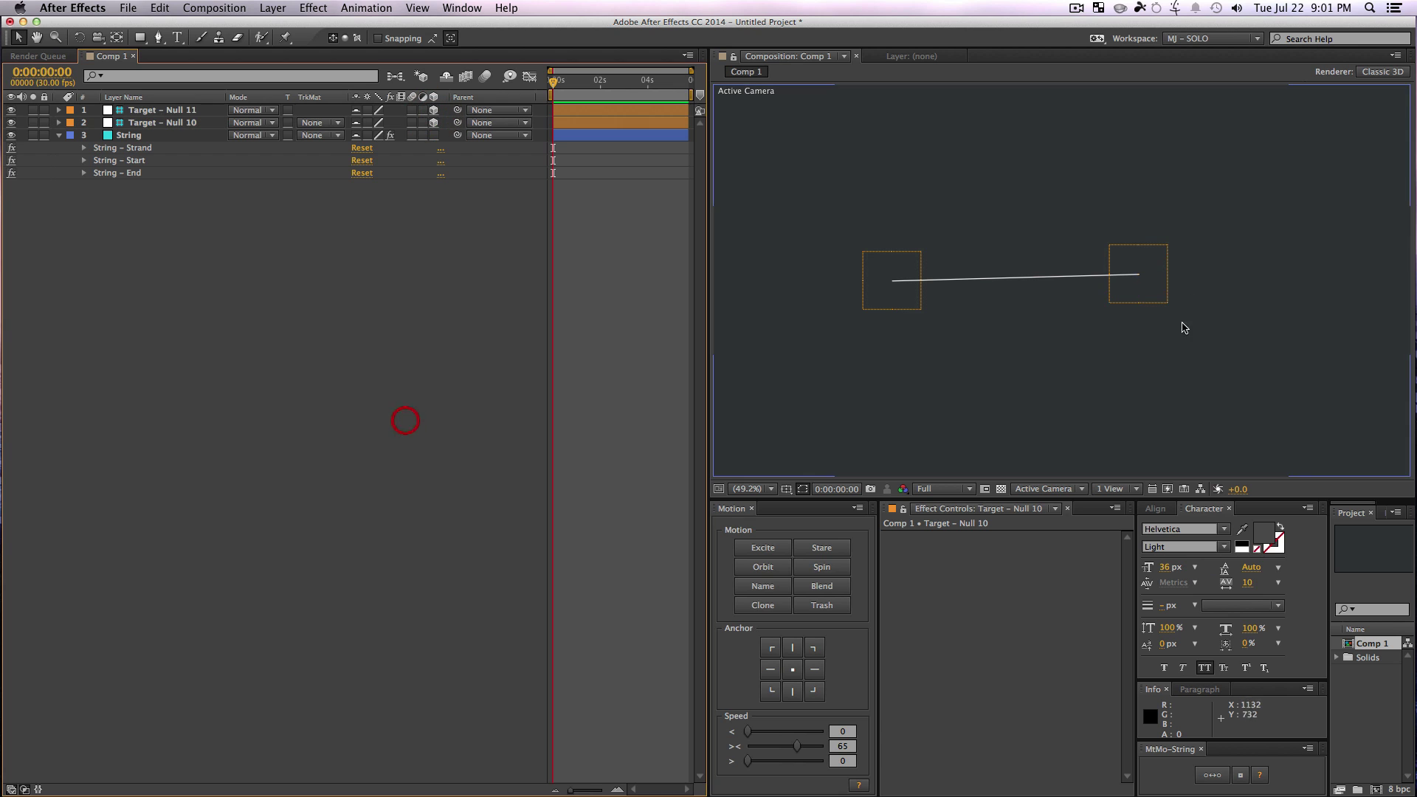
left_click(1143, 293)
left_click_drag(1143, 279, 1085, 336)
left_click_drag(985, 334, 1107, 517)
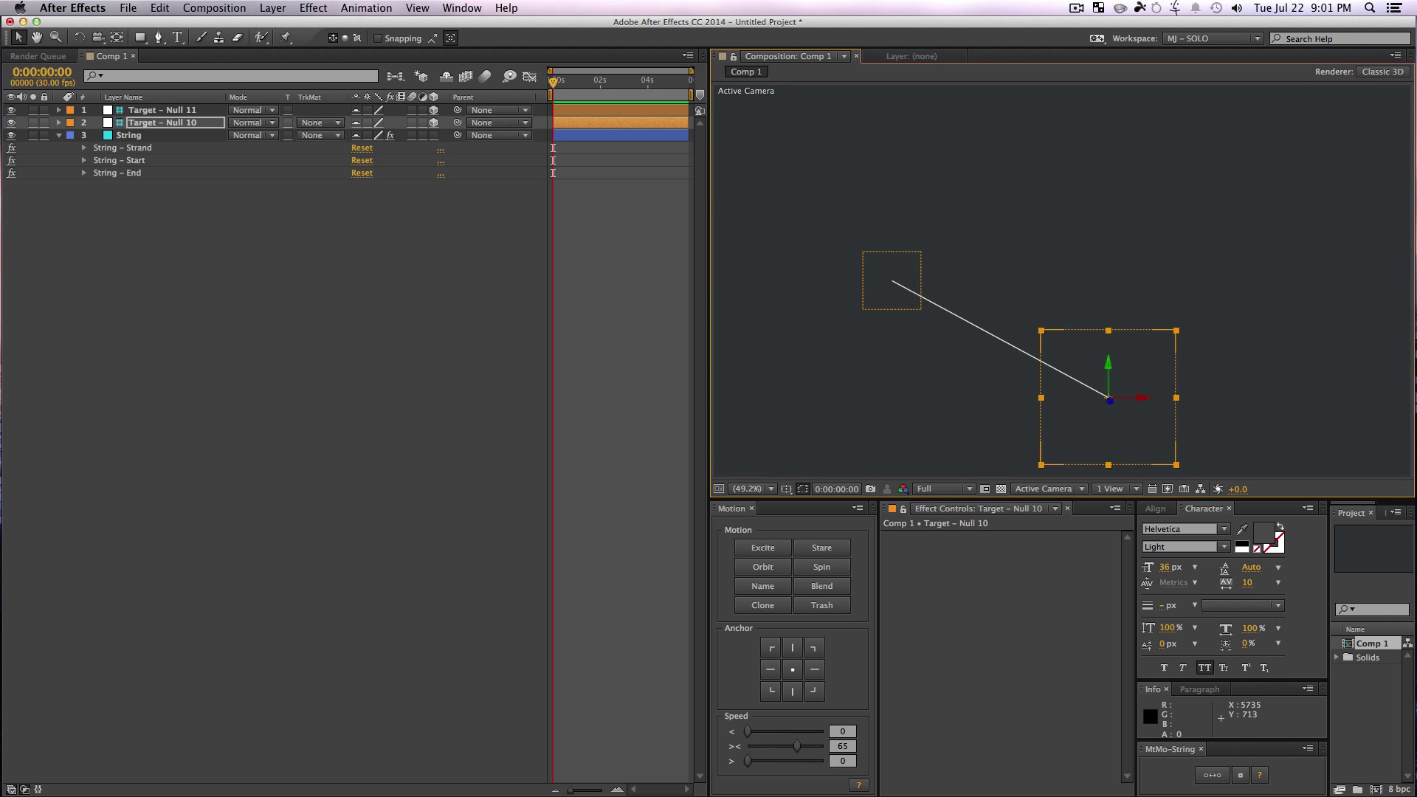
Step: Select all three layers and delete them
left_click_drag(173, 234, 124, 64)
key("BackSpace")
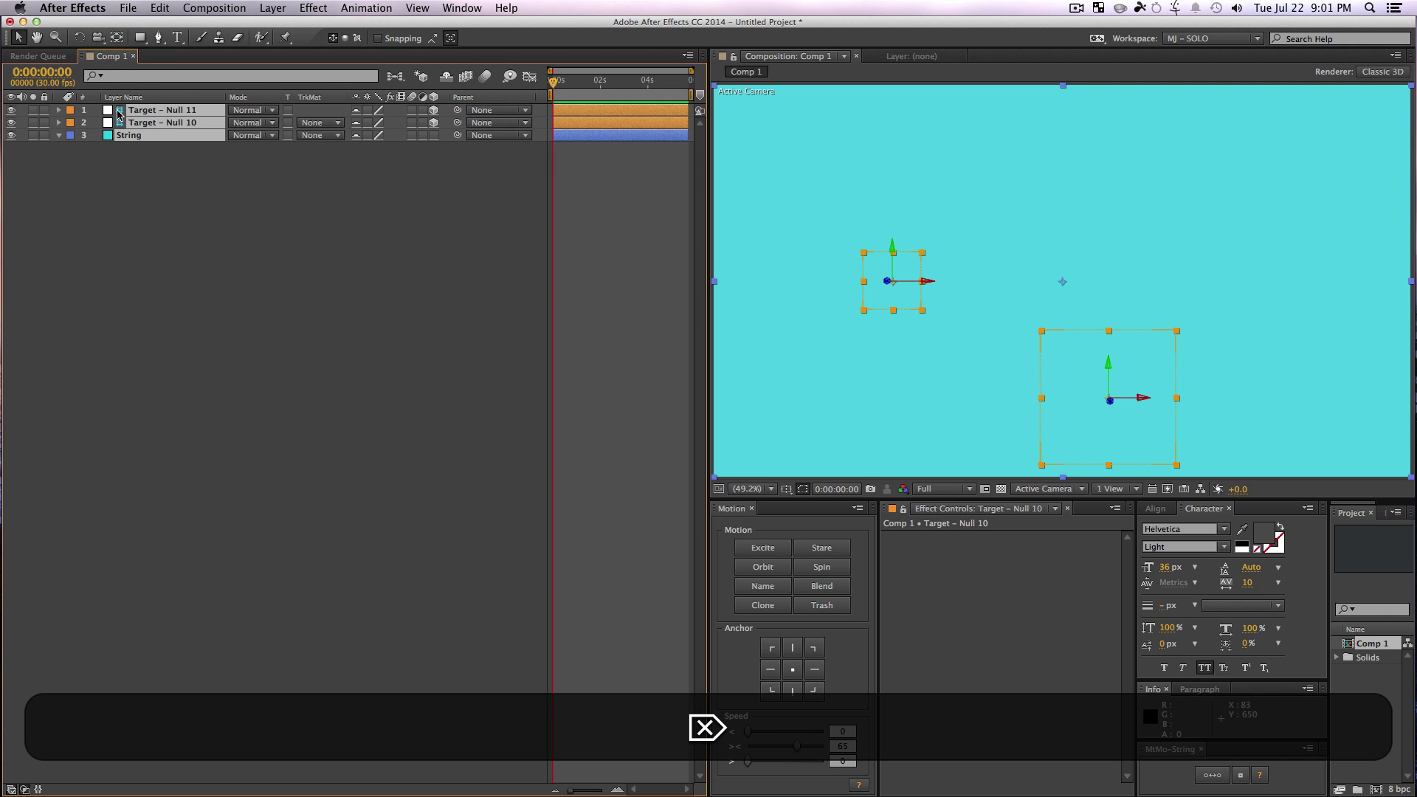
key("BackSpace")
left_click(234, 332)
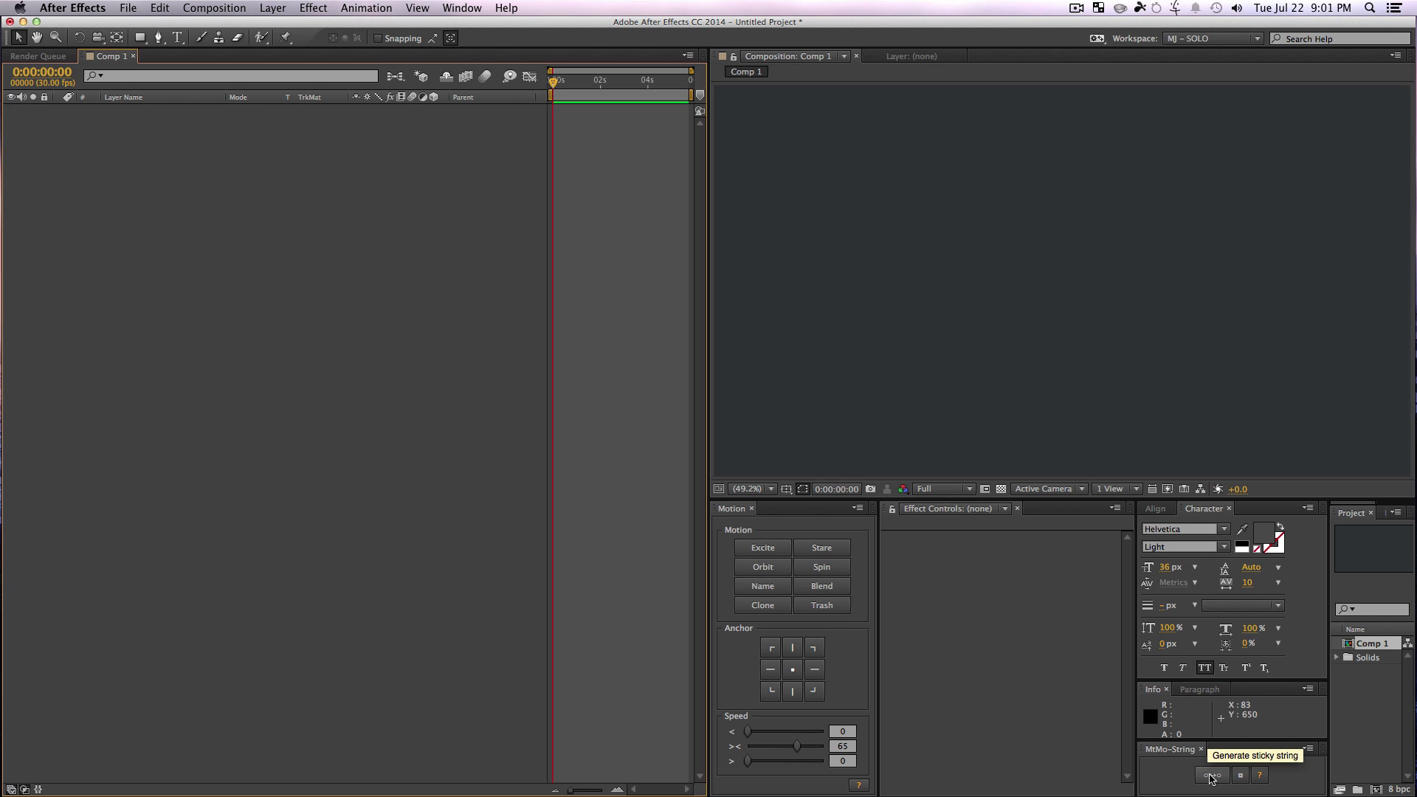
Step: Add four target nulls and a new sticky String layer
left_click(1212, 776)
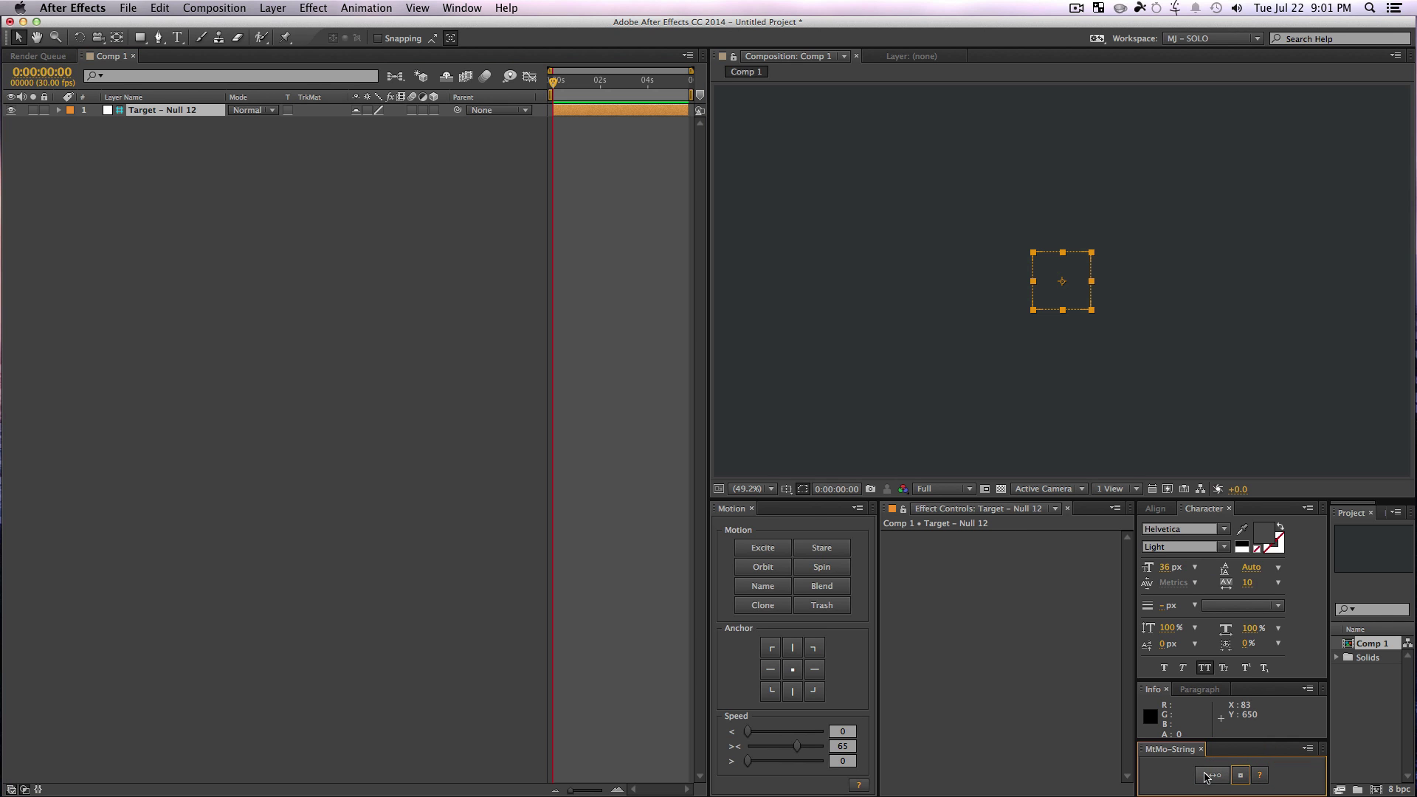
left_click(1240, 776)
left_click(1241, 777)
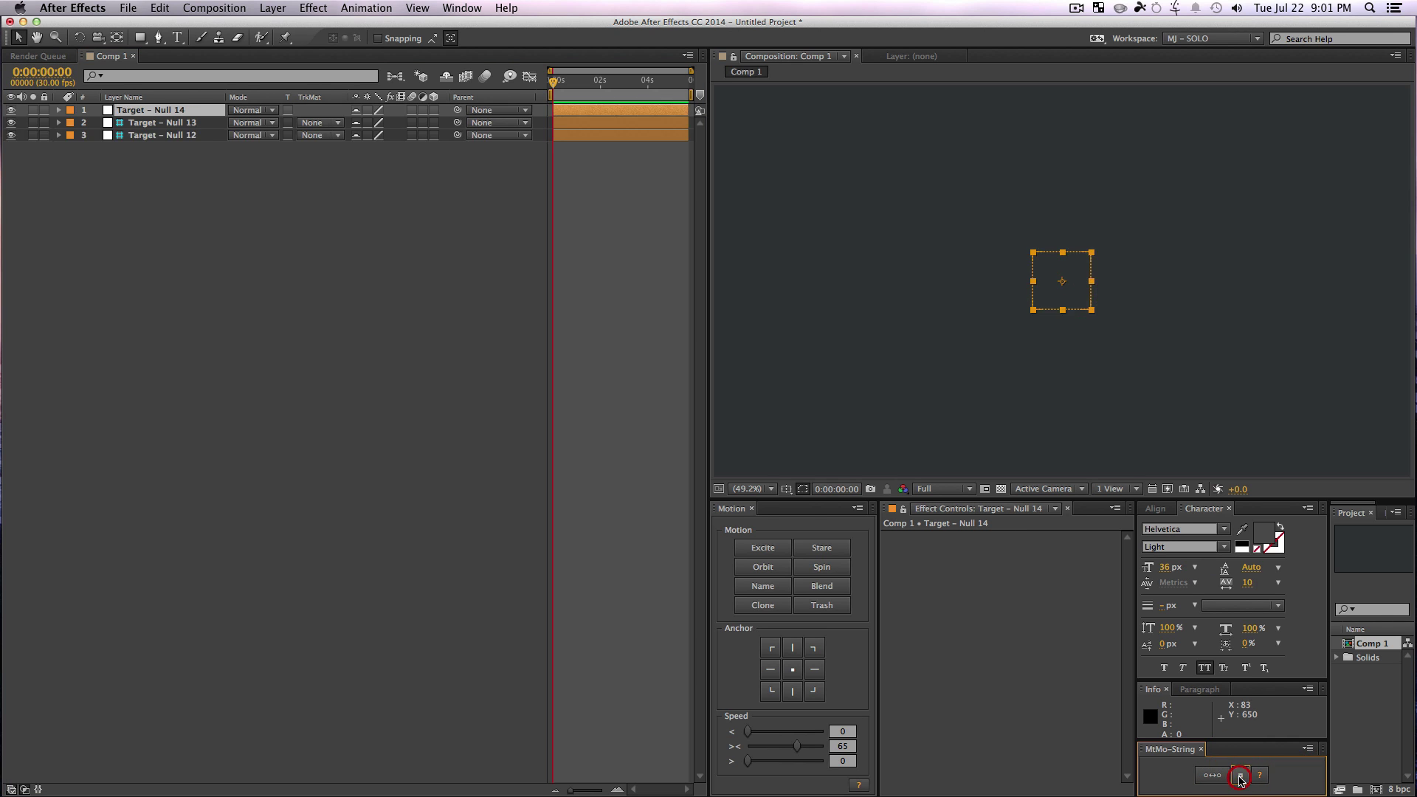
left_click(1240, 777)
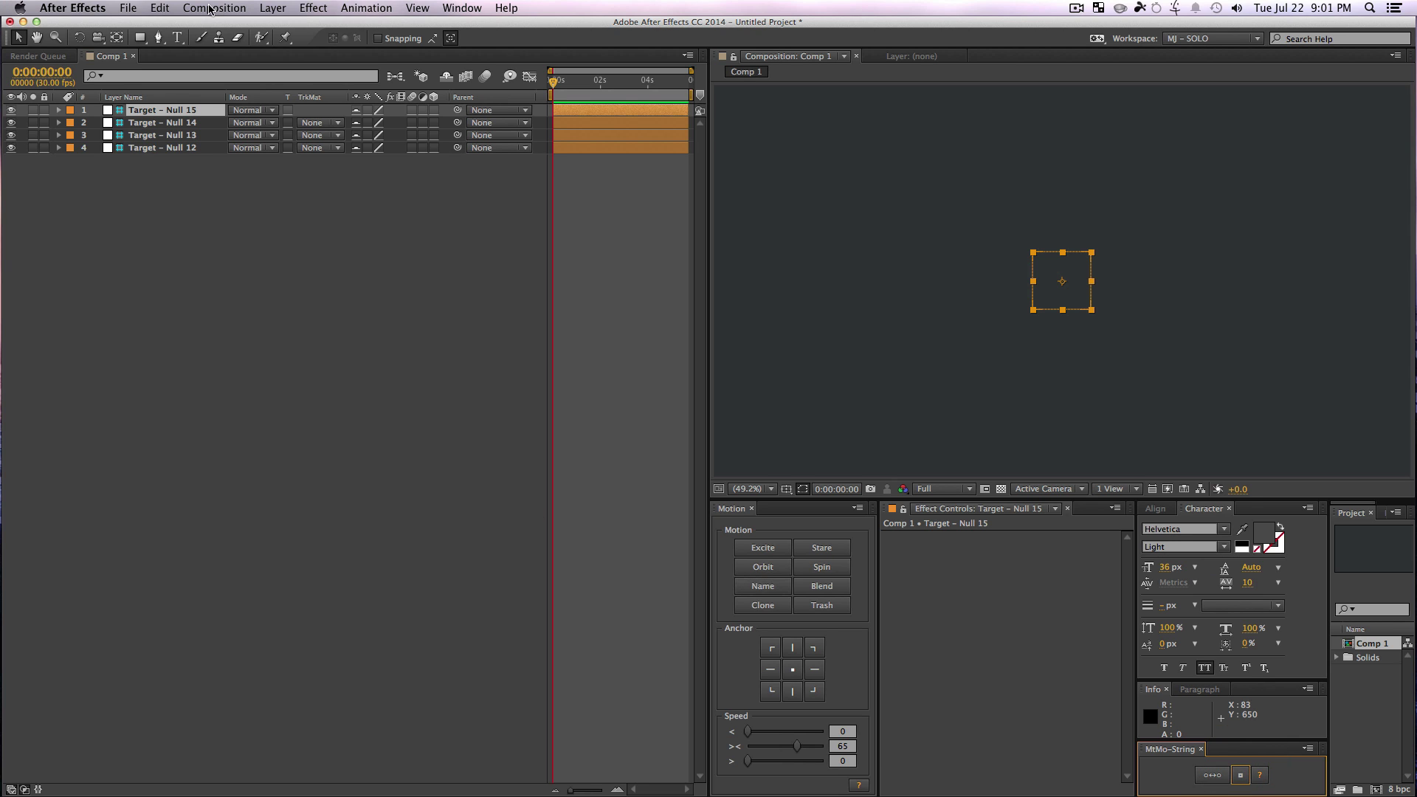
left_click(1211, 776)
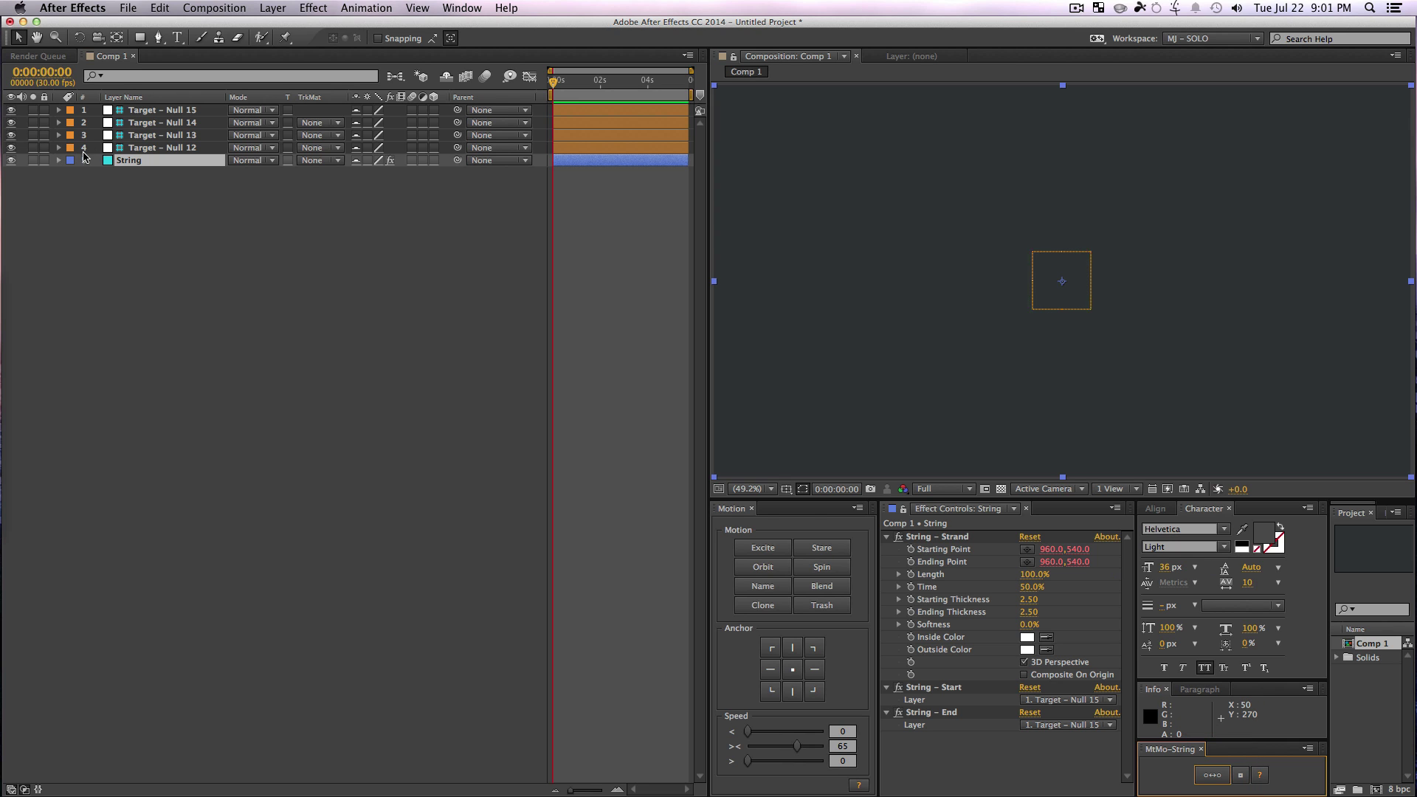
Step: Drag Target – Nulls 12–15 out into the four corners of a square
left_click(199, 279)
left_click_drag(1044, 307, 951, 298)
left_click(1072, 299)
left_click_drag(1072, 299, 993, 384)
left_click_drag(947, 275, 950, 234)
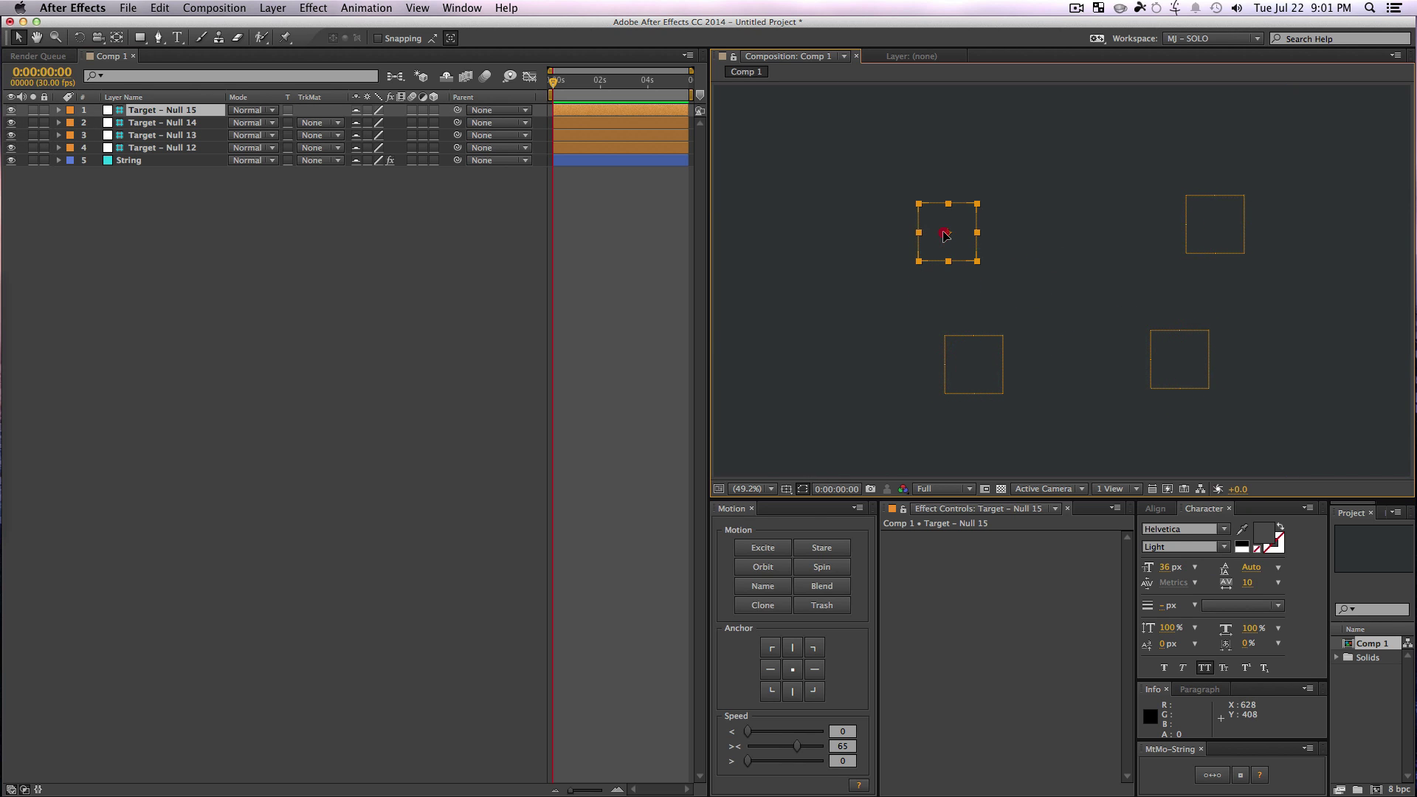
Step: Attach the String layer's end to Target – Null 14, undoing an accidental extra string
left_click(130, 160)
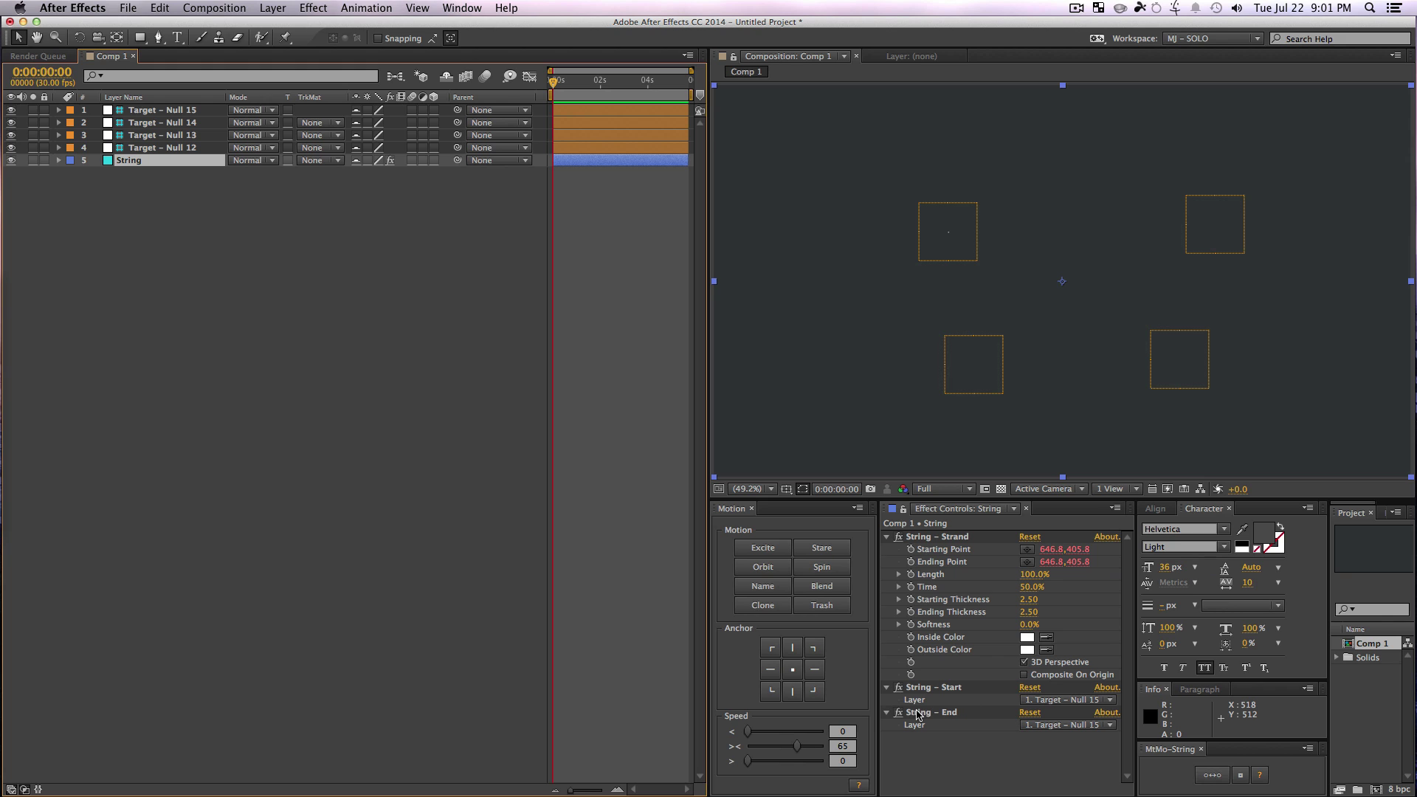
left_click(1066, 725)
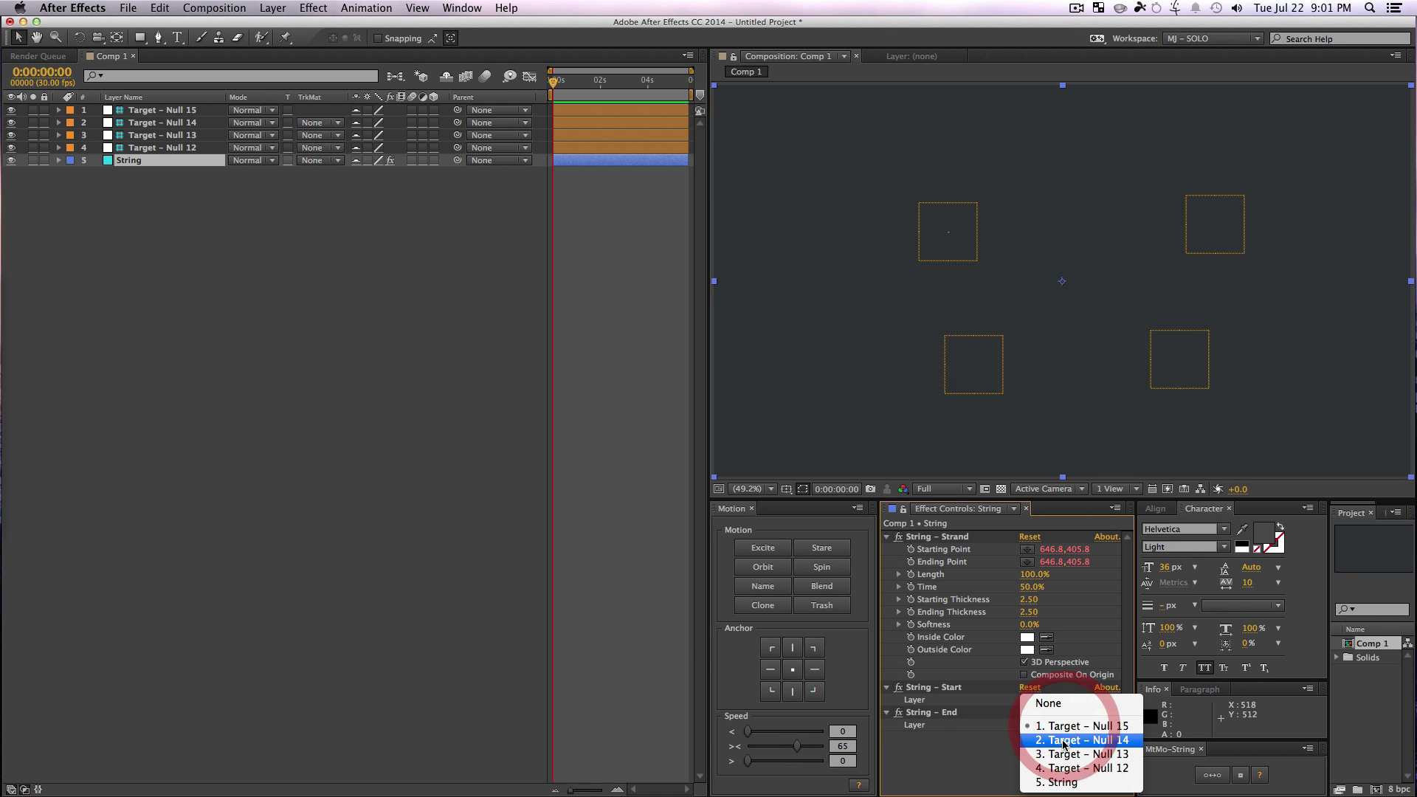
left_click(1063, 744)
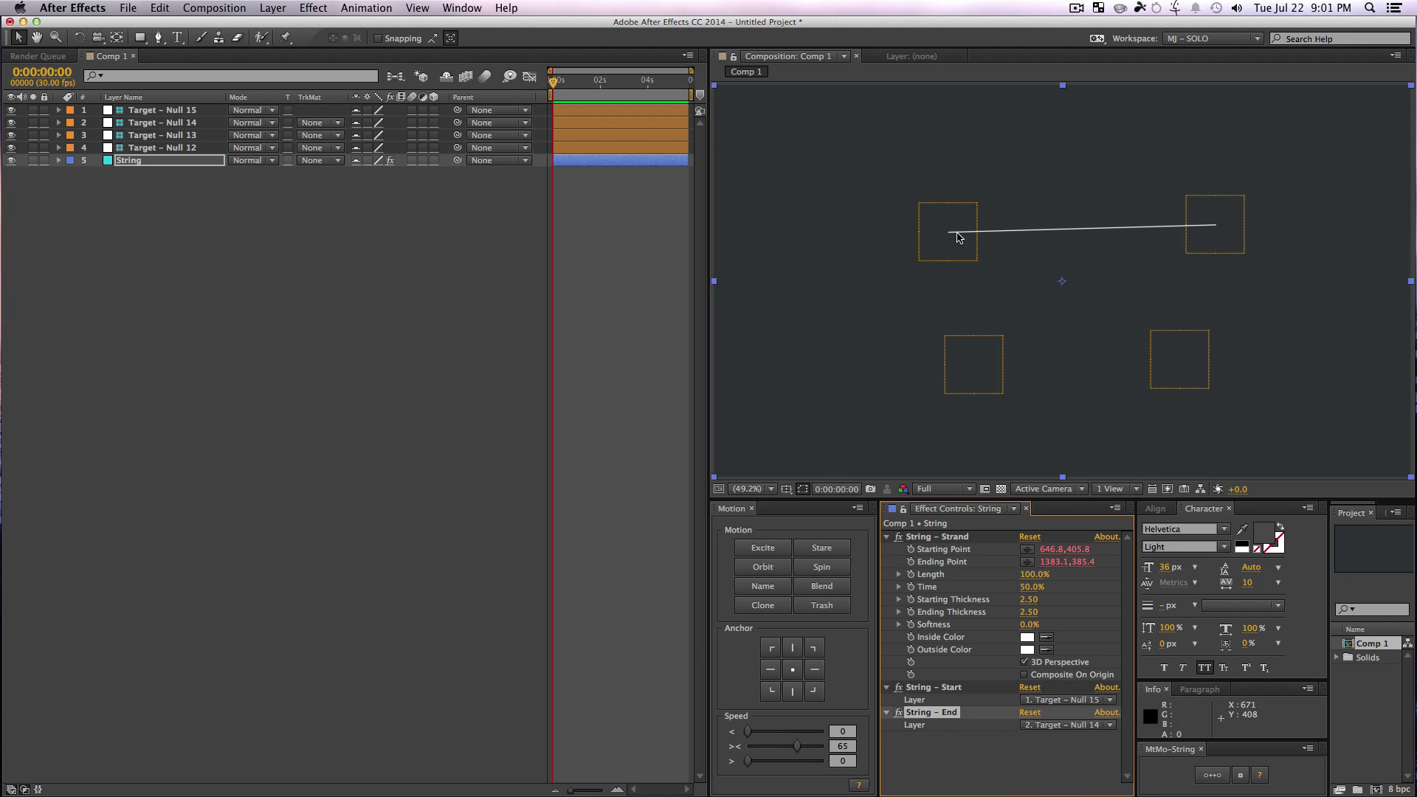
left_click(373, 367)
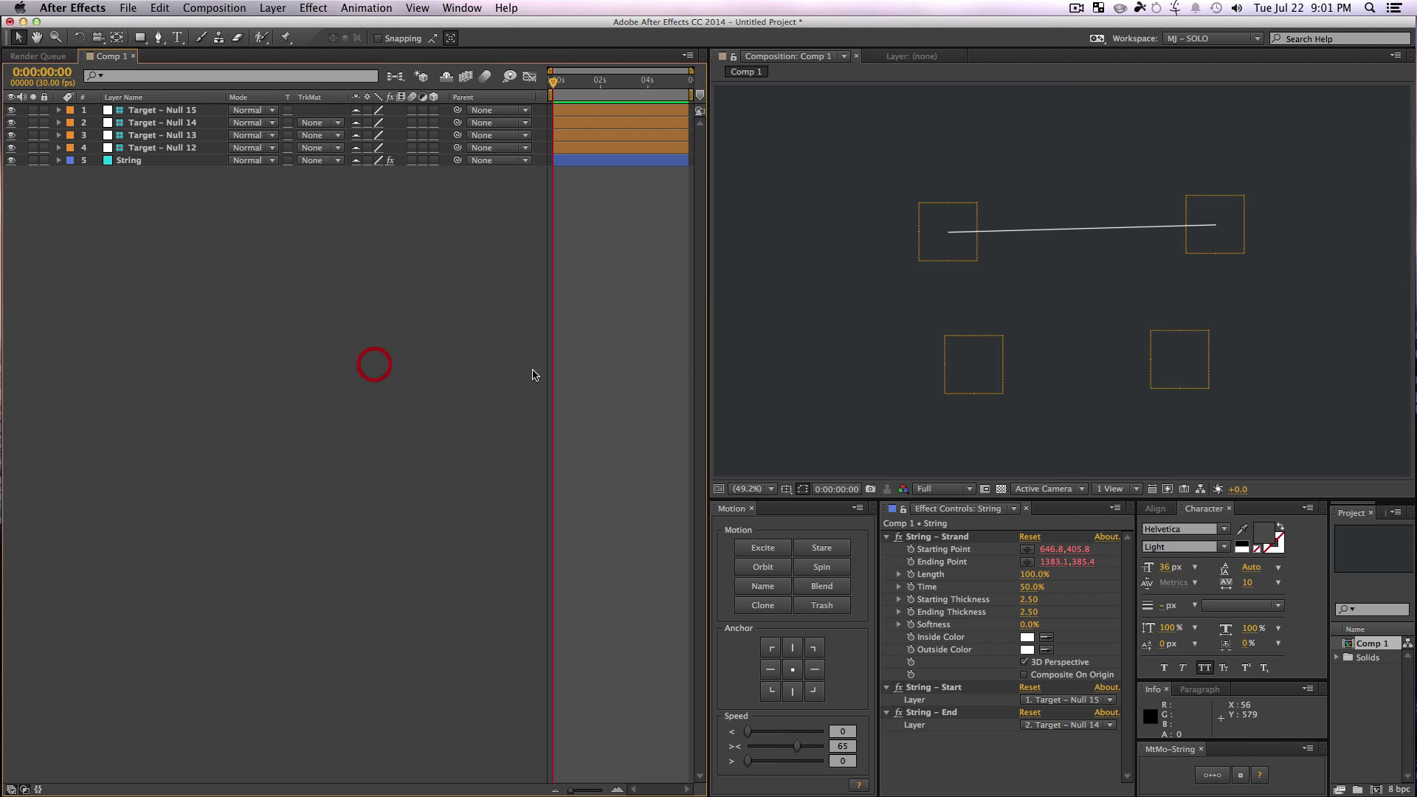
left_click(1212, 776)
key("super+z")
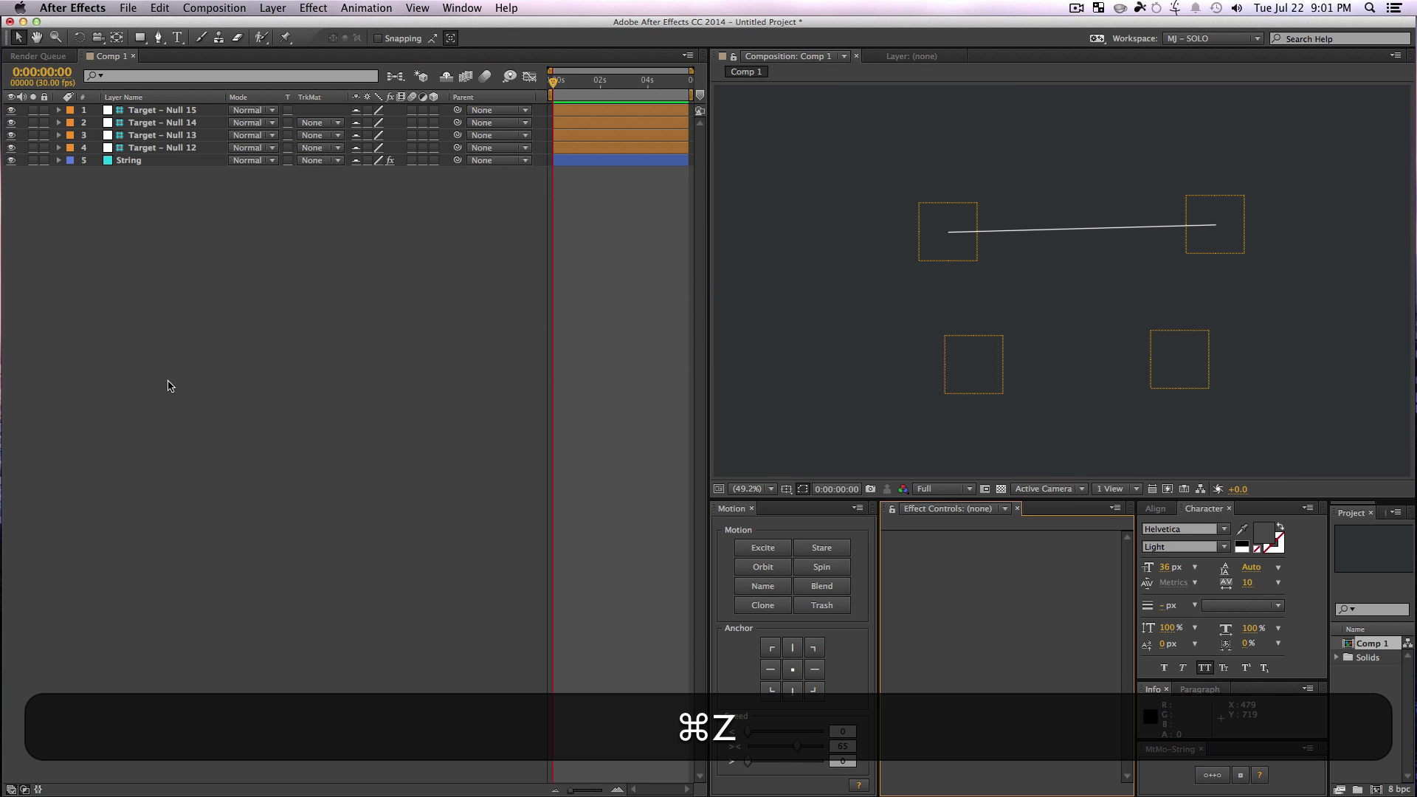
Step: Duplicate it as String 2 with its start on Target – Null 13
left_click(126, 161)
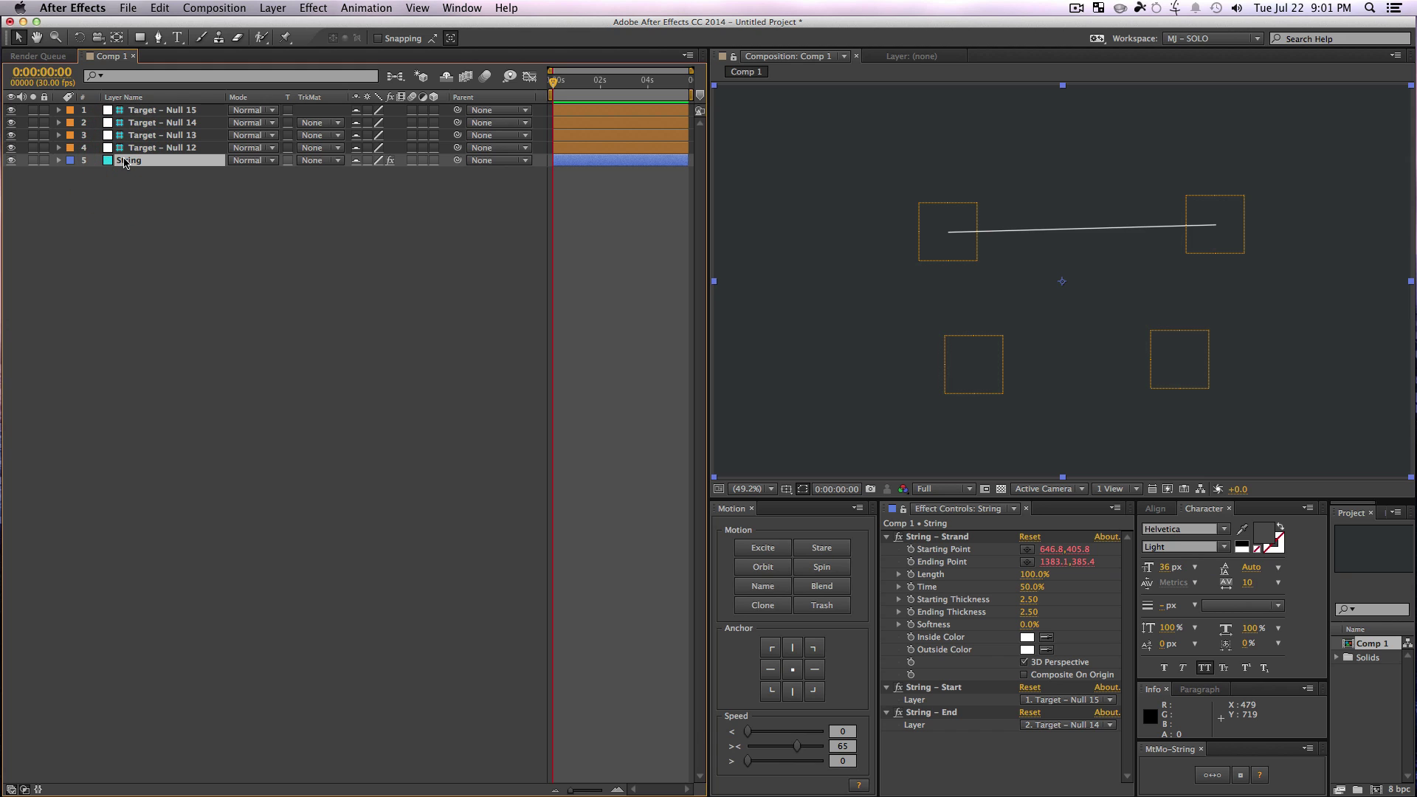
key("super+d")
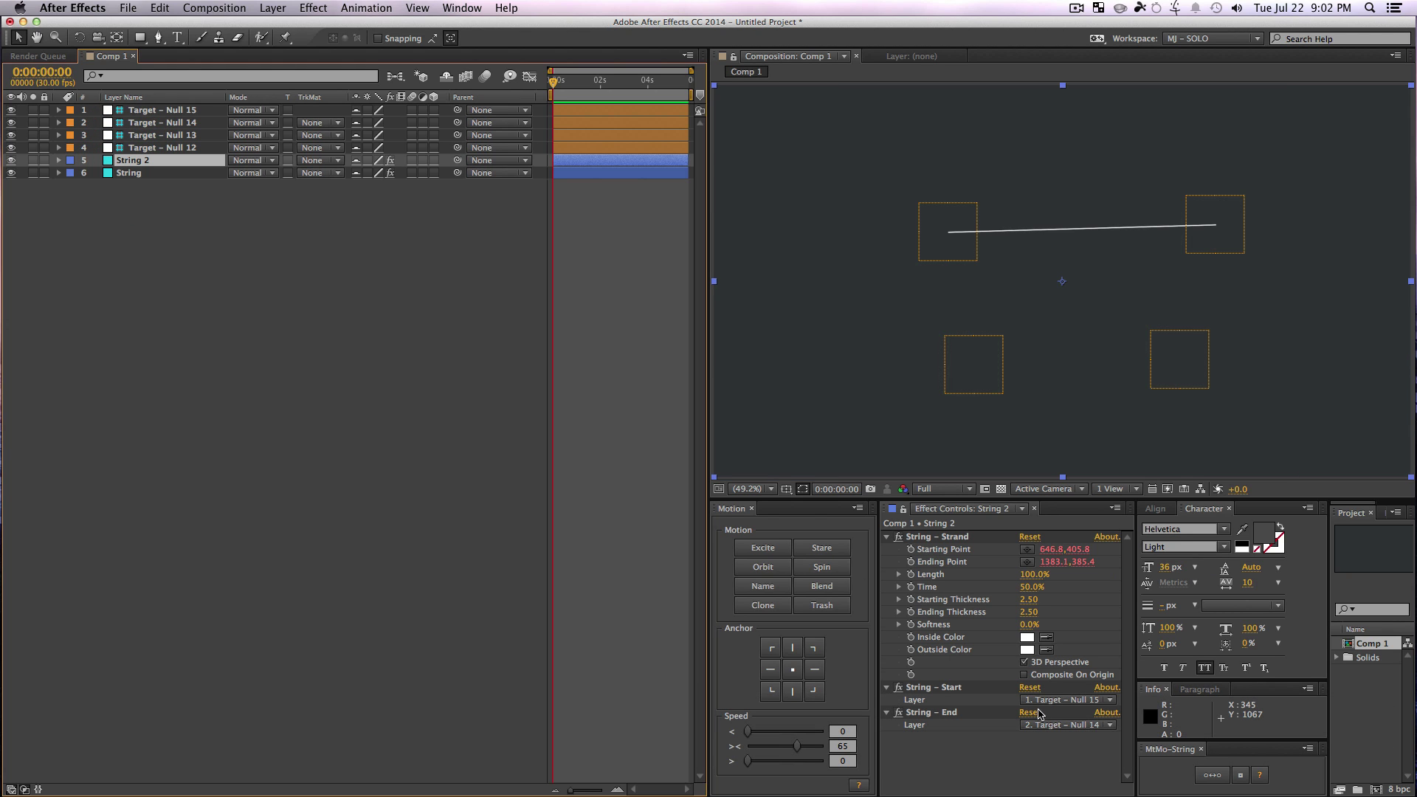
left_click(1041, 704)
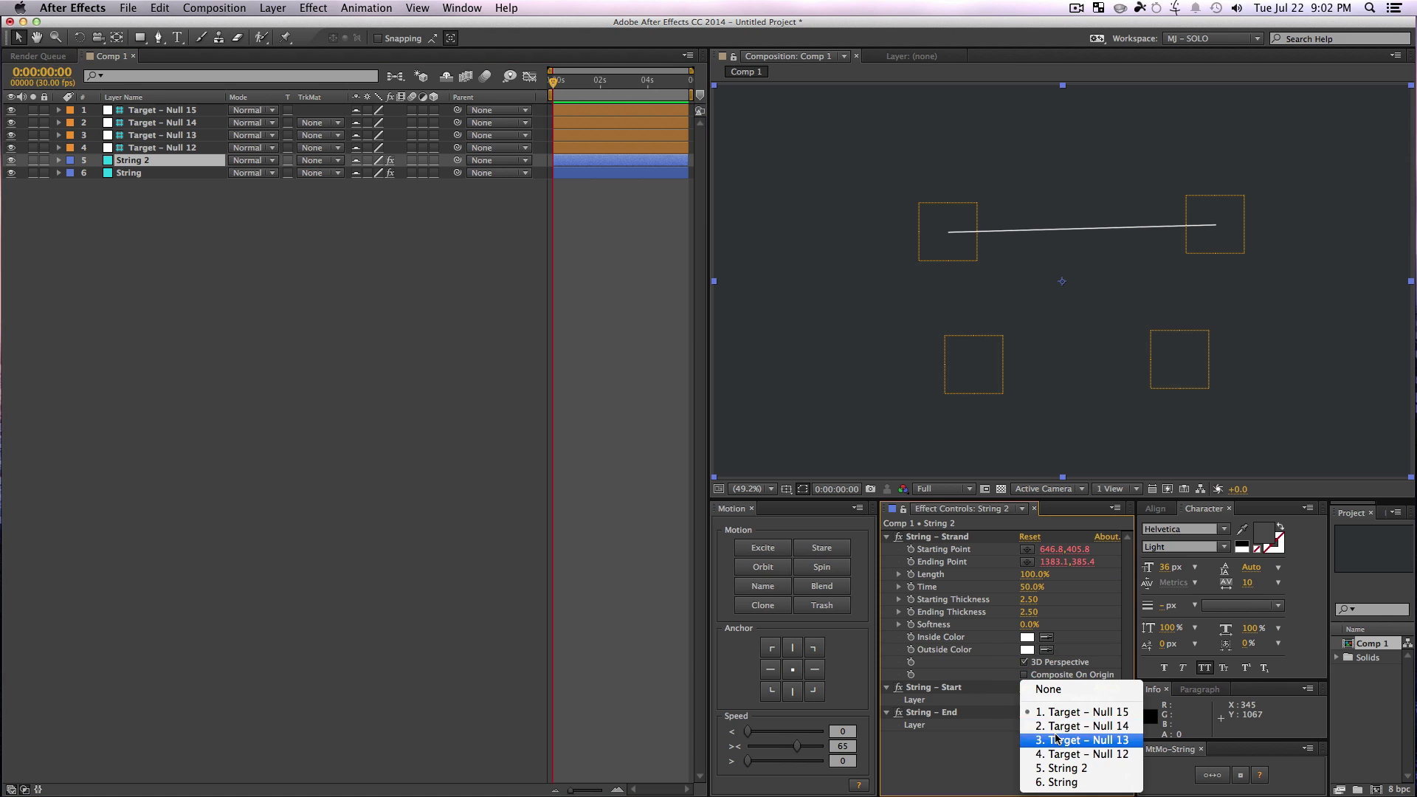
left_click(1042, 664)
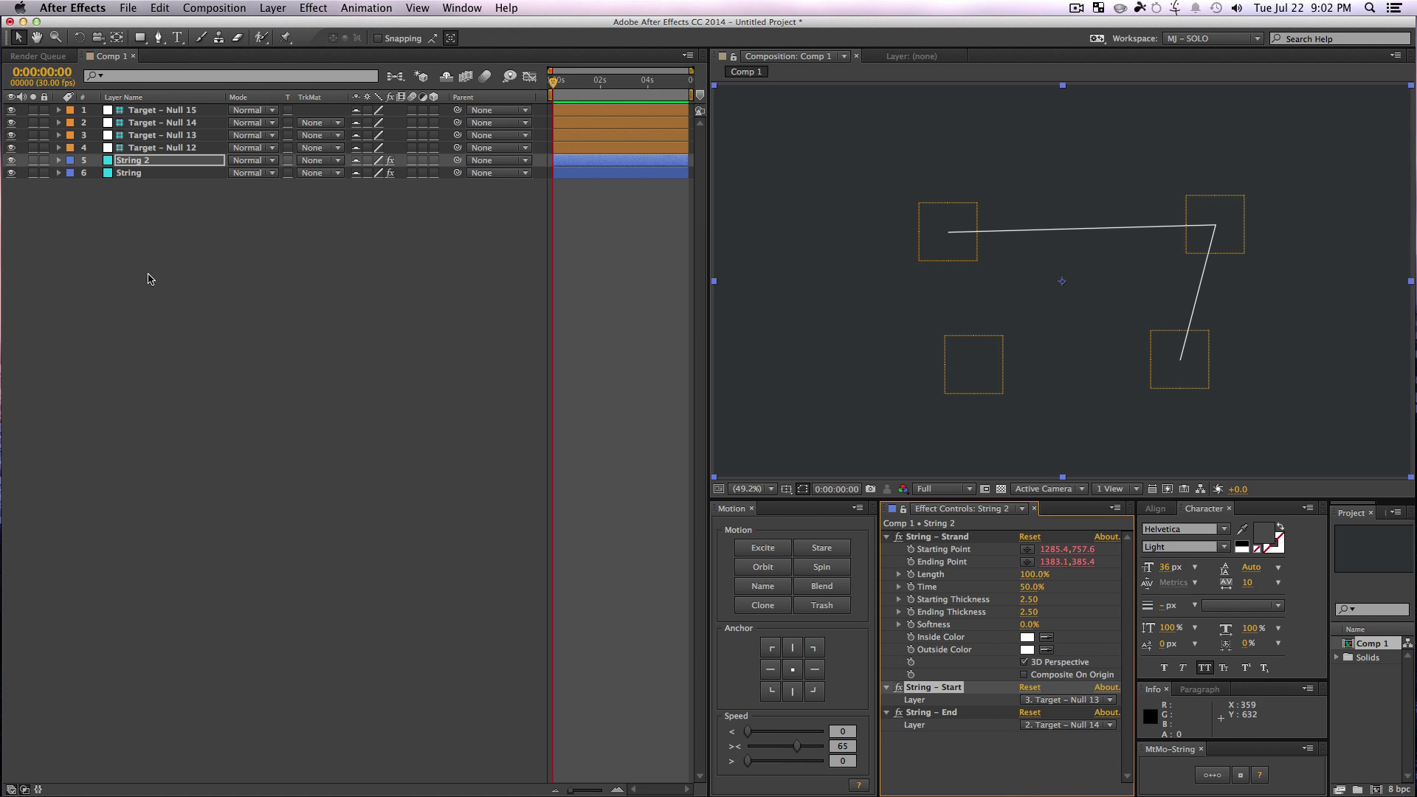
left_click(120, 166)
Step: Duplicate into String 3 with its end attached to Target – Null 12
key("super+d")
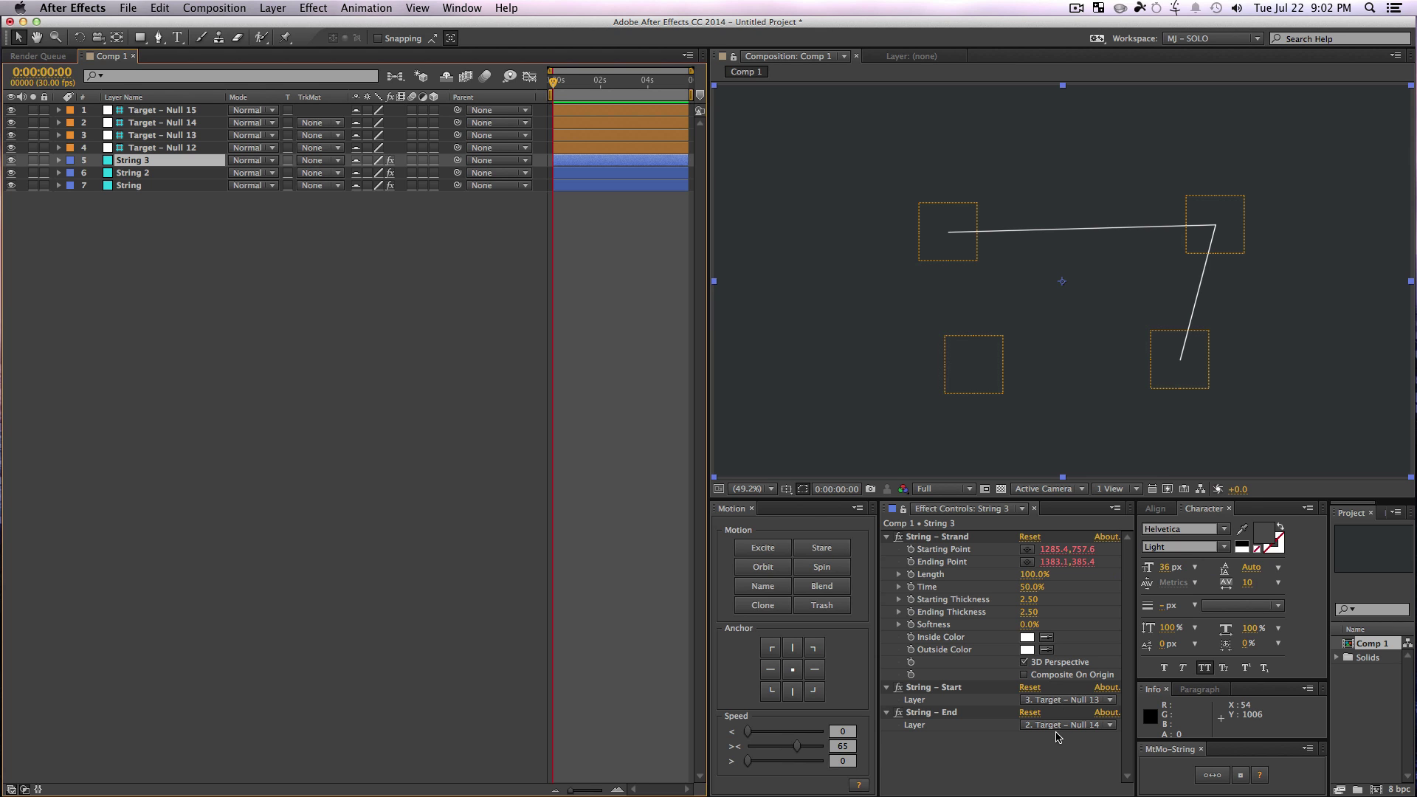
left_click(1055, 728)
left_click(1052, 753)
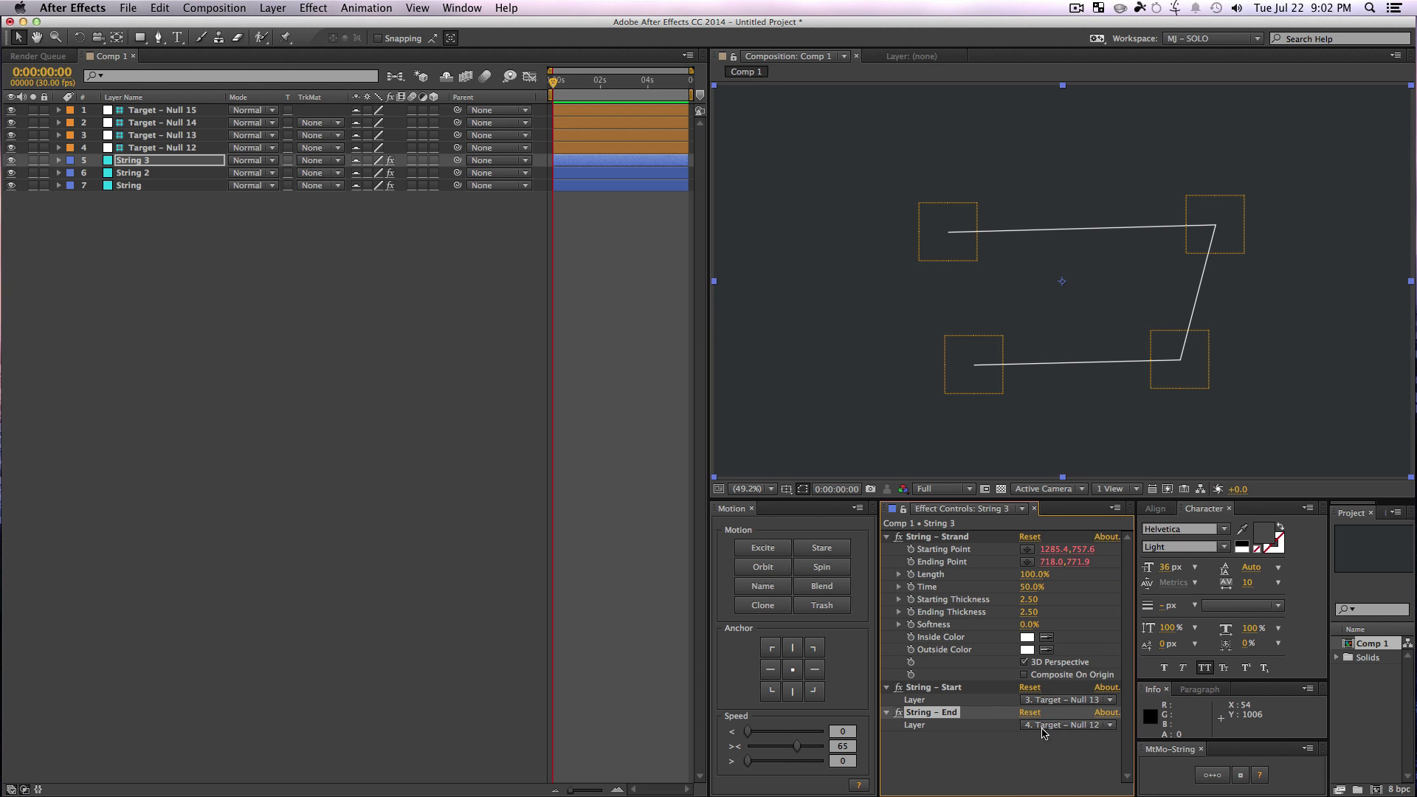
key("super+d")
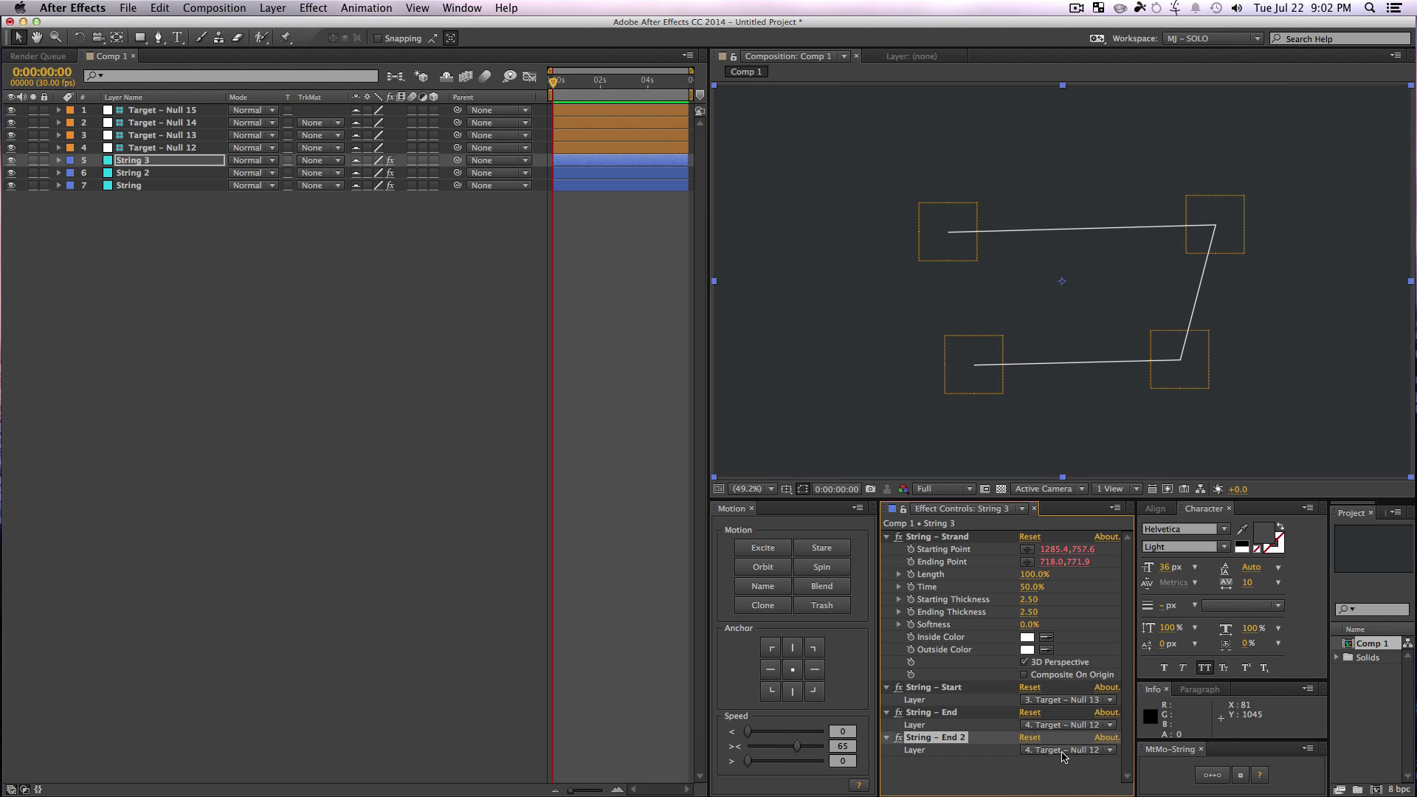
key("super+z")
Step: Duplicate String 3 into a fourth string with its start on Target – Null 15
left_click(330, 363)
left_click(129, 162)
key("super+d")
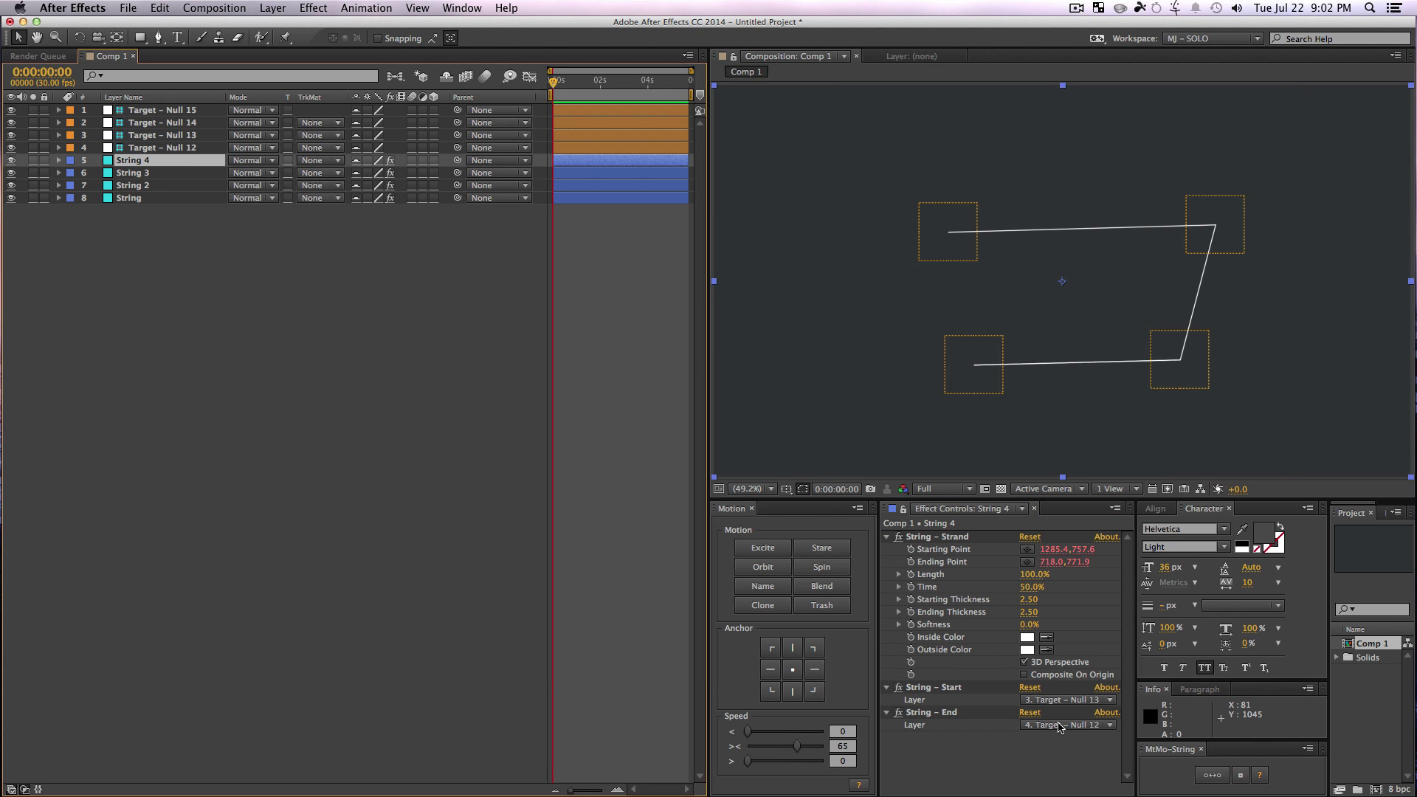
left_click(1063, 700)
Step: Start the string at Target – Null 15 and reshape it by moving Nulls 13, 14 and 15
left_click(1063, 589)
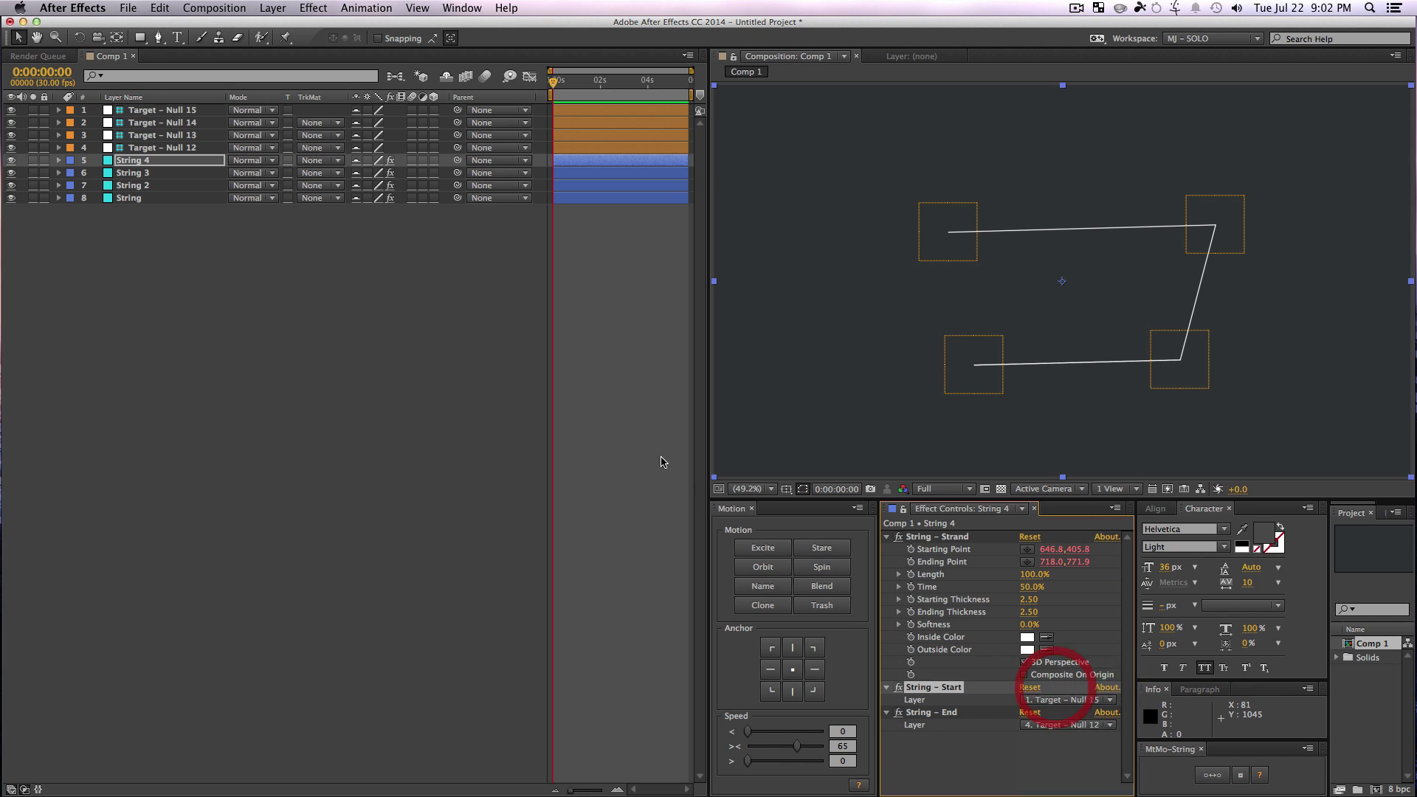
left_click(466, 444)
left_click_drag(1196, 369, 1103, 319)
left_click_drag(928, 212, 978, 210)
left_click_drag(1089, 311, 1102, 362)
left_click_drag(1206, 387, 1225, 330)
left_click_drag(1227, 229, 1162, 204)
left_click(465, 335)
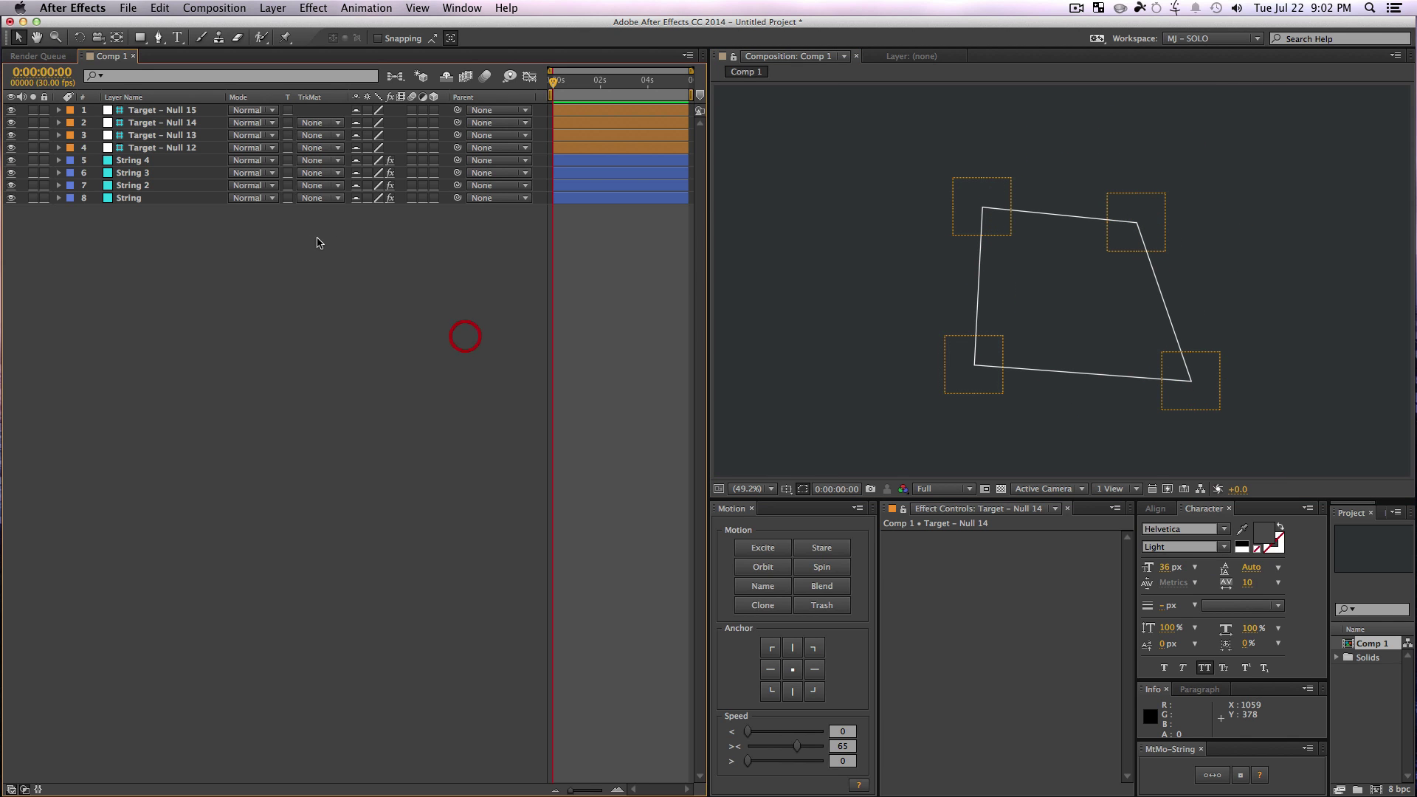
Step: Add Target – Null 16 and duplicate String 4 as String 5, starting it at Null 16
left_click(1242, 775)
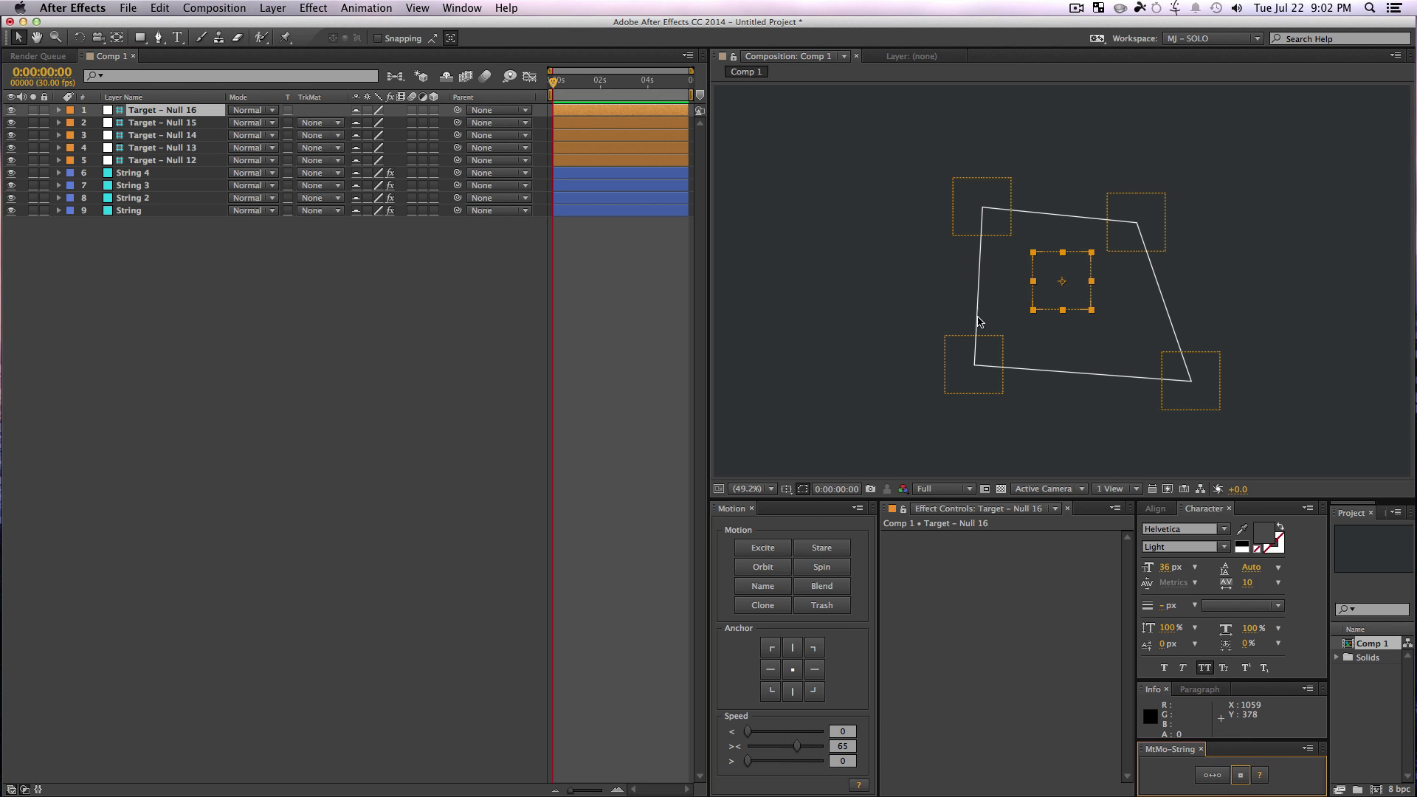
left_click(169, 292)
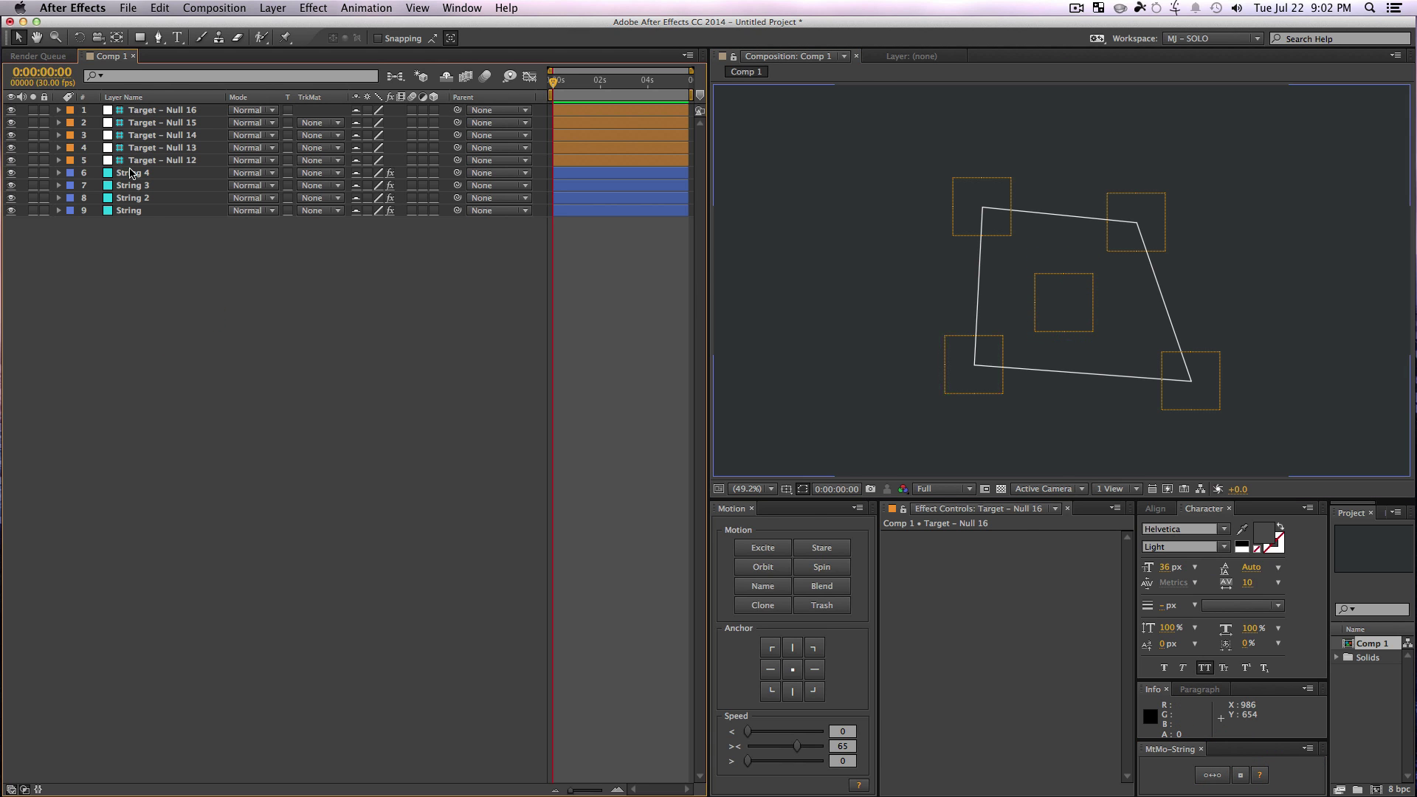
left_click(131, 173)
key("super+d")
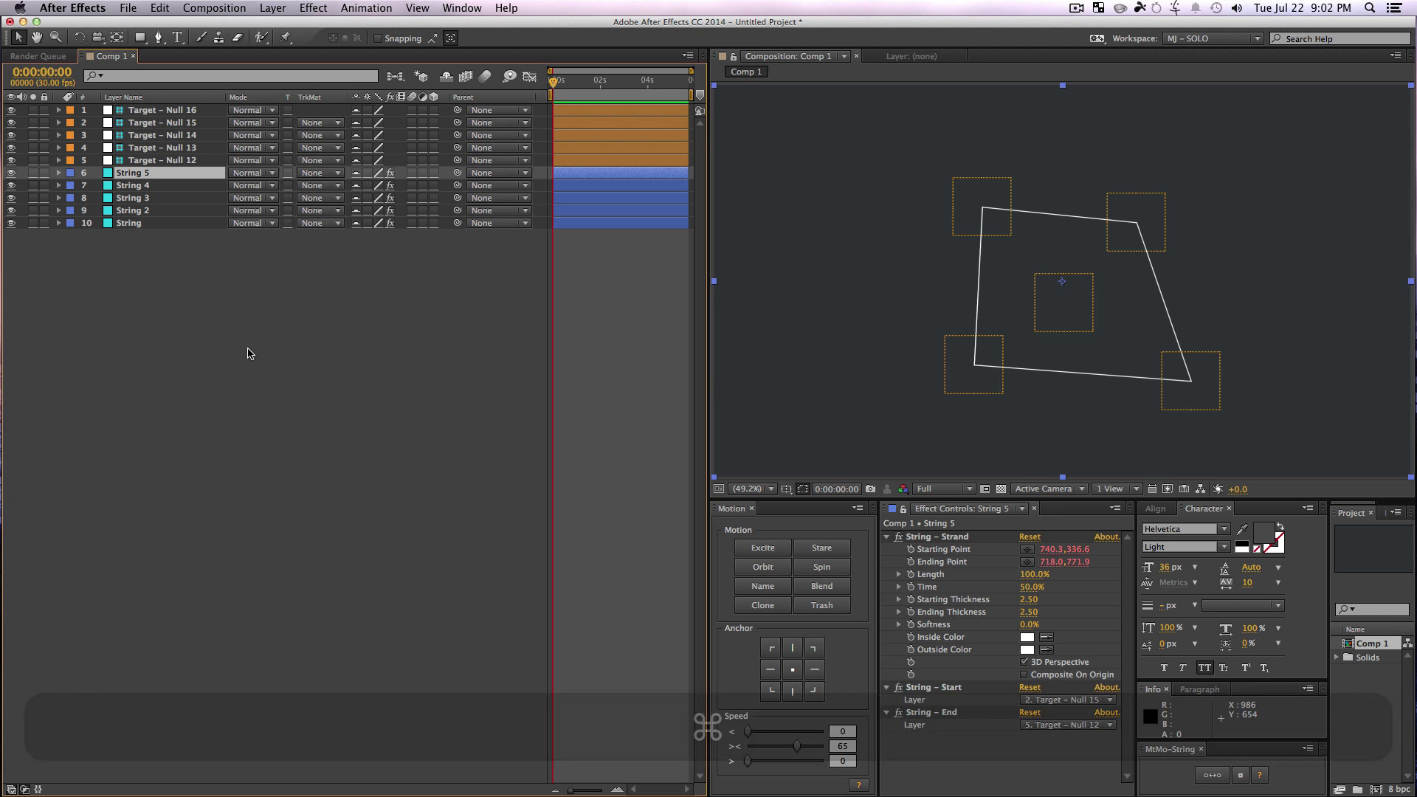
left_click(1084, 703)
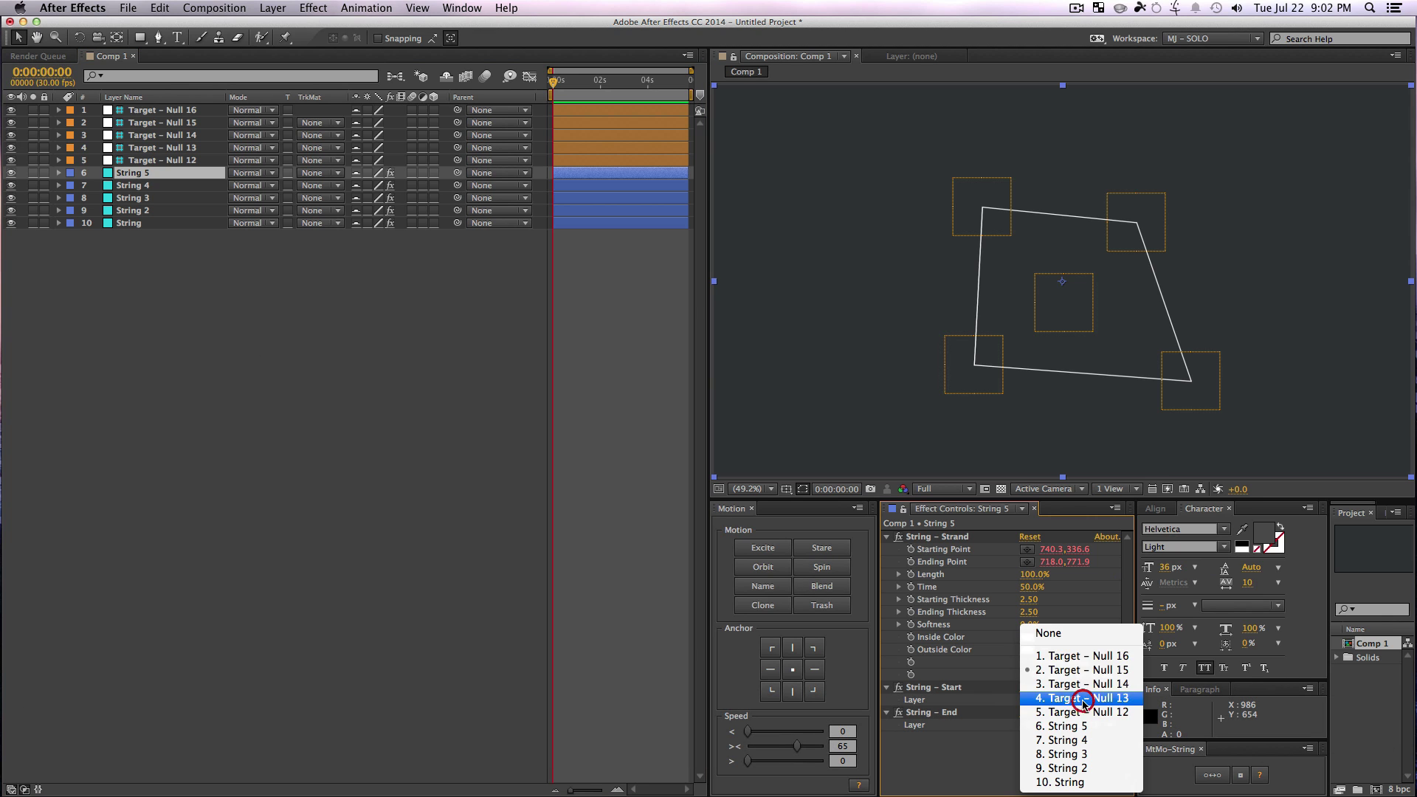
left_click(1080, 657)
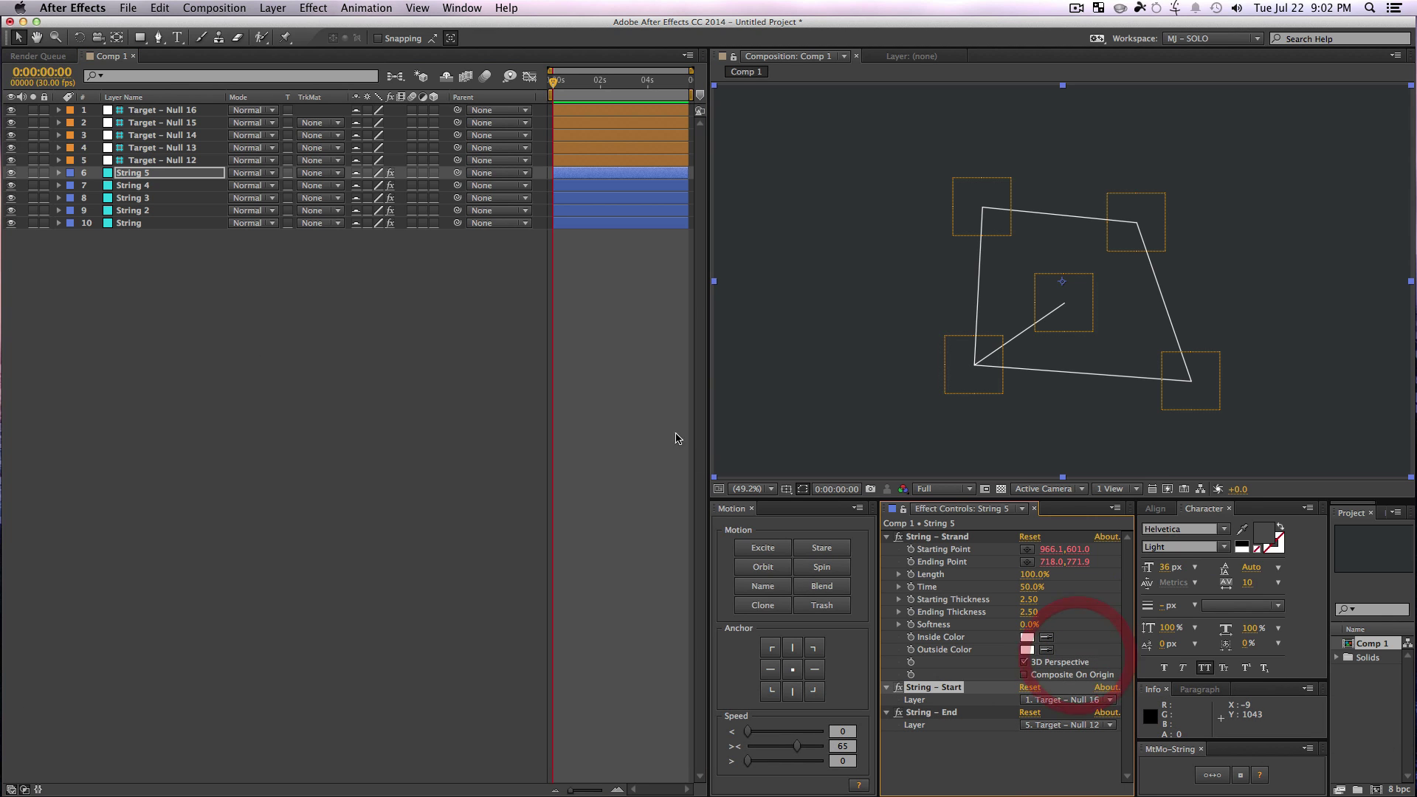
left_click(485, 398)
Step: Move Null 16 upper left, Null 15 up and Null 12 left to form the zigzag
left_click_drag(1066, 291, 830, 166)
left_click_drag(960, 191, 1107, 160)
left_click_drag(976, 364, 902, 362)
left_click(308, 341)
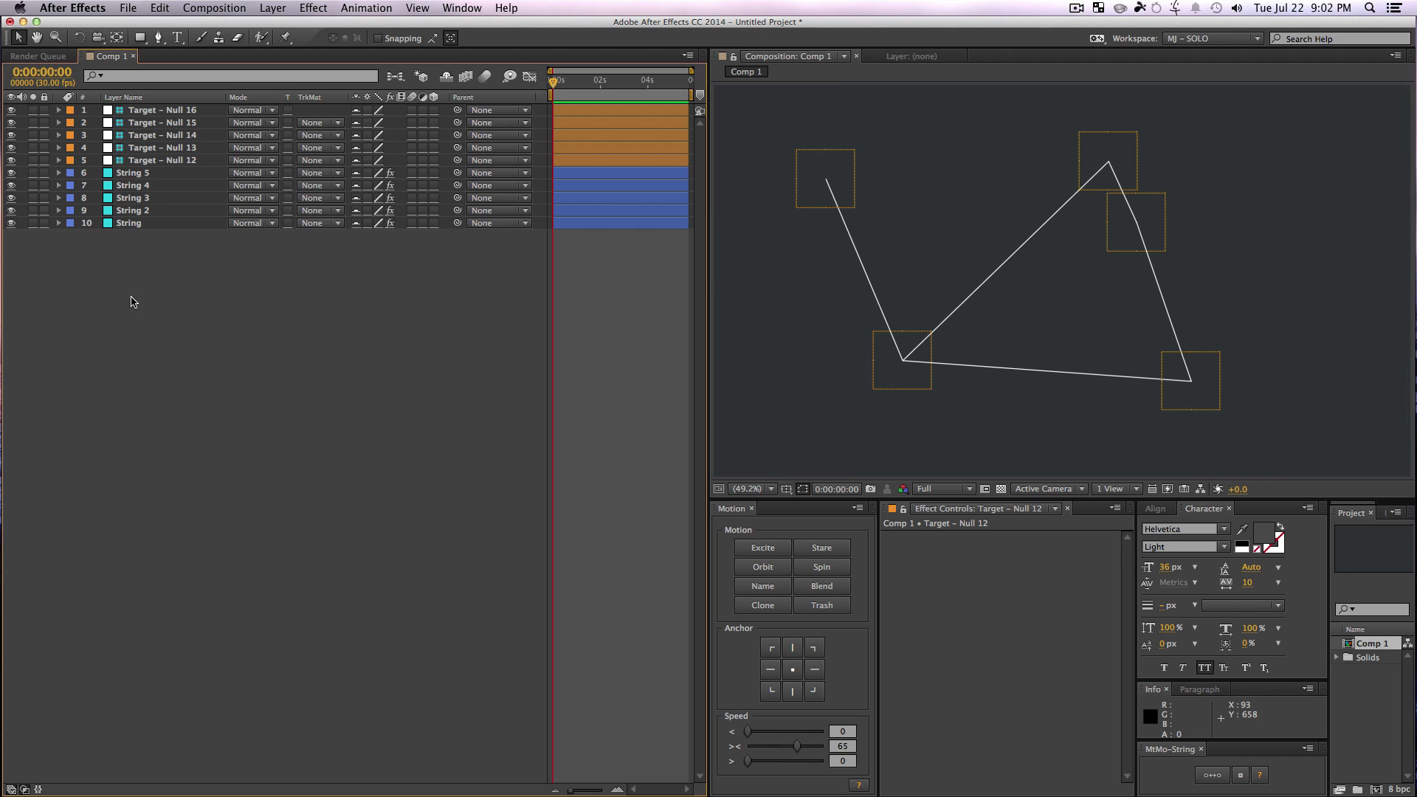
Step: Delete every layer in the comp and generate a new sticky string with Target – Null 17
key("super+a")
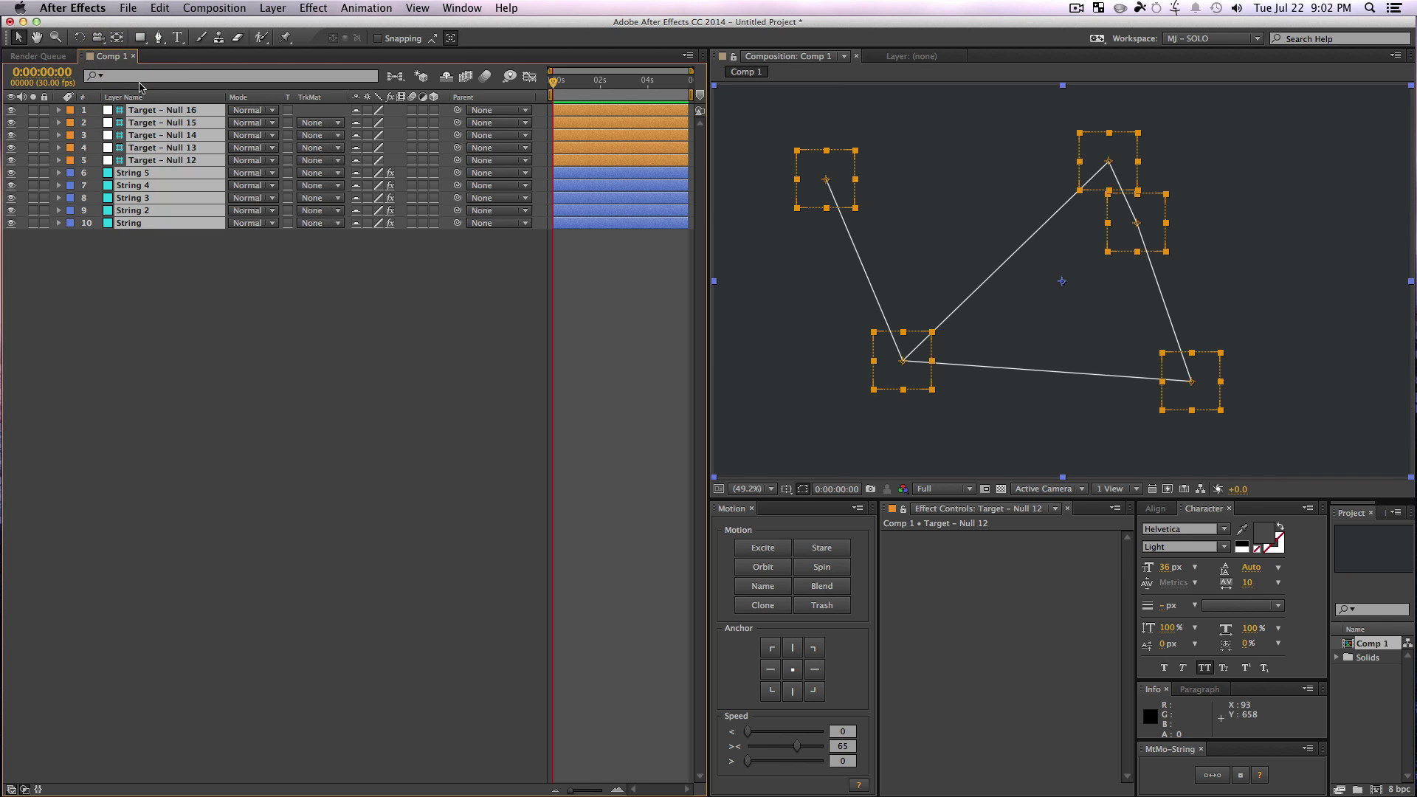
key("Delete")
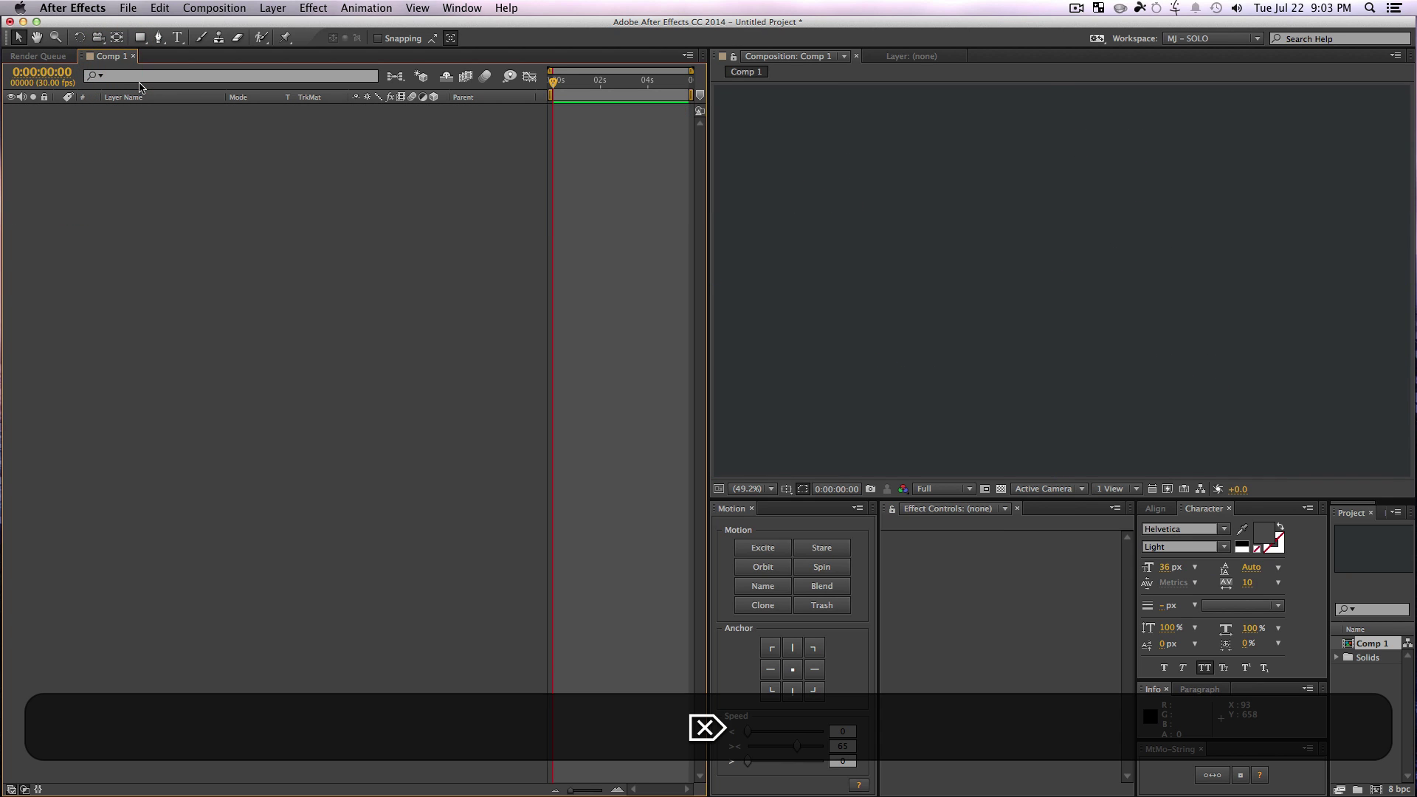
left_click(1244, 777)
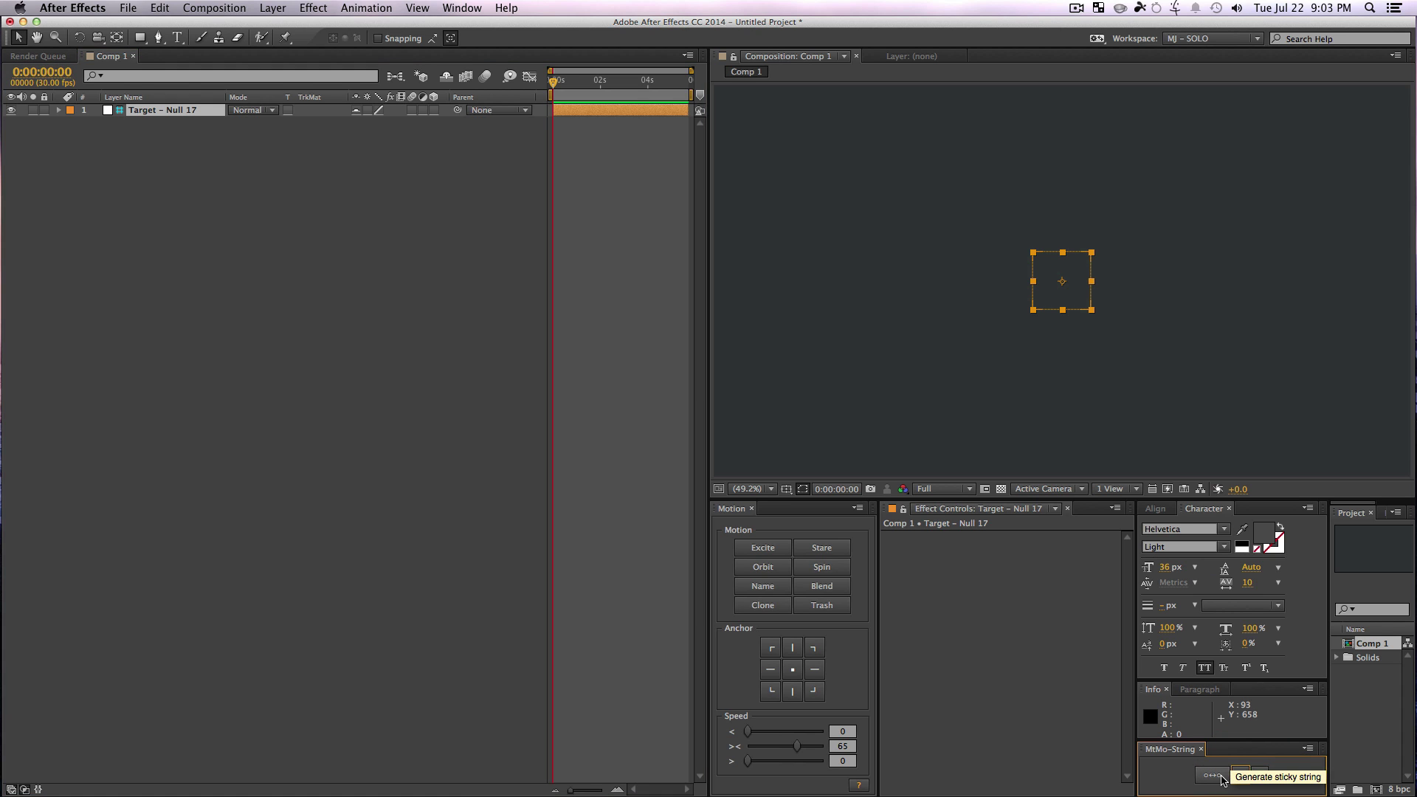
left_click(1222, 780)
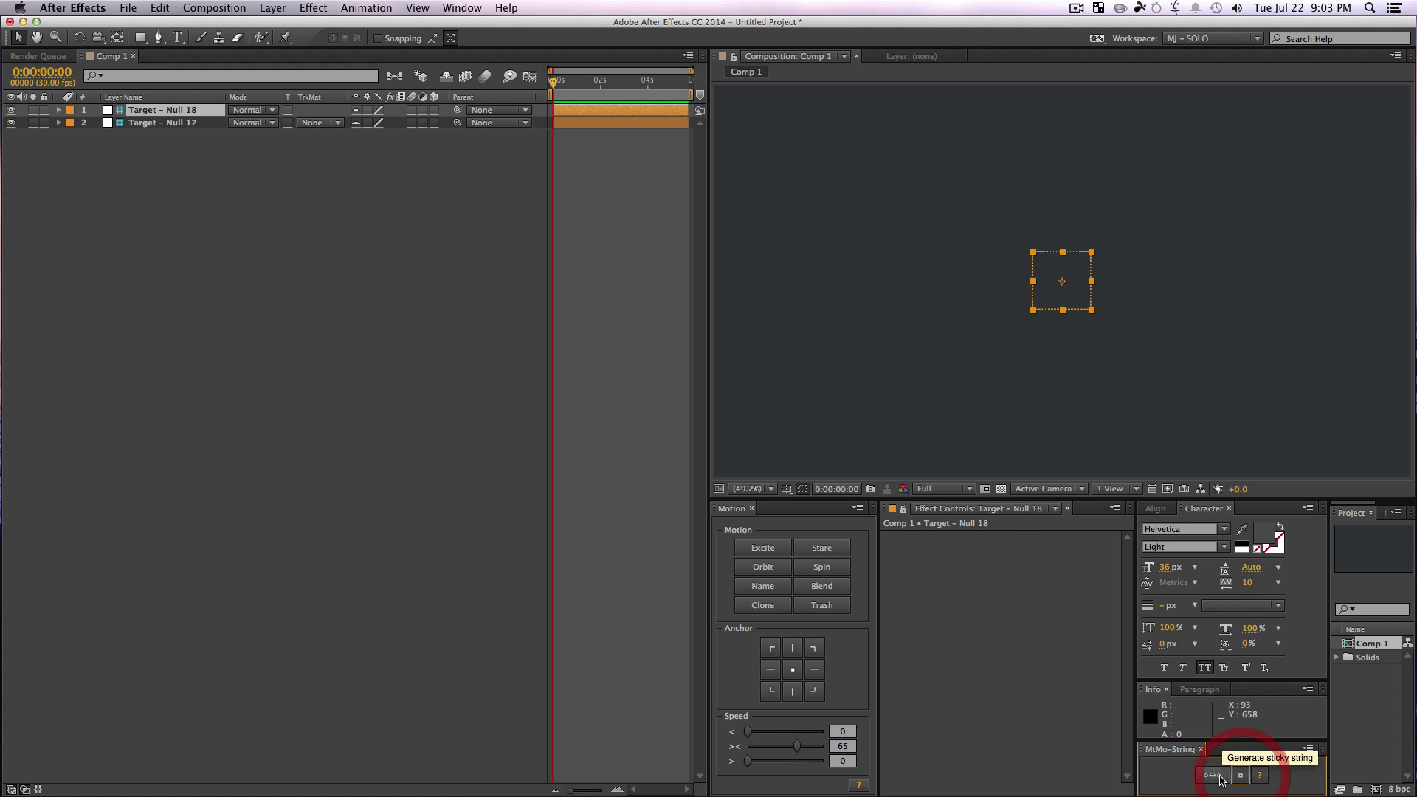
left_click(260, 210)
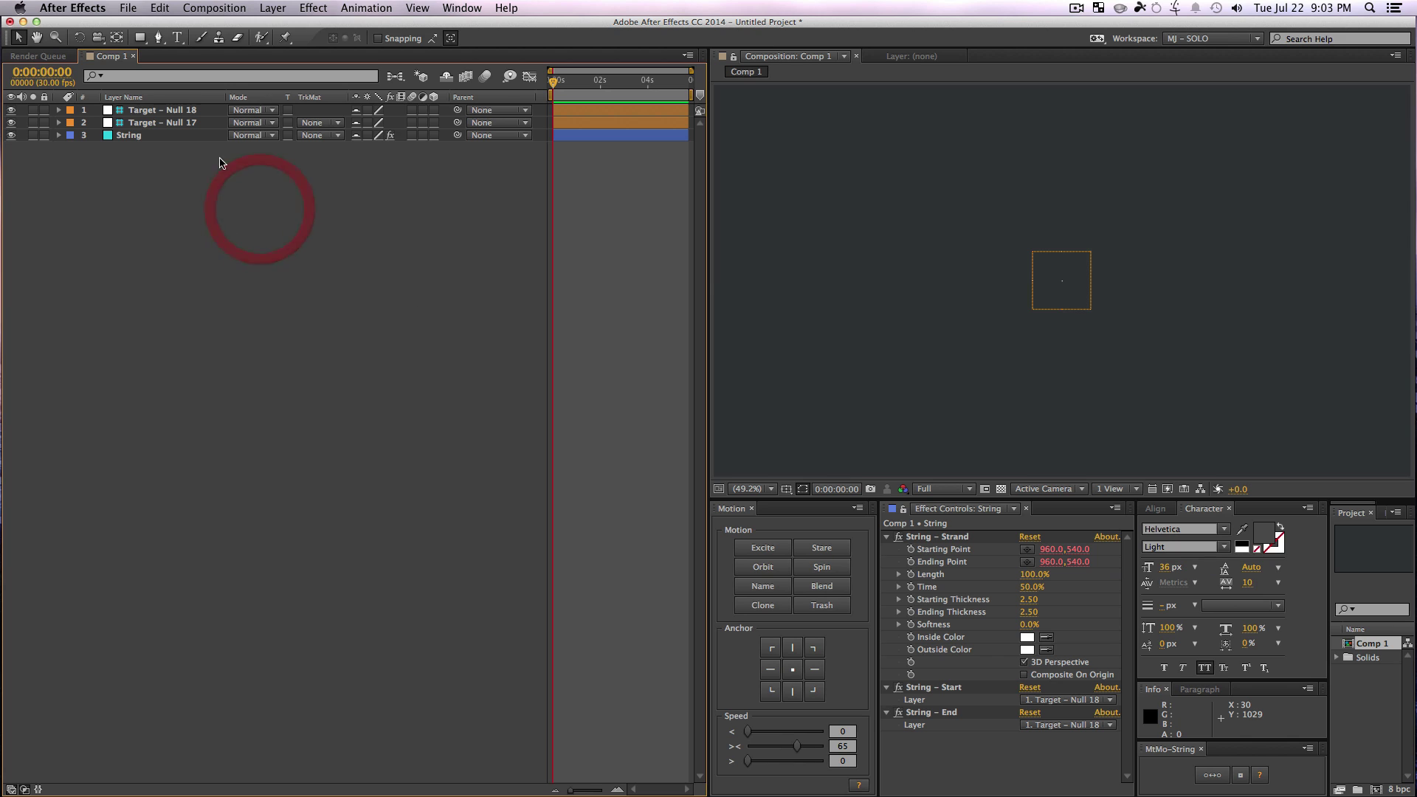
left_click(156, 136)
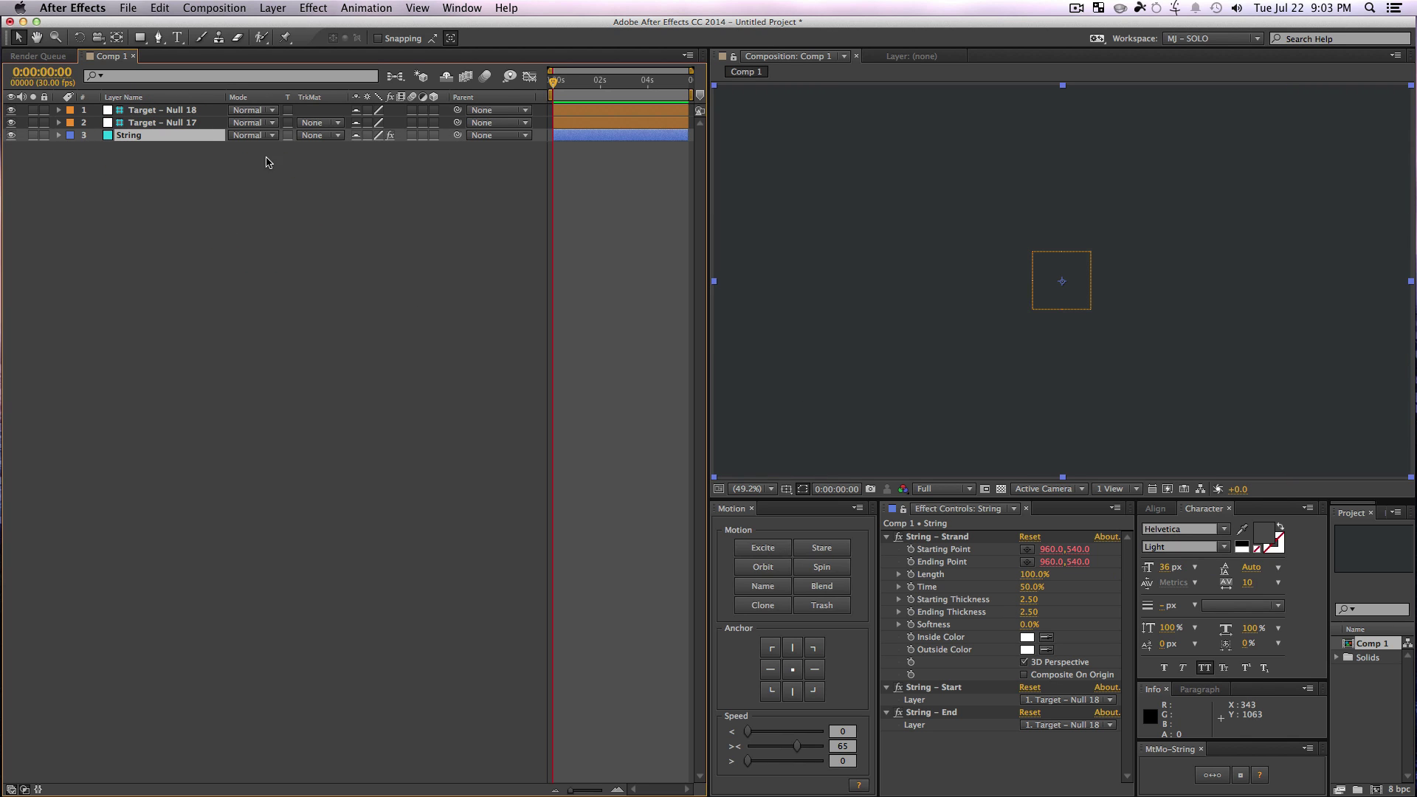
Step: Set the String's Start Layer to Target – Null 17 and drag the two nulls apart
left_click(1063, 698)
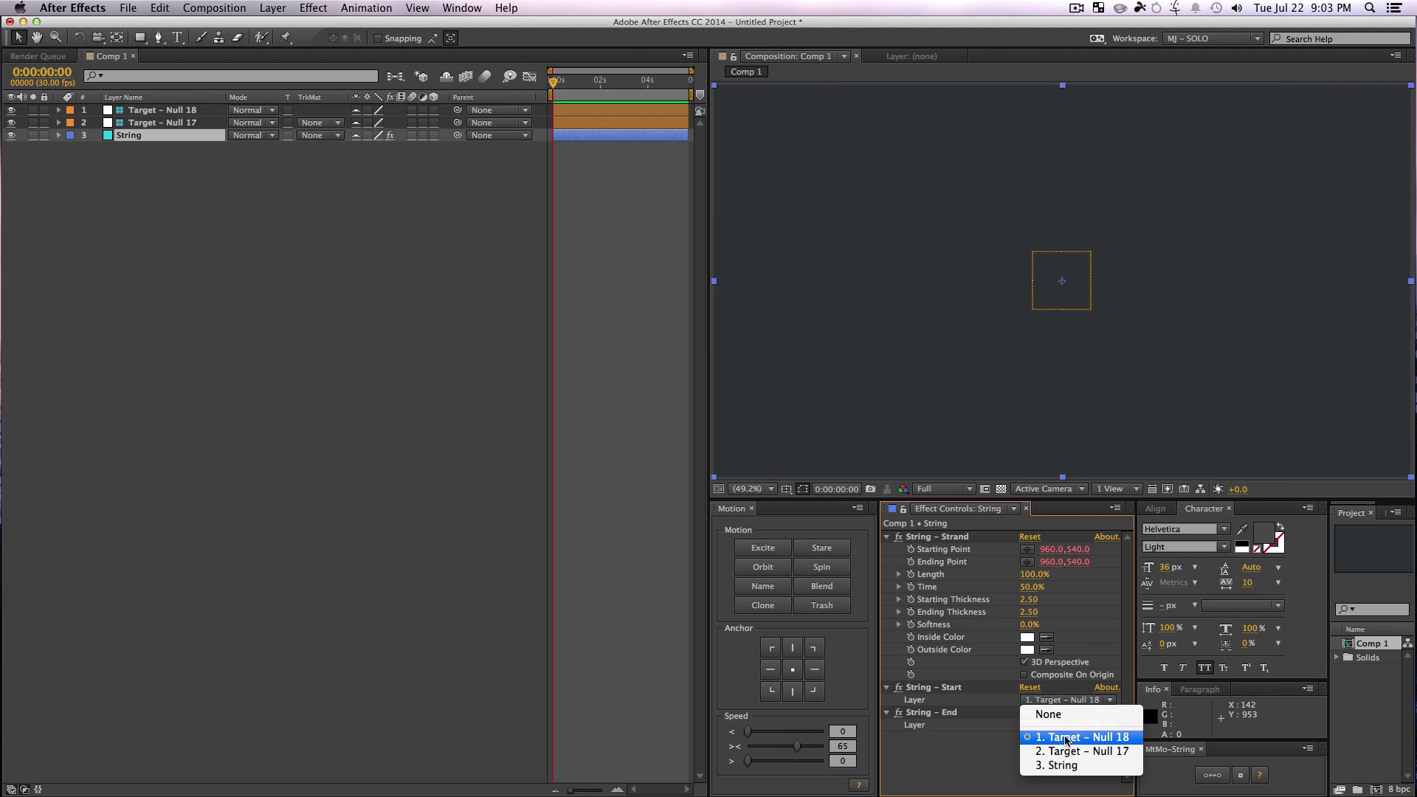
left_click(1068, 751)
left_click(109, 411)
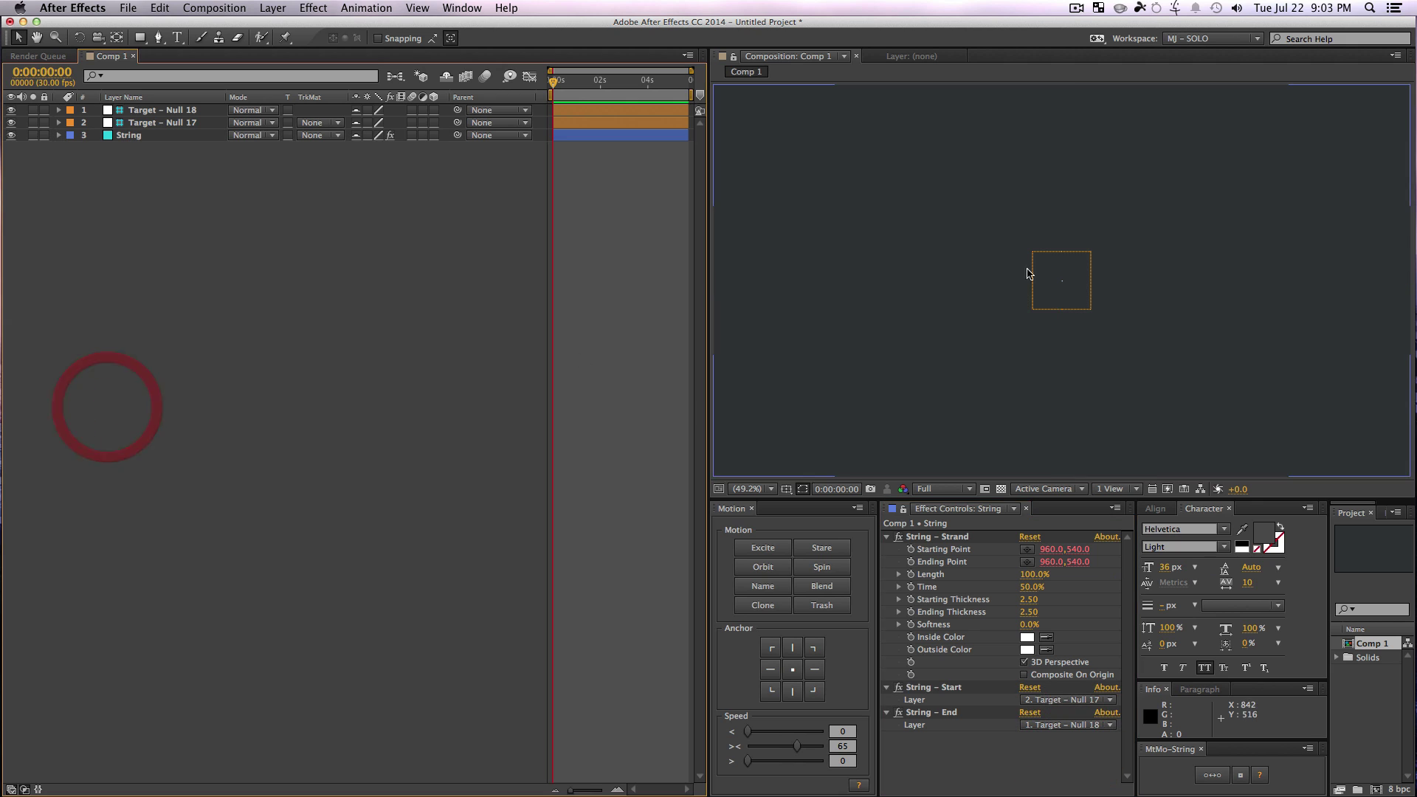
left_click_drag(1041, 275, 1240, 314)
left_click(298, 230)
left_click(137, 135)
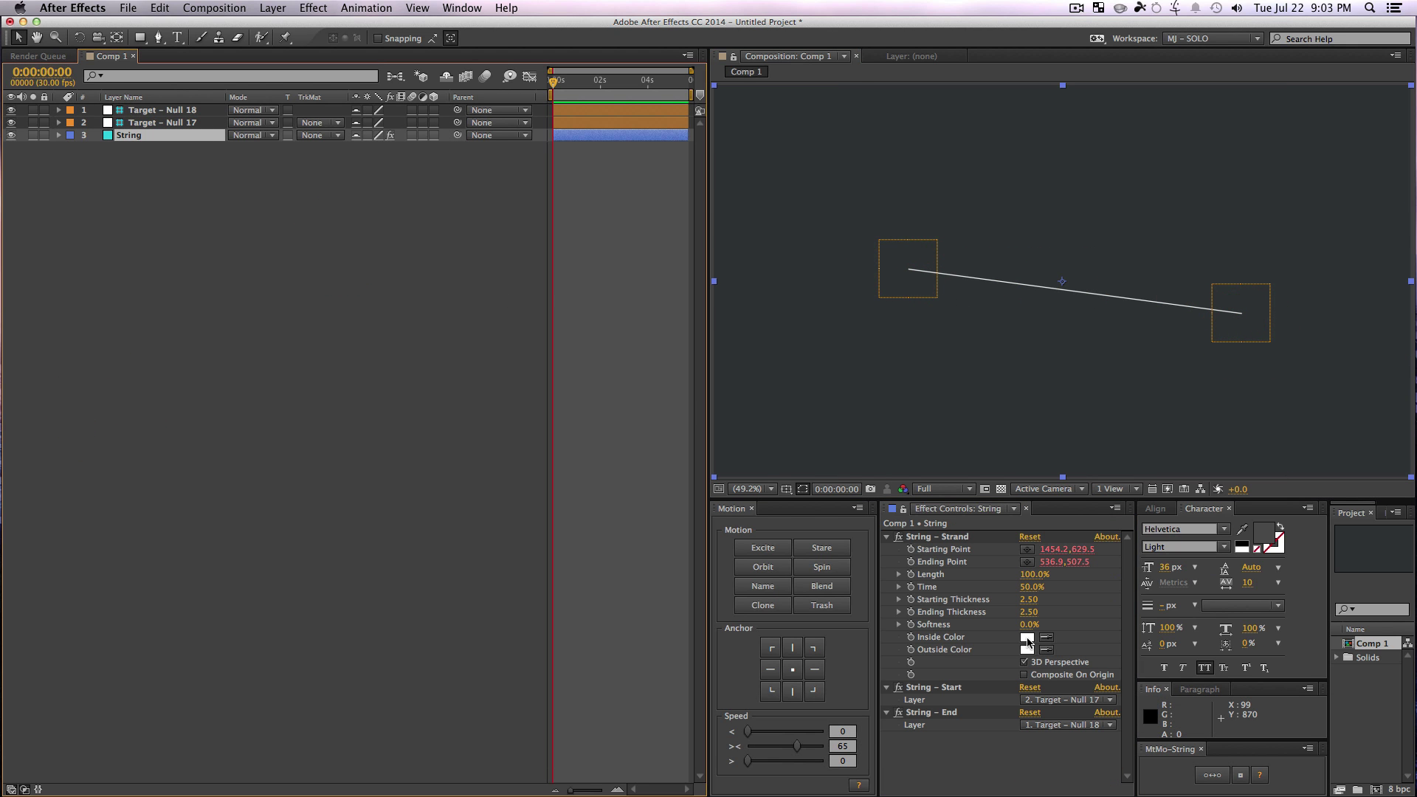
Step: Set the String's Starting and Ending Thickness to 20 and Softness to 100%, keeping Length at 100%
left_click_drag(1031, 603, 1072, 617)
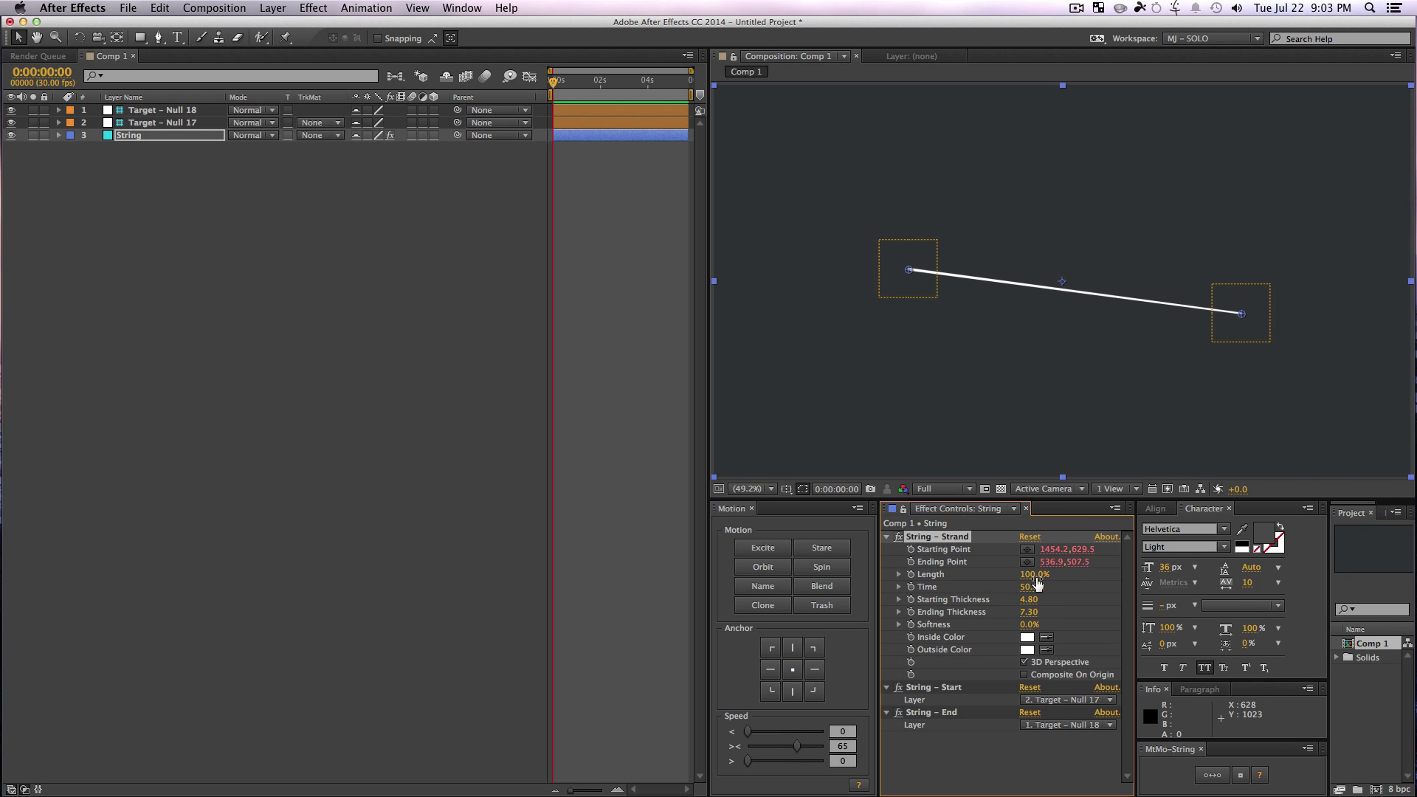
left_click_drag(1009, 574, 1054, 579)
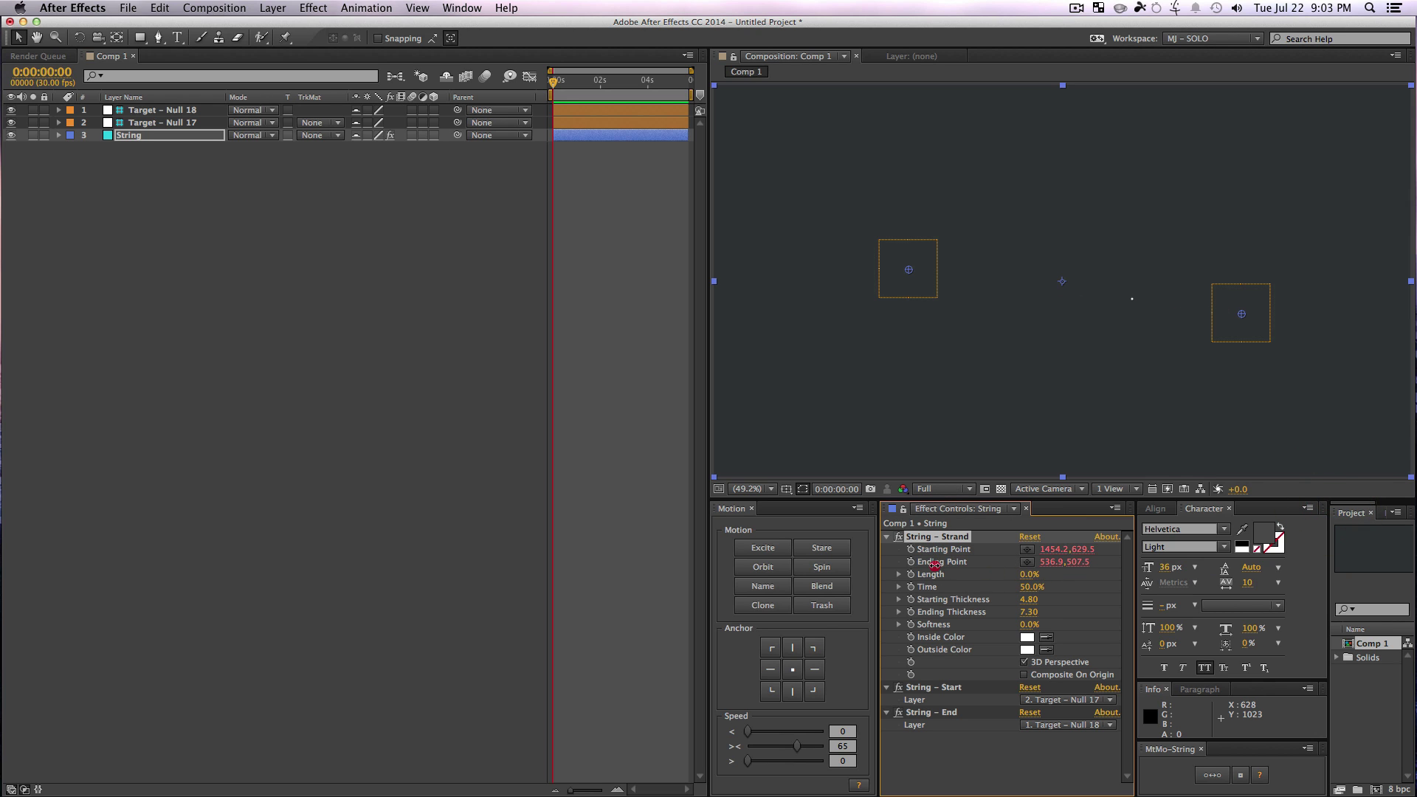
left_click_drag(935, 566, 1051, 572)
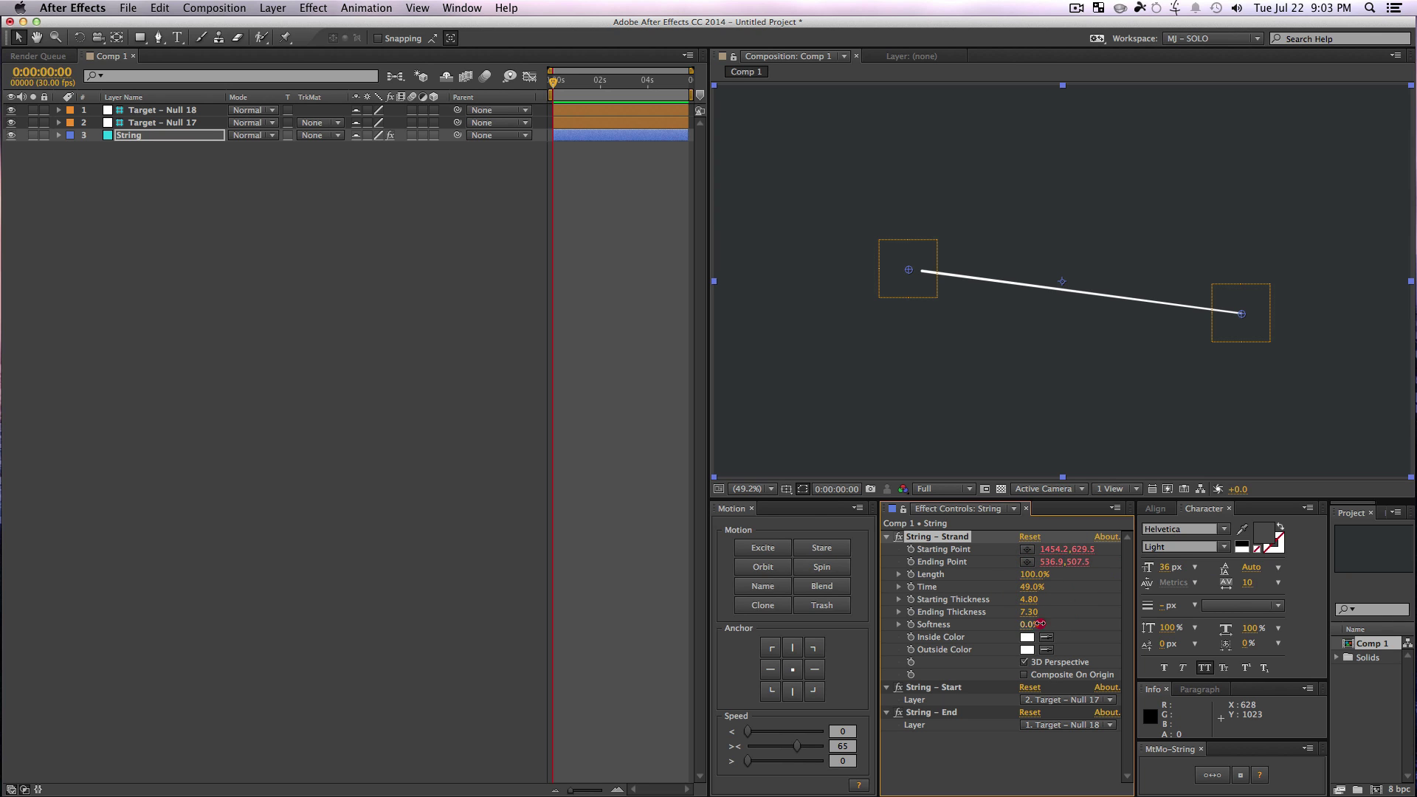
left_click_drag(1028, 599, 1122, 600)
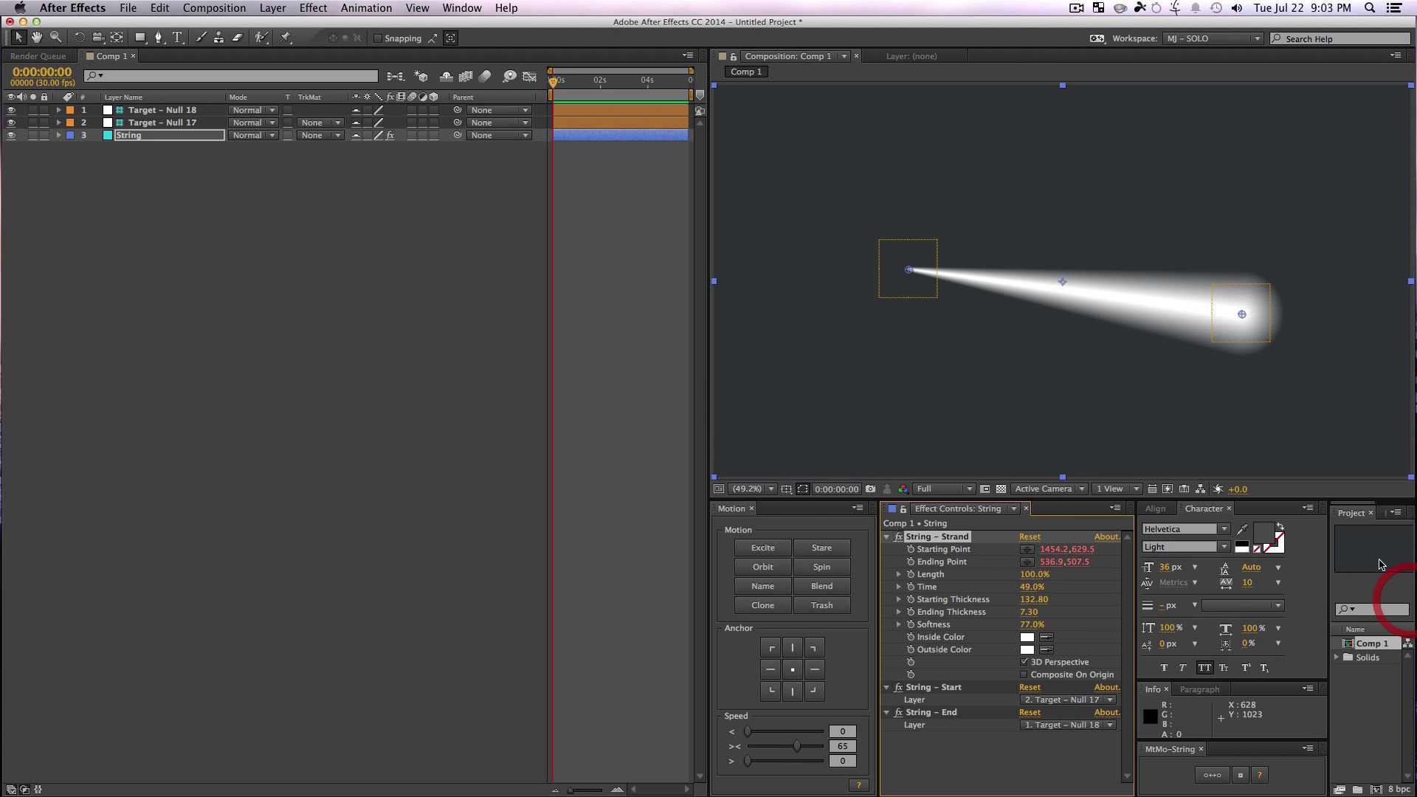
left_click(1033, 599)
type("20")
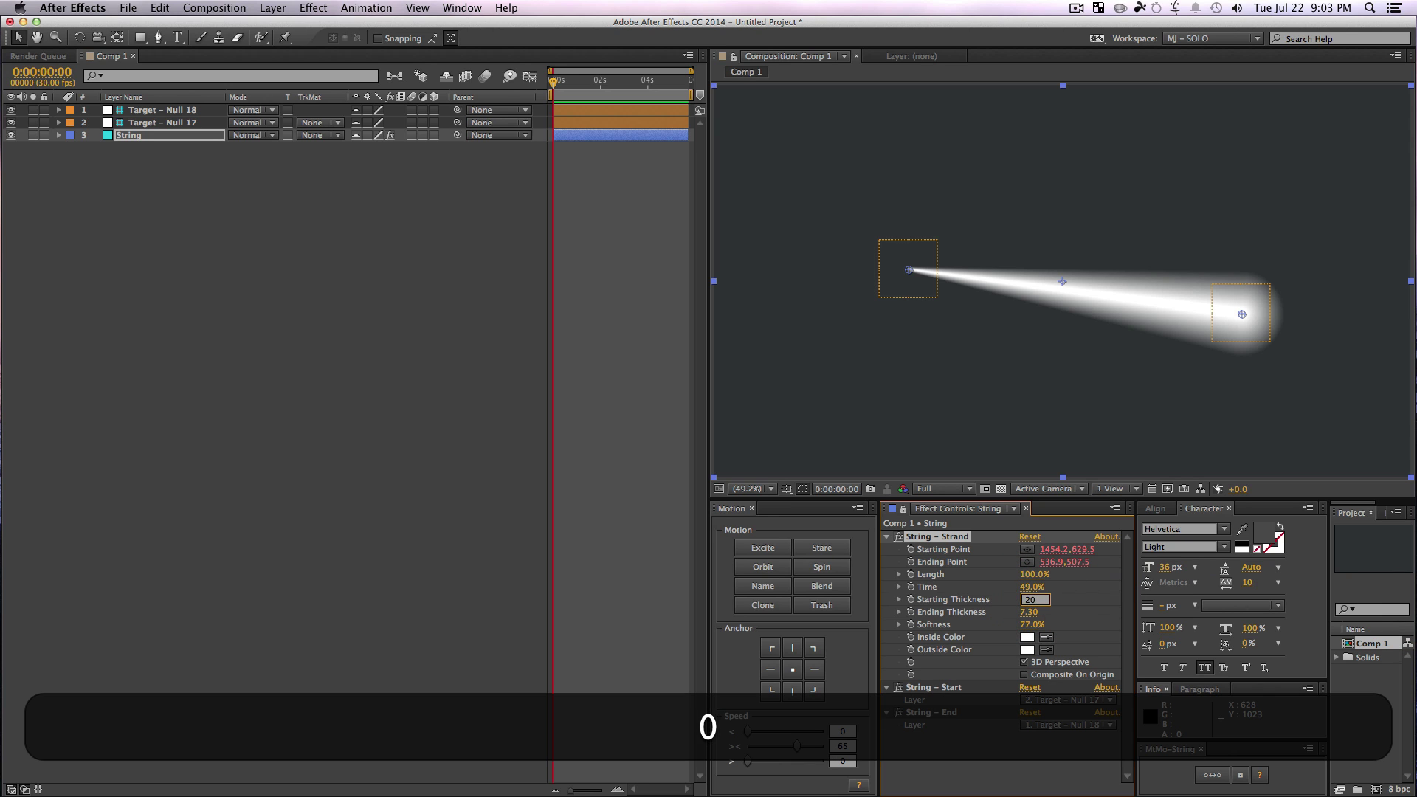
key("Tab")
type("20")
key("Tab")
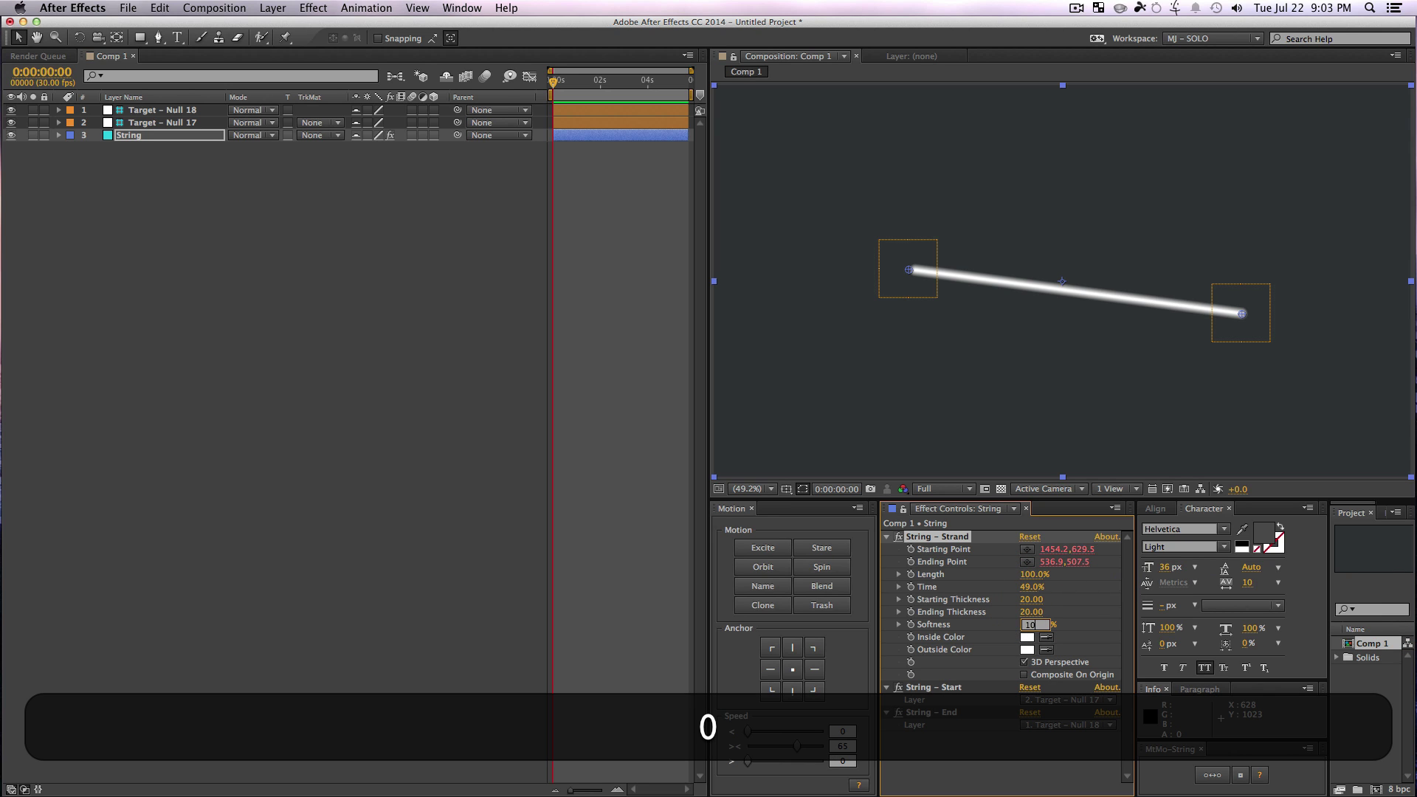
key("Return")
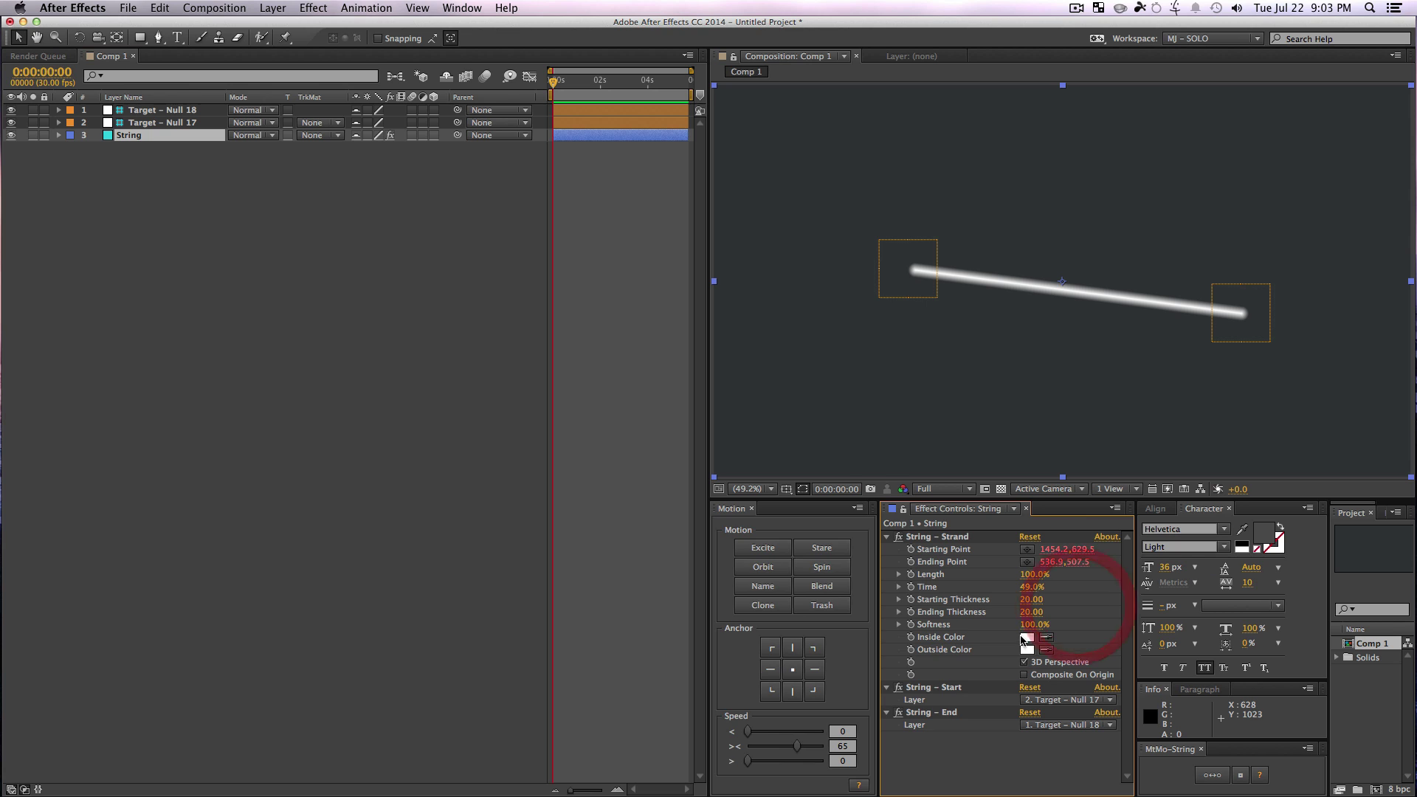
Step: Set the String's Inside Color to a saturated green
left_click(1026, 637)
left_click_drag(779, 633, 778, 664)
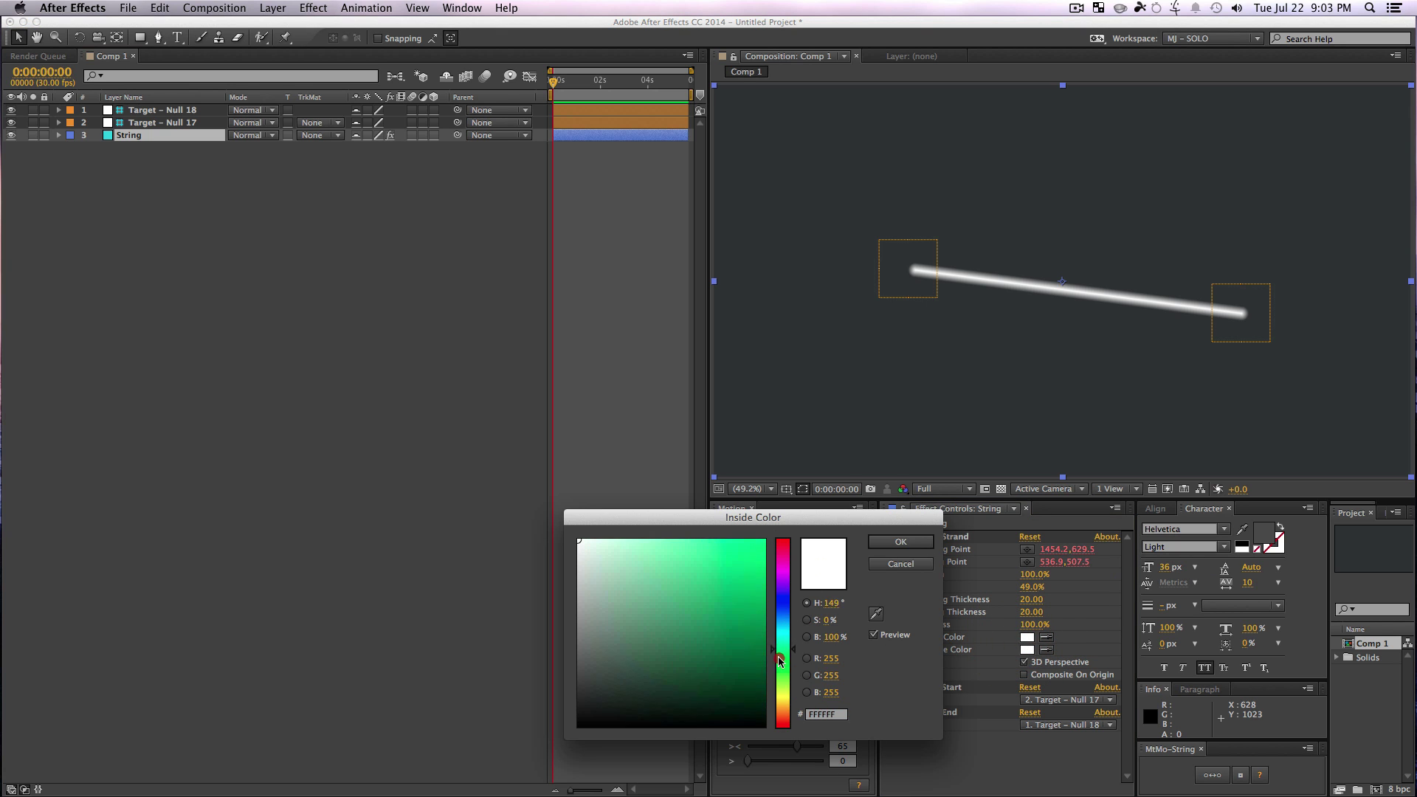
left_click(753, 550)
left_click(901, 541)
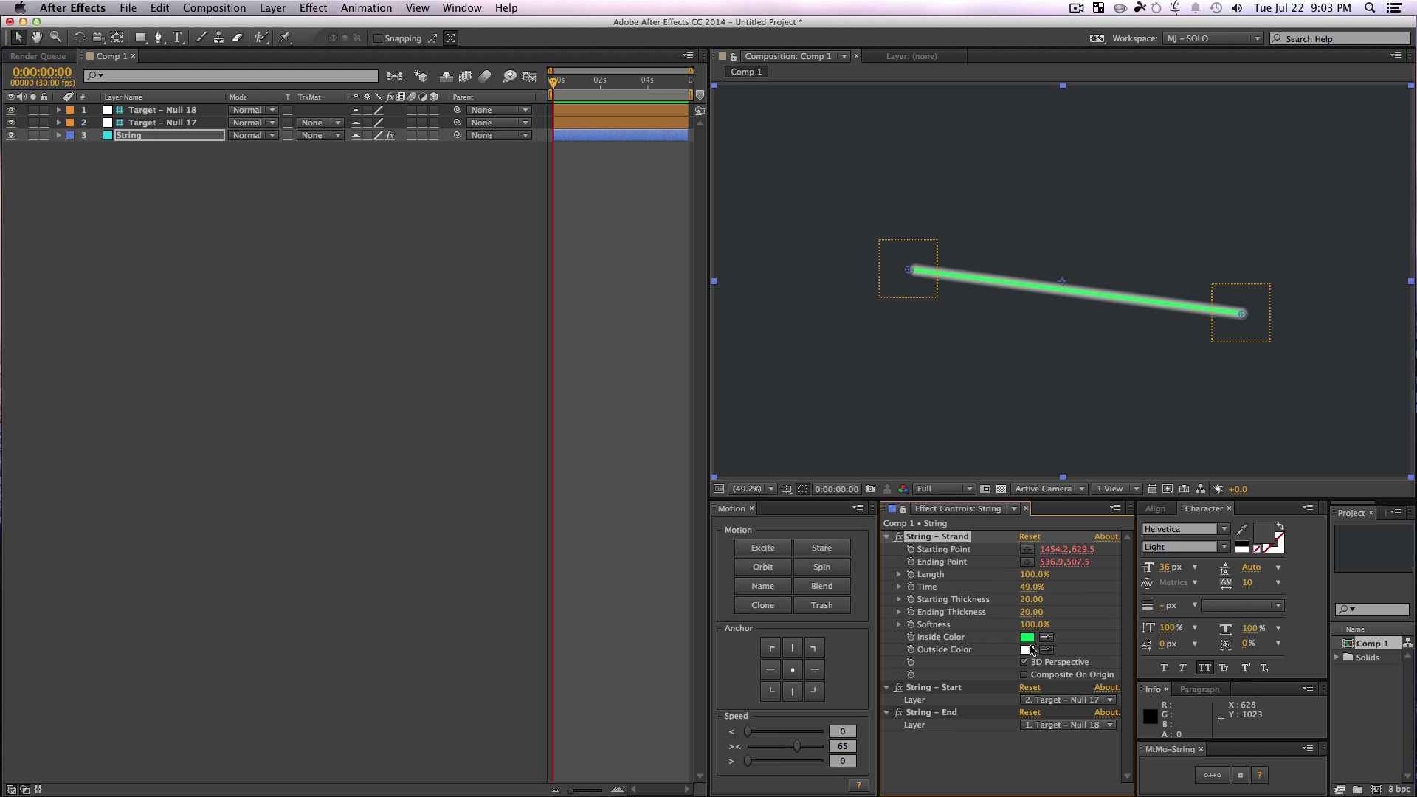
Step: Set the Outside Color to pale green (CDFF79) and move Target – Null 18 to shift the string
left_click(1027, 649)
left_click(782, 700)
left_click_drag(783, 703, 783, 683)
left_click(750, 543)
left_click(732, 564)
left_click_drag(714, 554, 679, 532)
left_click(899, 542)
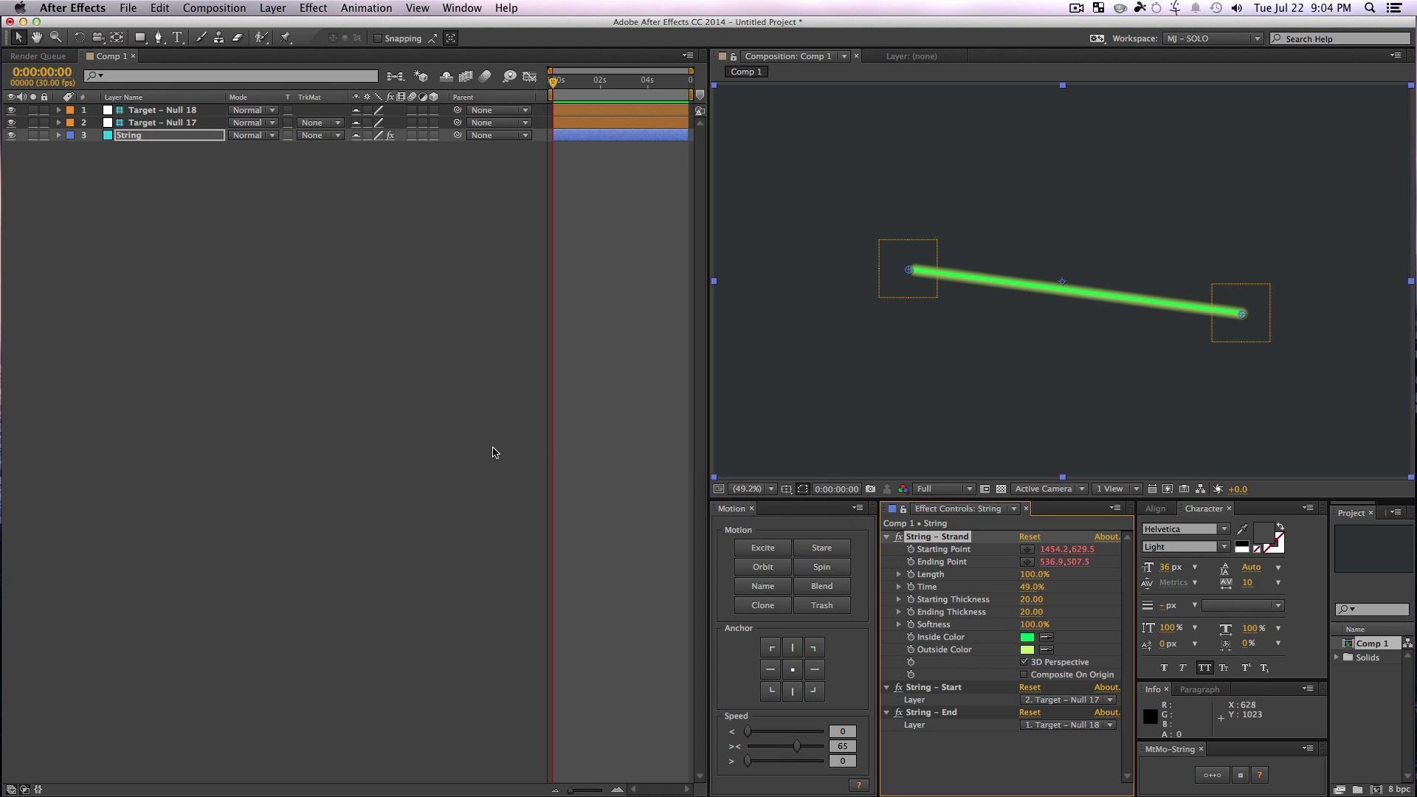
left_click(492, 446)
left_click_drag(910, 270, 1033, 353)
Step: Add Target – Nulls 19 and 20 and duplicate the String as String 2
left_click(111, 186)
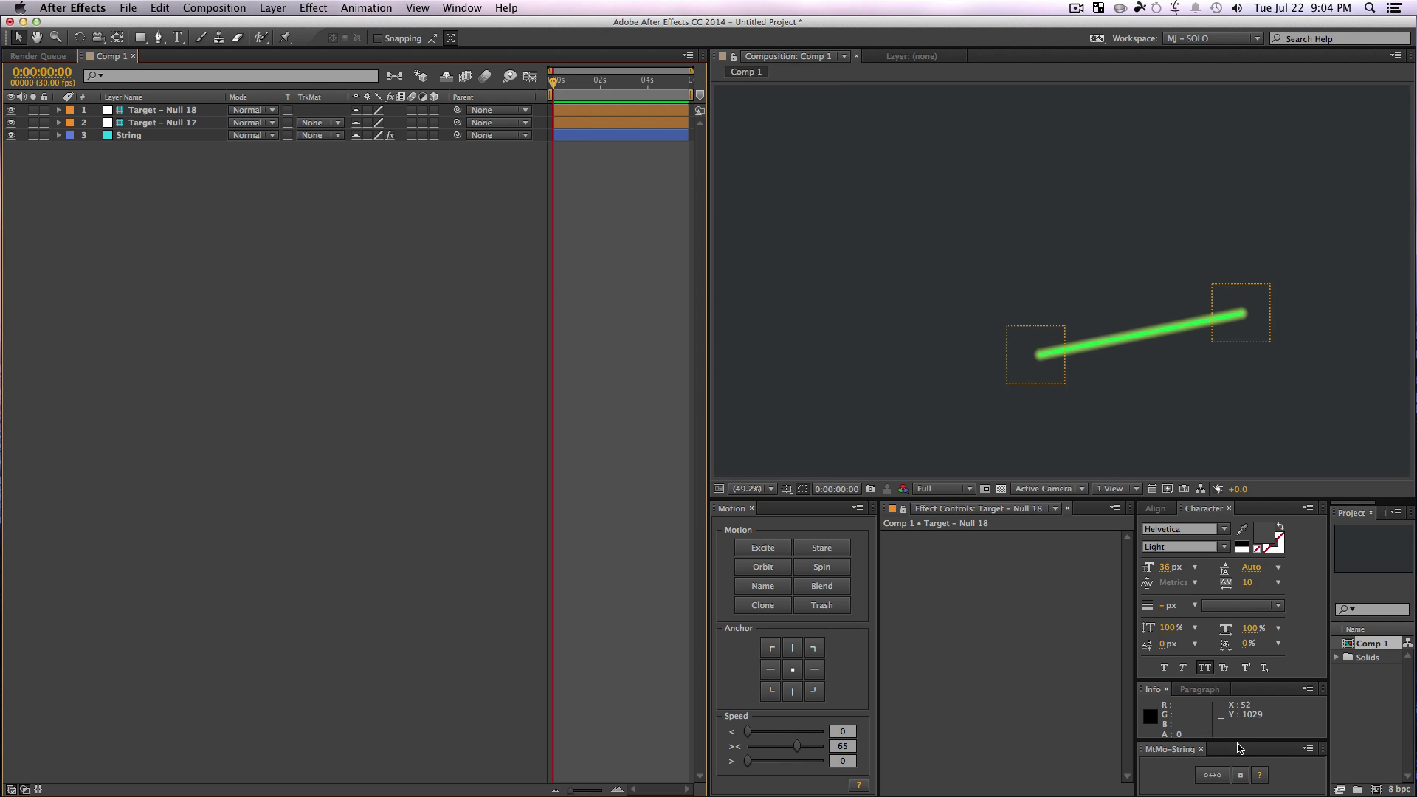
left_click(1241, 773)
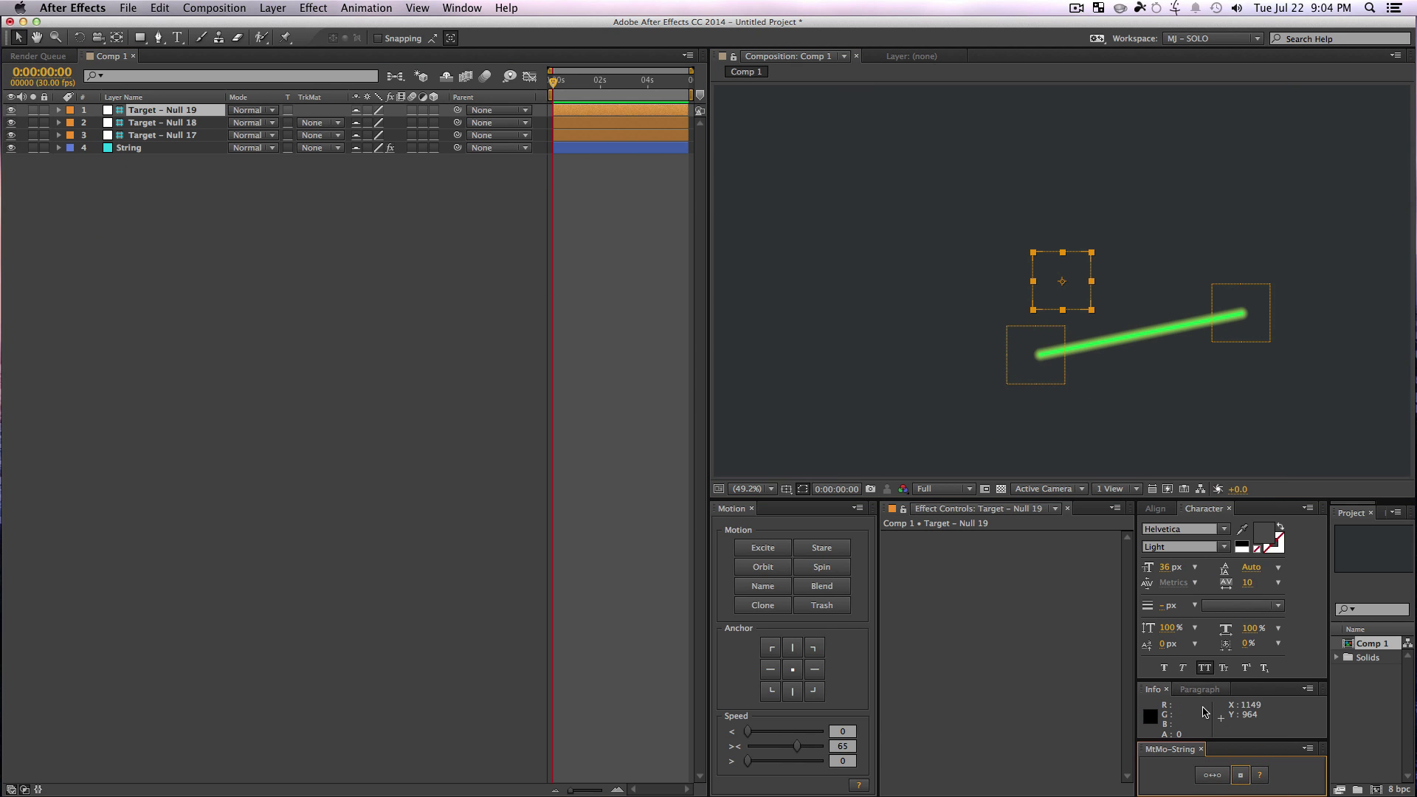
left_click(1241, 775)
left_click(251, 317)
left_click(161, 161)
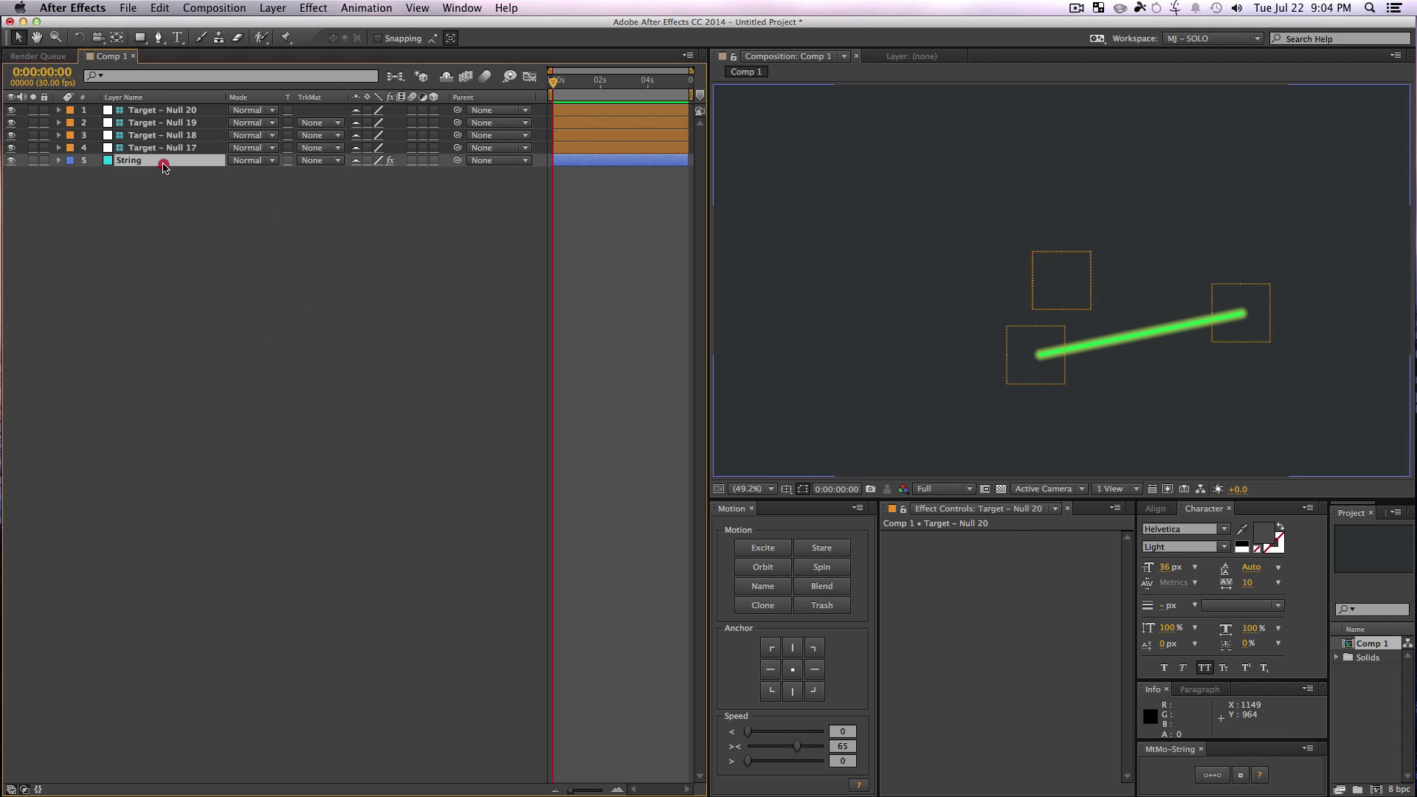
key("super+d")
Step: Give String 2 a purple-blue inside color and a magenta outside color
left_click(1026, 637)
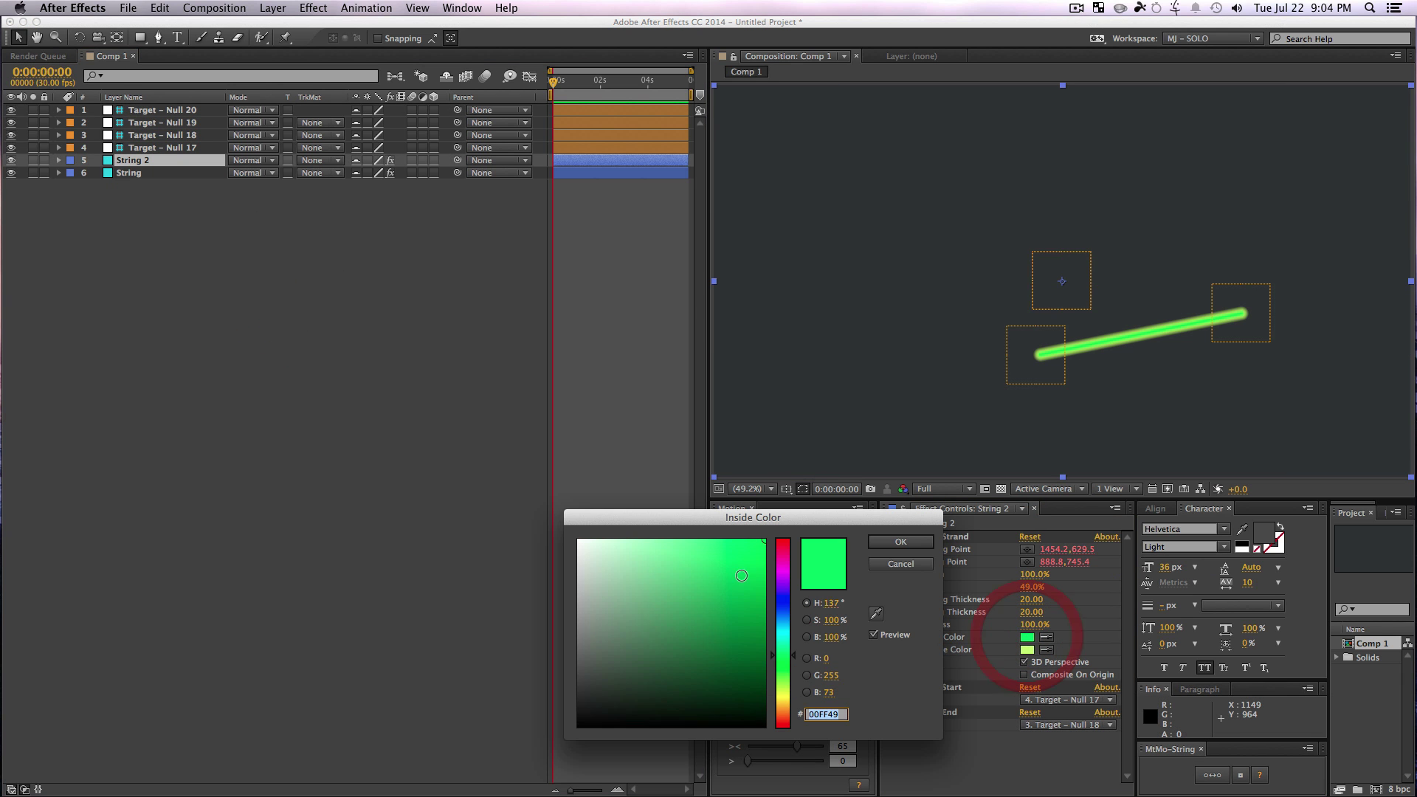
mouse_move(778, 590)
left_mouse_down()
mouse_move(779, 632)
mouse_move(779, 612)
left_mouse_up()
left_click(886, 543)
left_click(1027, 650)
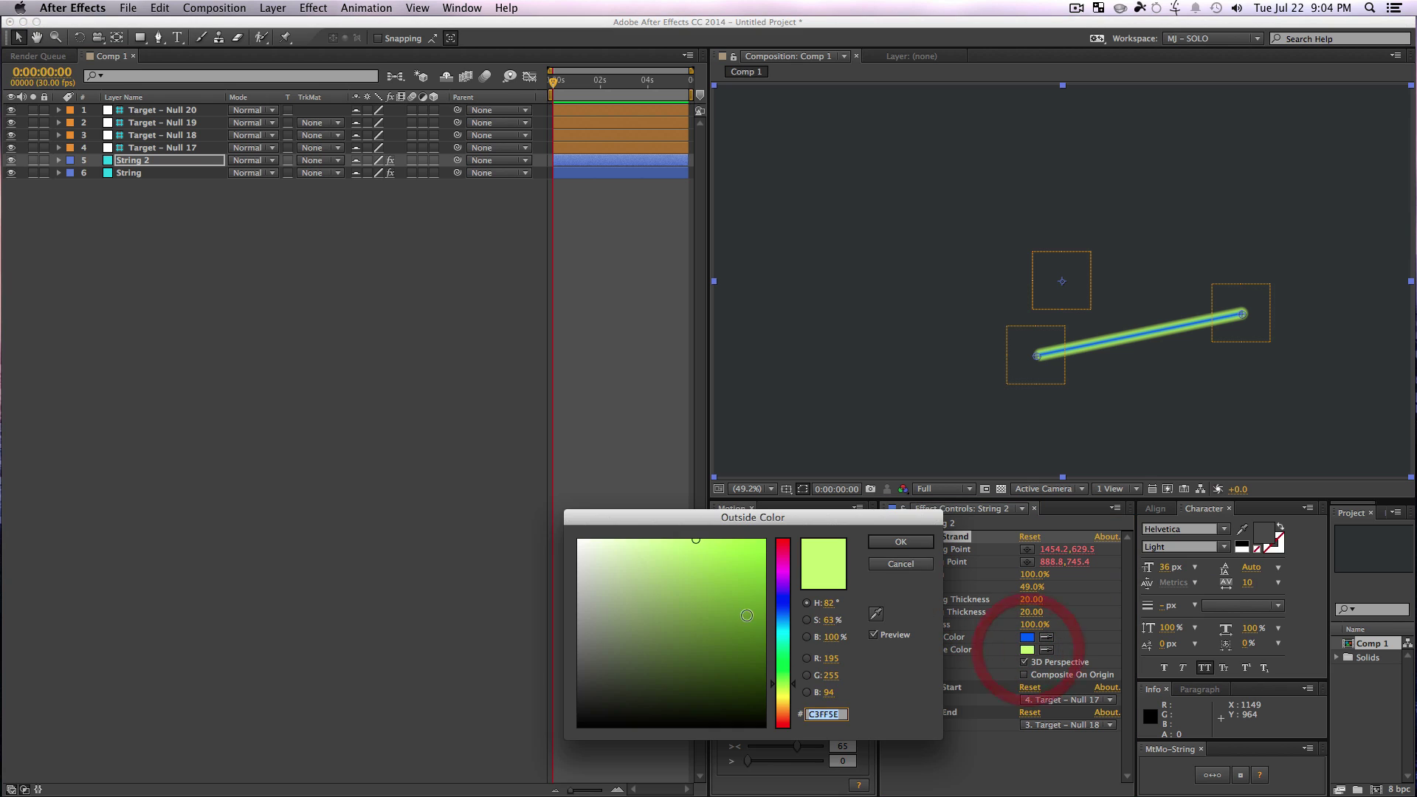
left_click_drag(788, 631, 782, 553)
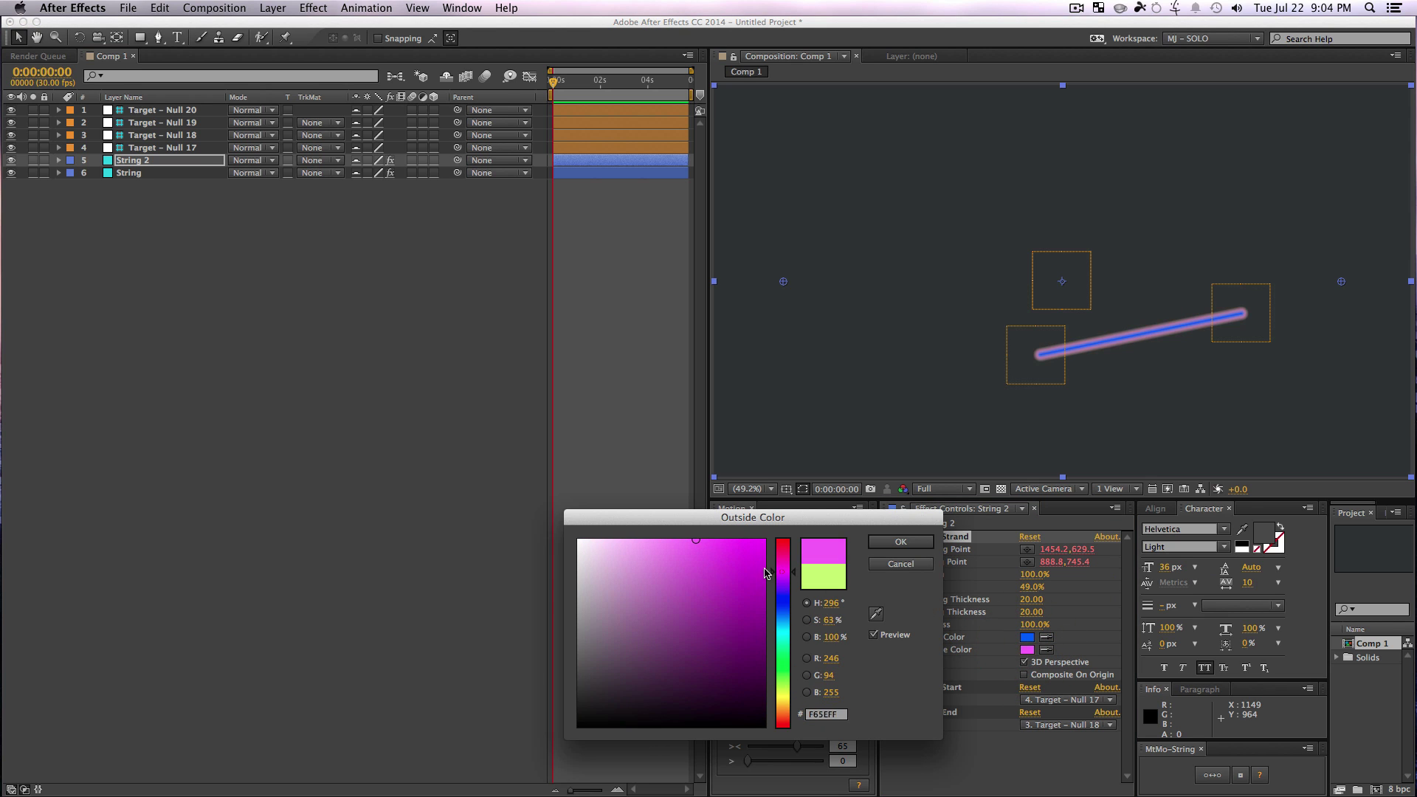
left_click(894, 542)
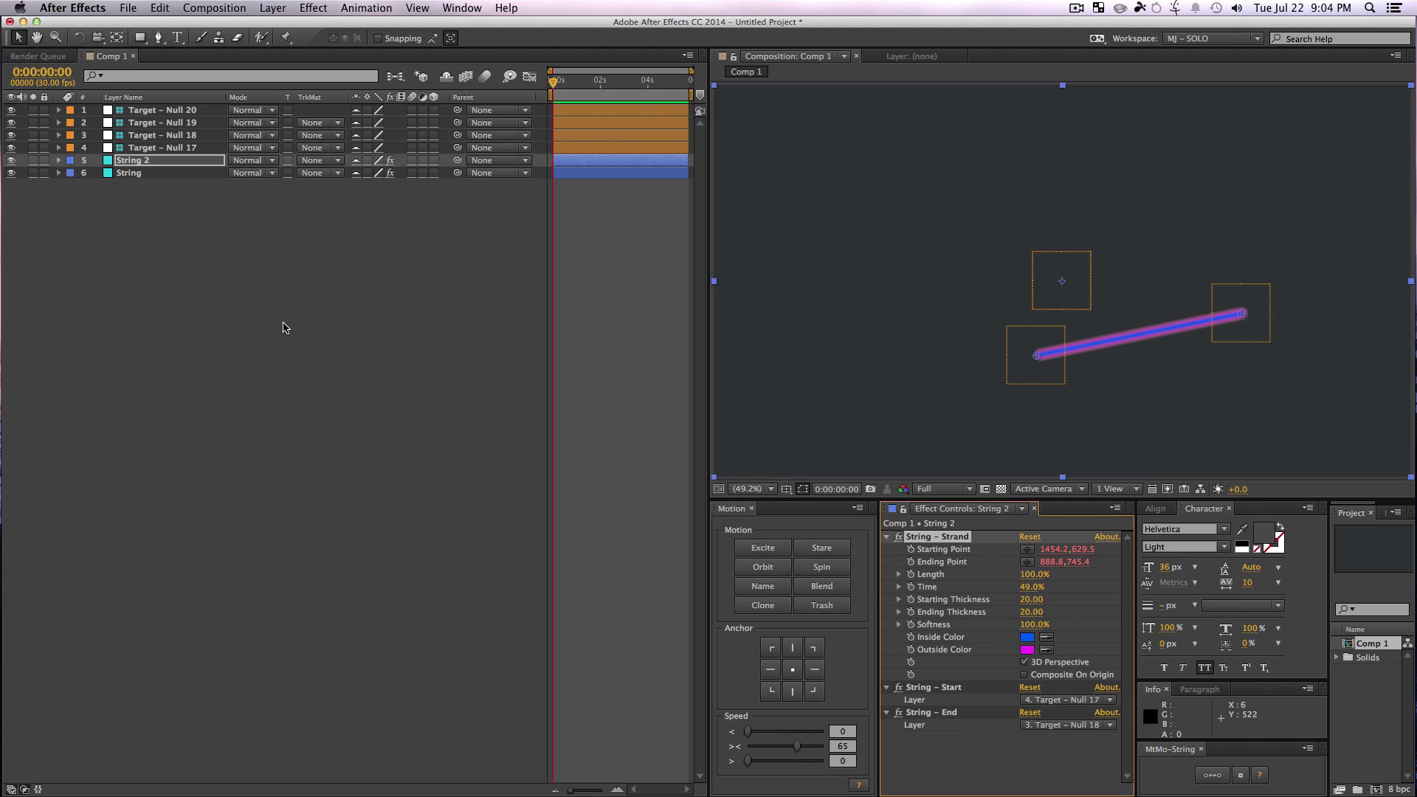
Step: Start String 2 at Target – Null 20, move that null left, and reselect String 2
left_click(1054, 702)
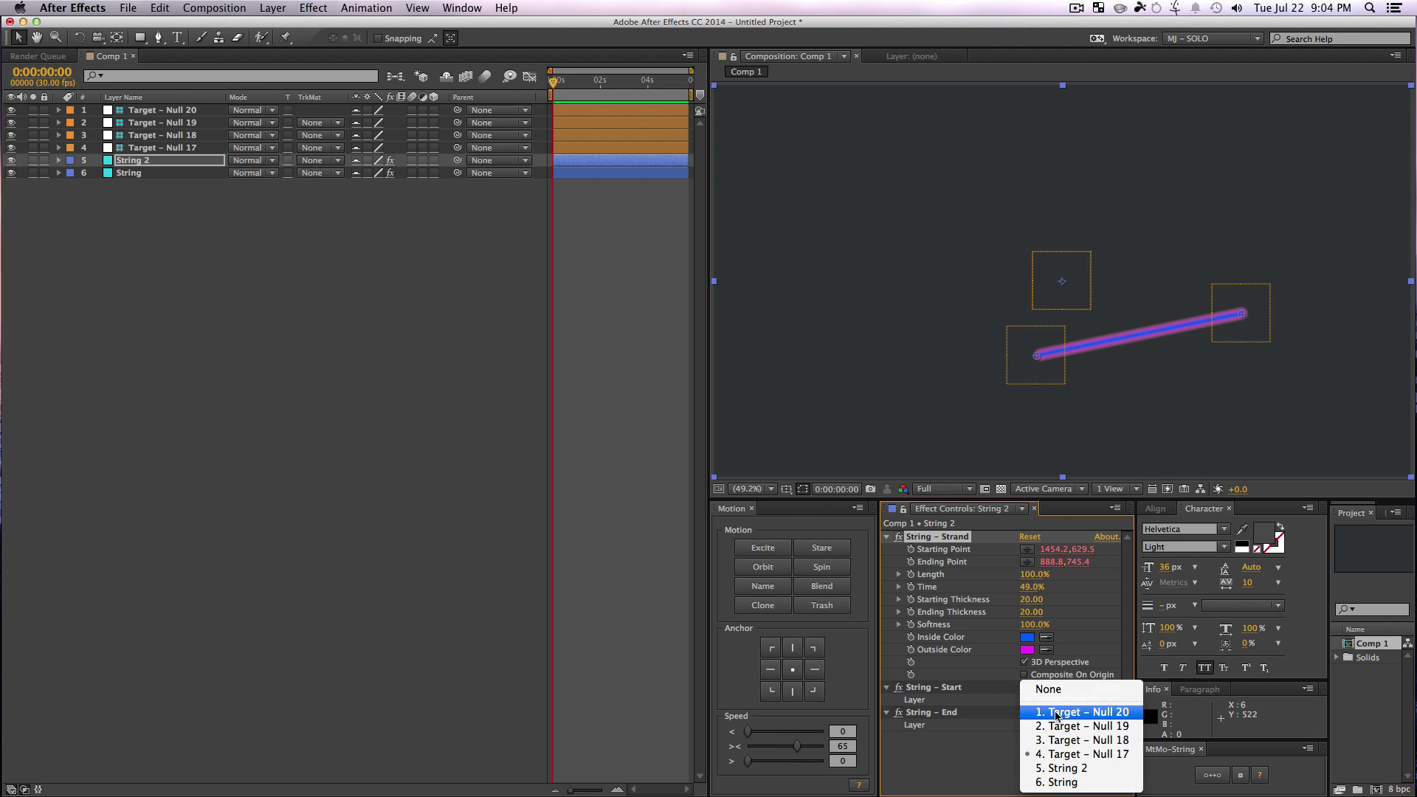
left_click(1056, 713)
left_click(322, 475)
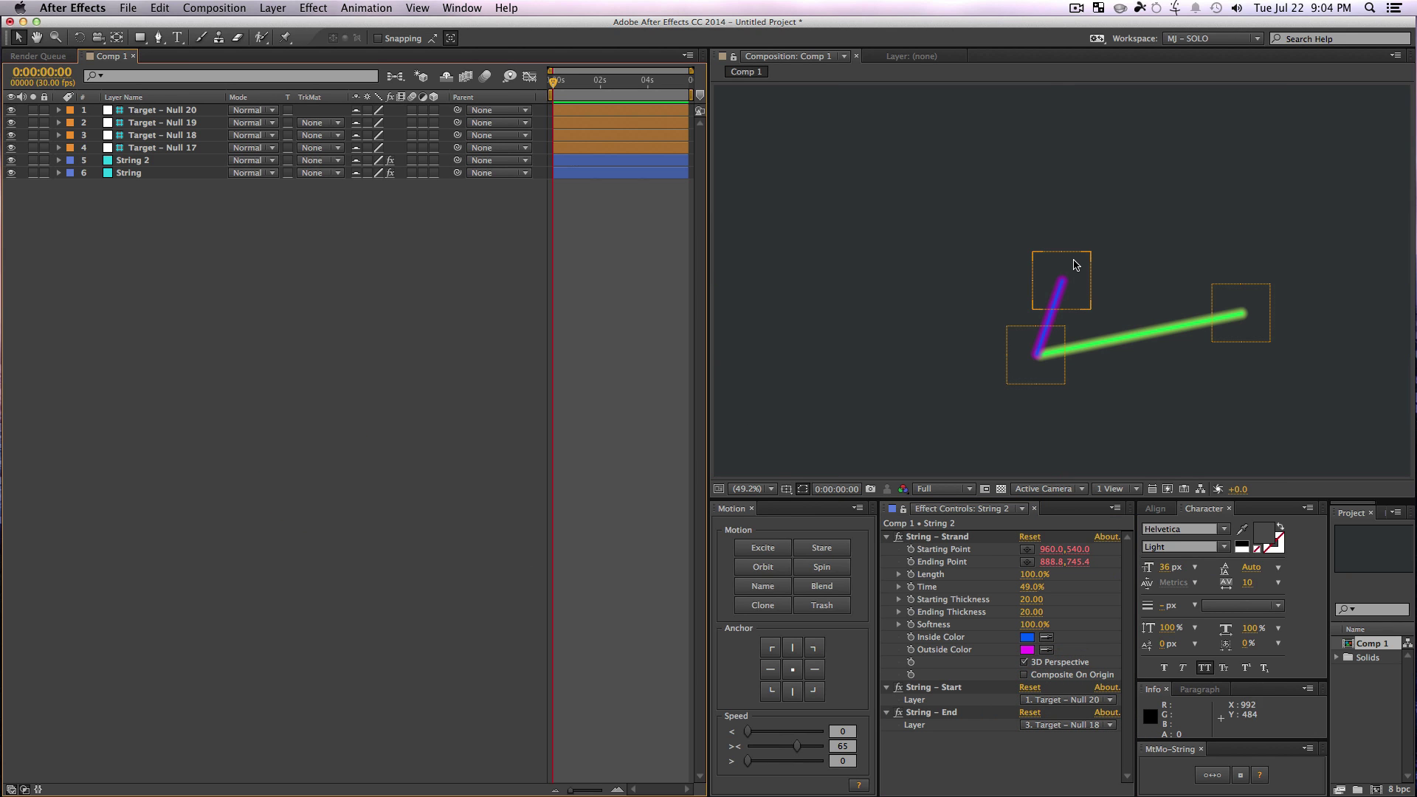
left_click_drag(1076, 267, 985, 273)
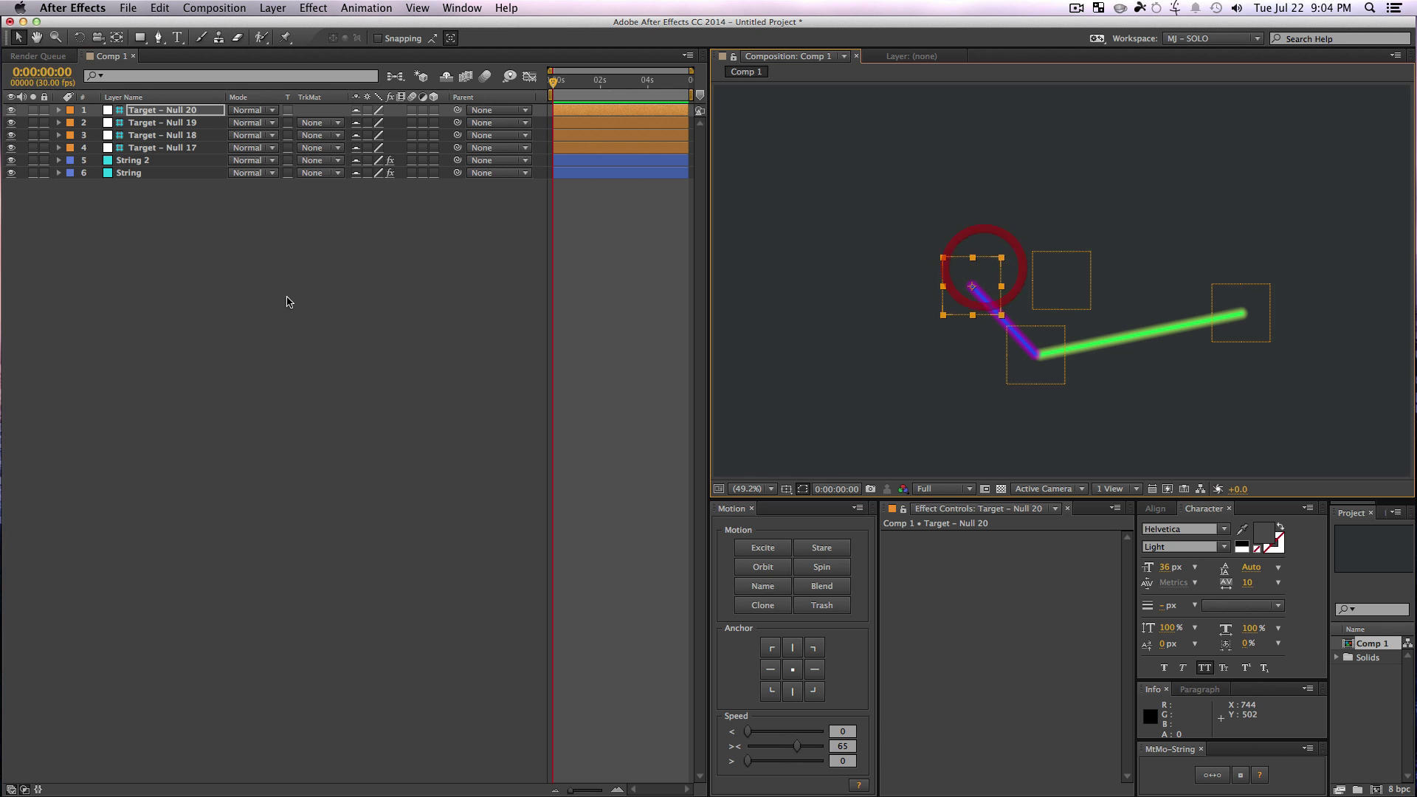
left_click(285, 295)
left_click(127, 164)
Step: Duplicate String 2 as String 3 and give it a red inside color
key("super+d")
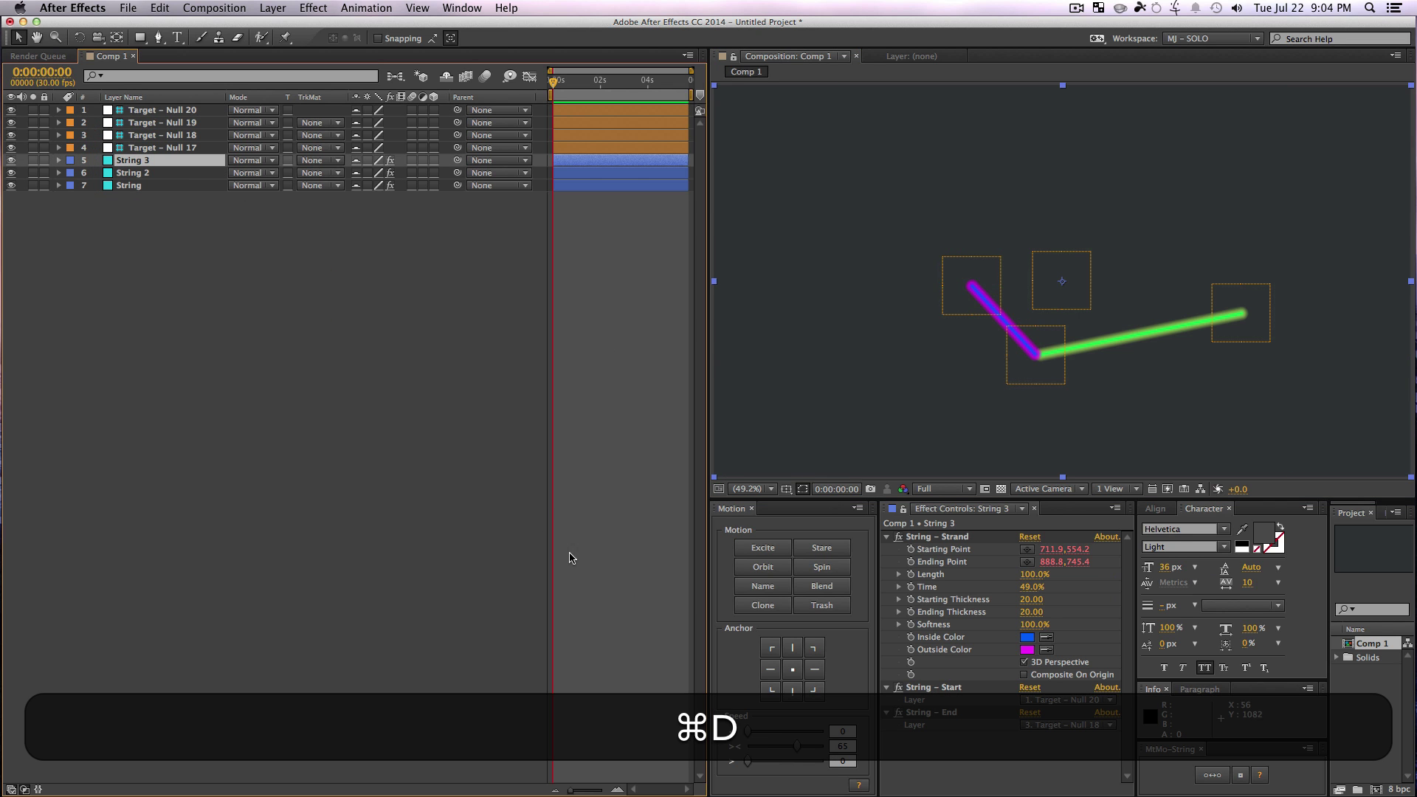
left_click(1027, 637)
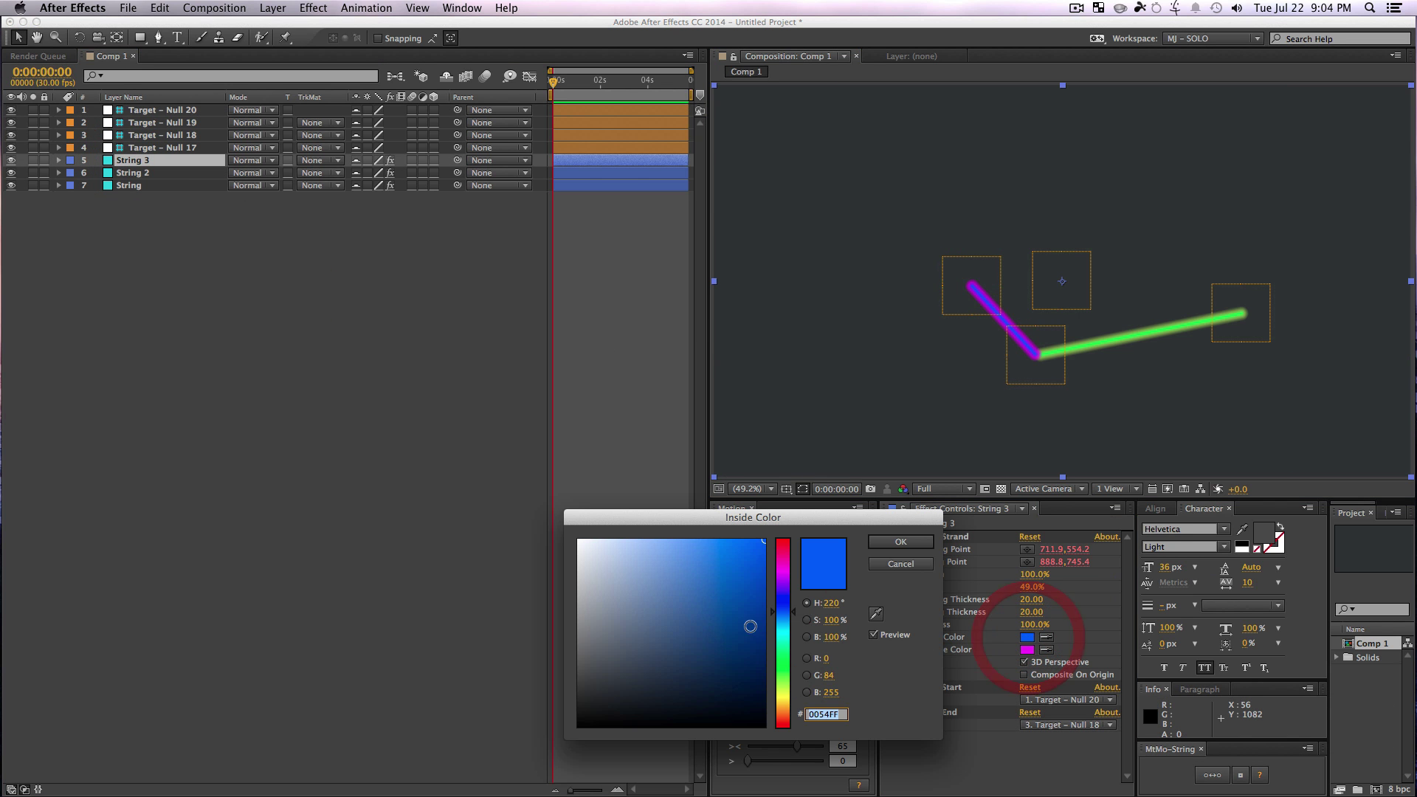
left_click_drag(775, 680, 779, 701)
mouse_move(753, 611)
left_mouse_down()
mouse_move(749, 549)
mouse_move(786, 509)
left_mouse_up()
left_click(880, 544)
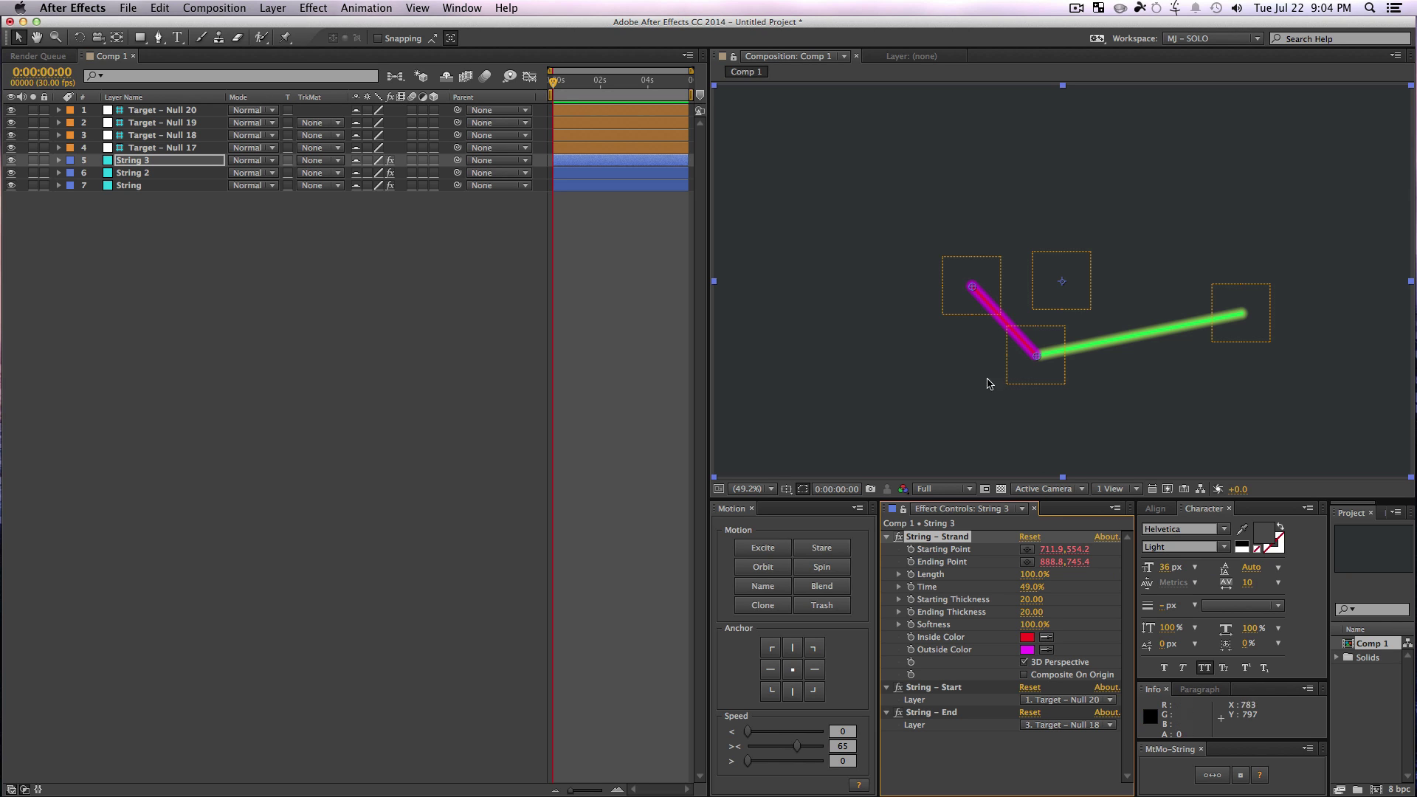
Step: End String 3 at Target – Null 20, trying Nulls 19, 18 and 17 as its start
left_click(127, 325)
left_click(1044, 380)
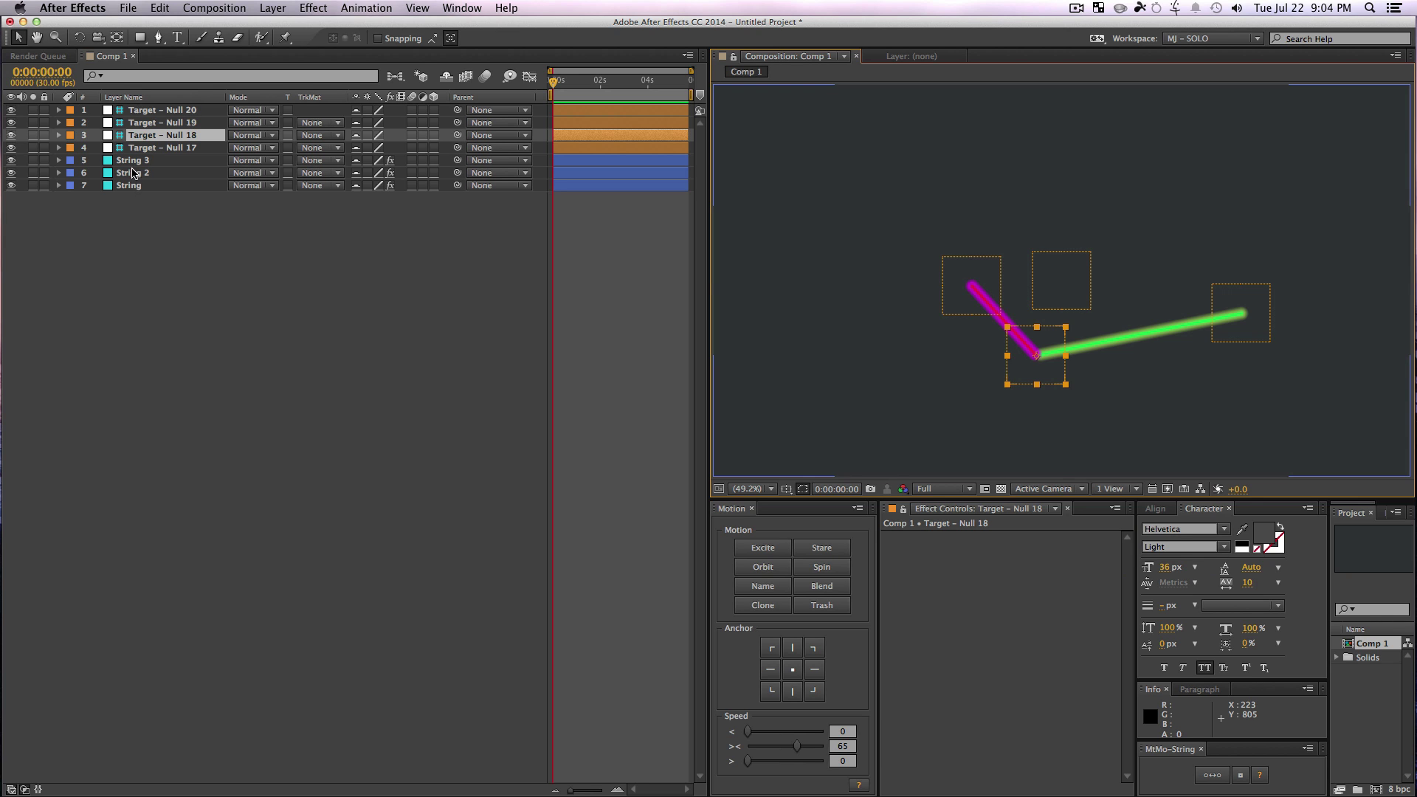
left_click(133, 161)
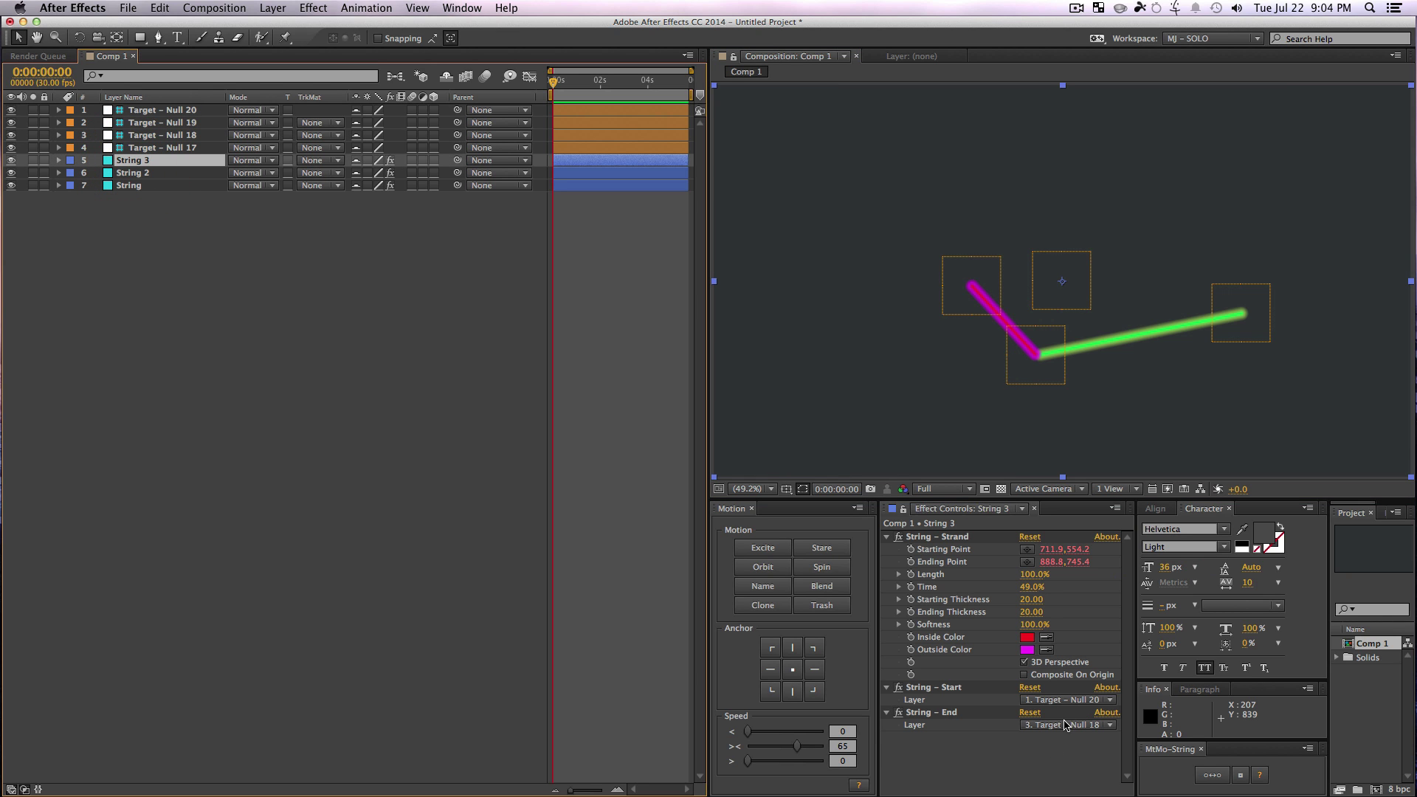
left_click(1066, 727)
left_click(1059, 698)
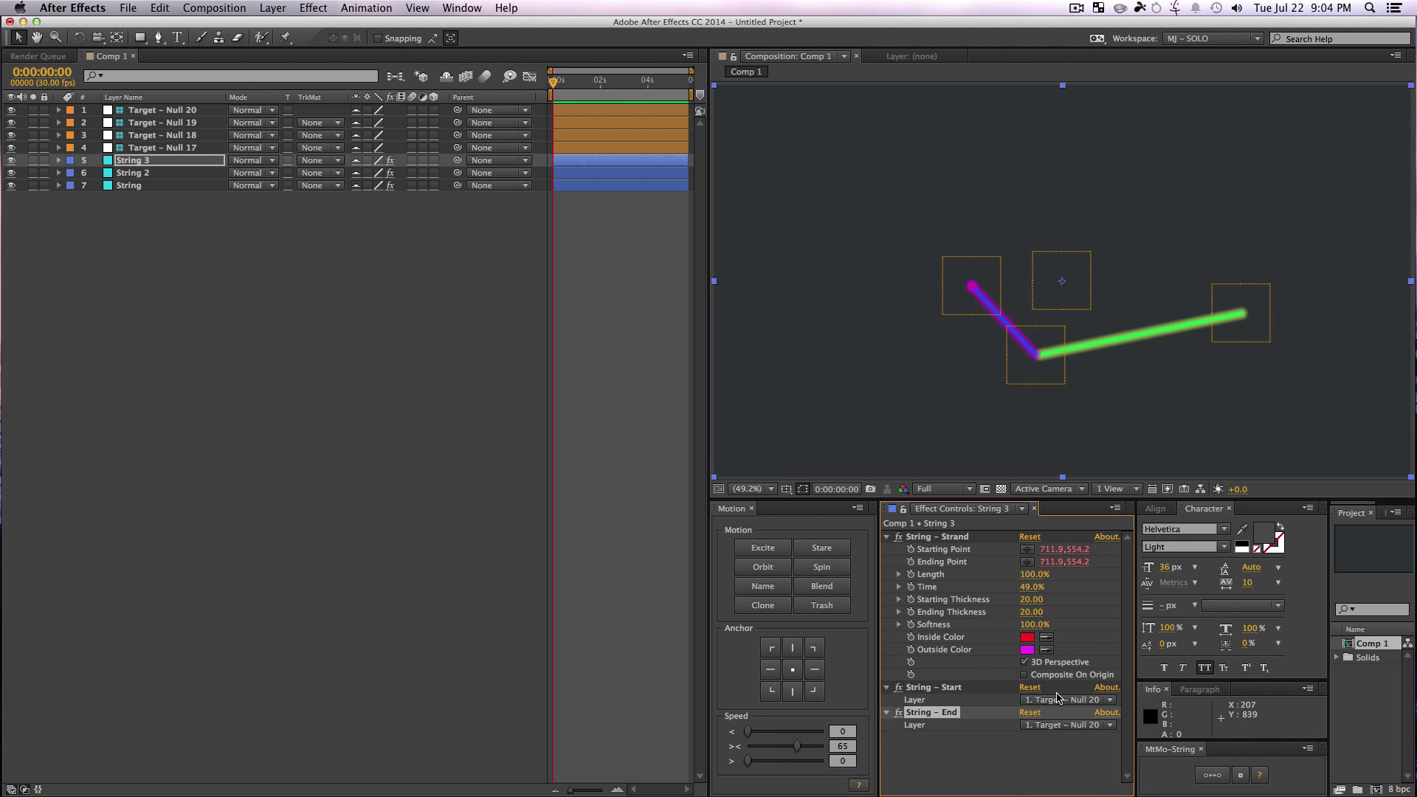
left_click(1074, 702)
left_click(1079, 716)
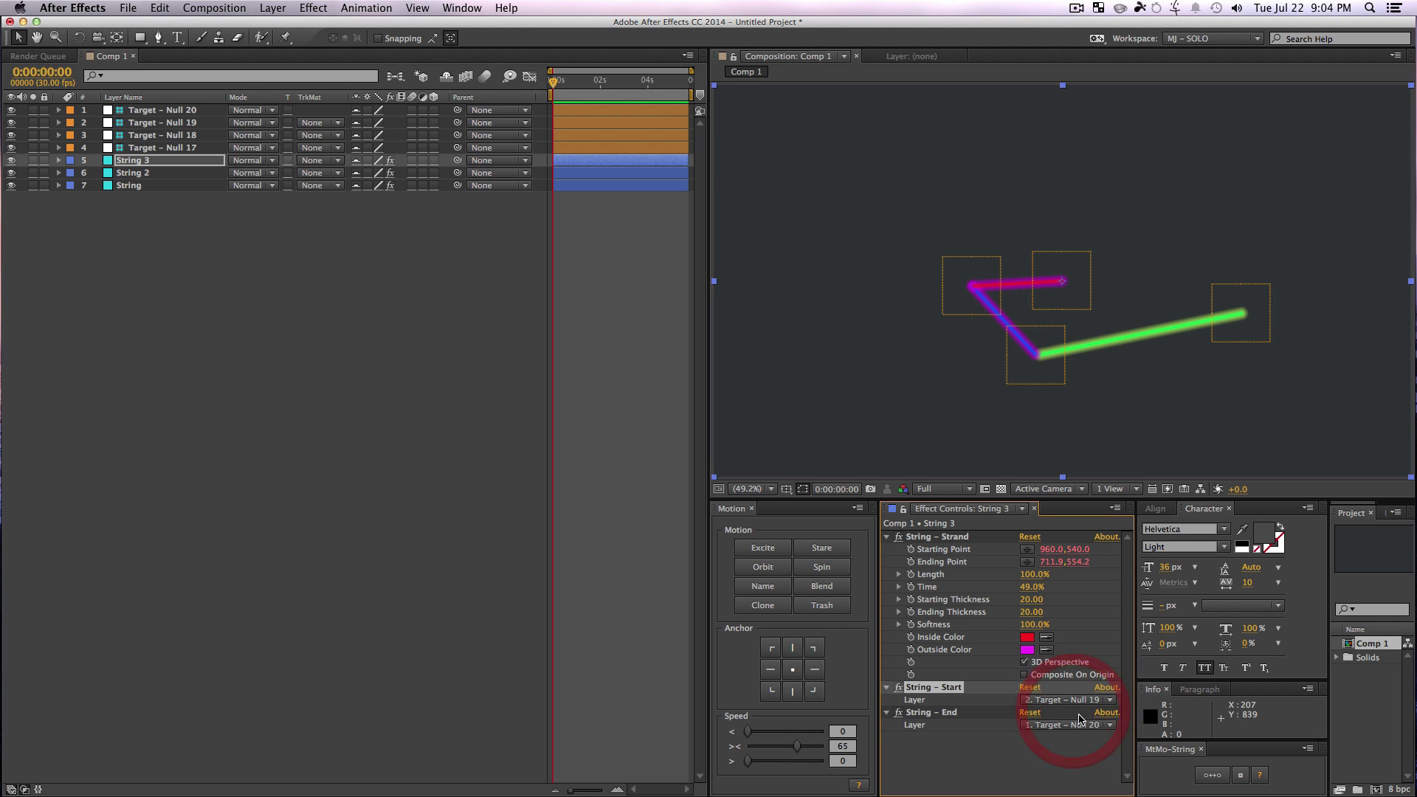
left_click(1068, 702)
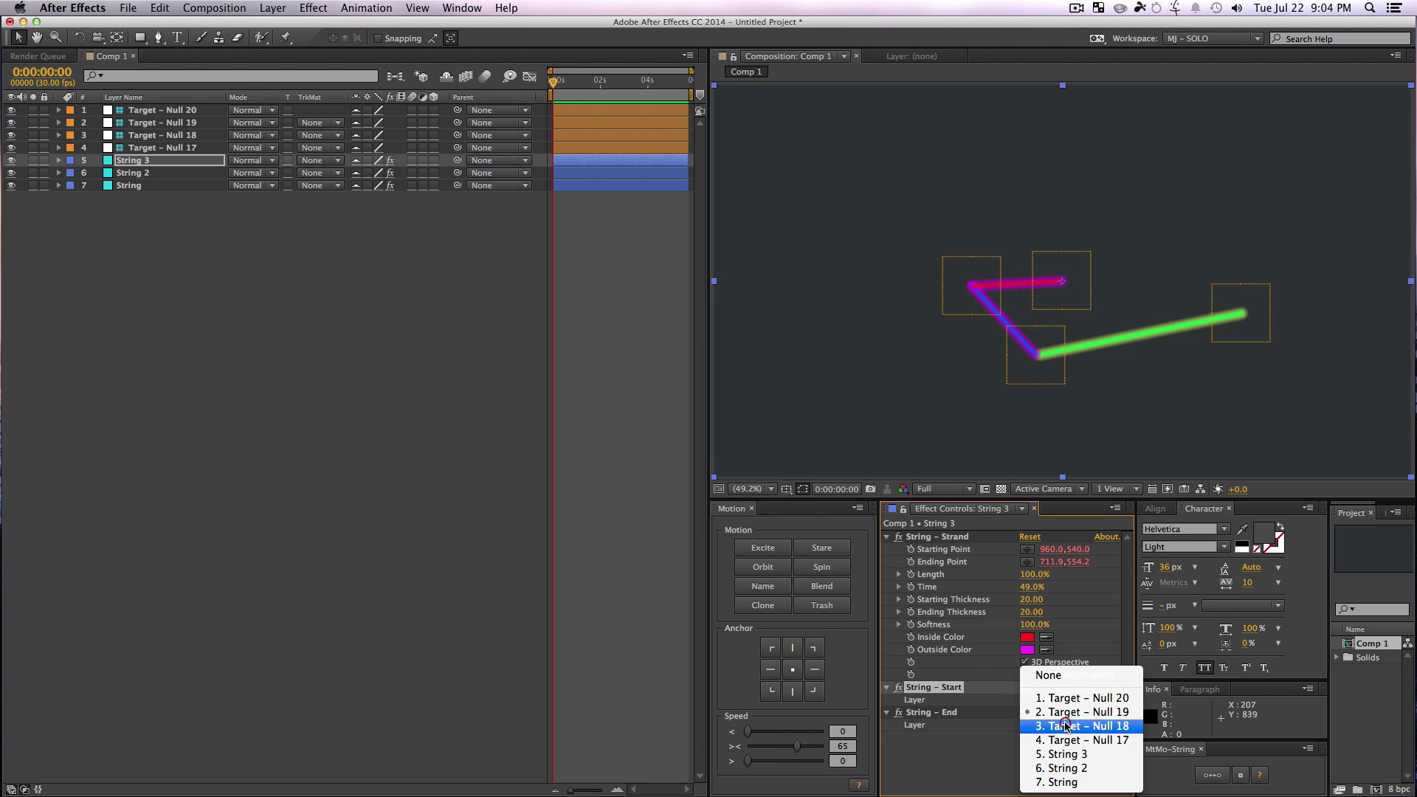
left_click(1066, 726)
left_click(1064, 702)
left_click(1067, 741)
left_click(473, 387)
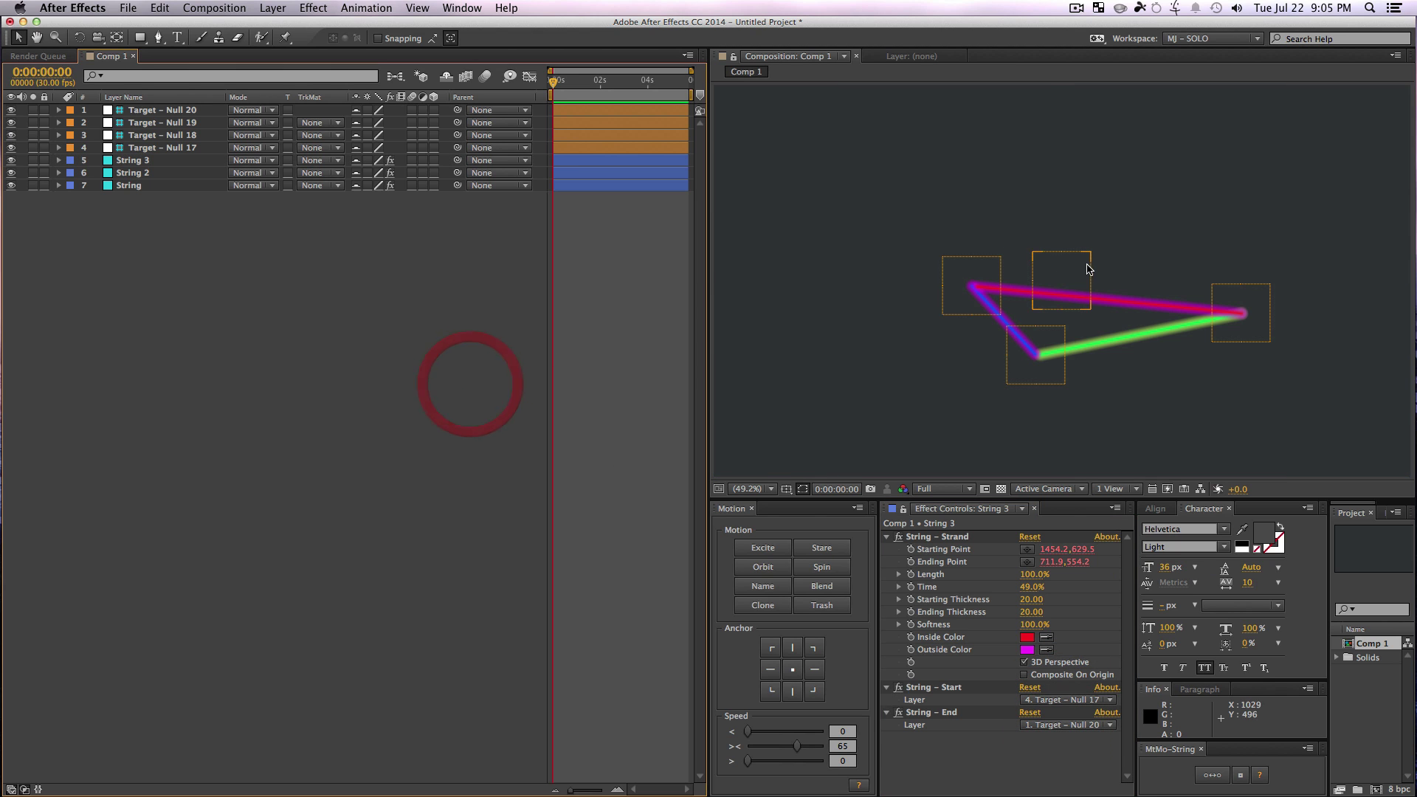
Step: Move Target – Null 19 up-right and set it as String 3's start layer
left_click_drag(1062, 281, 1092, 236)
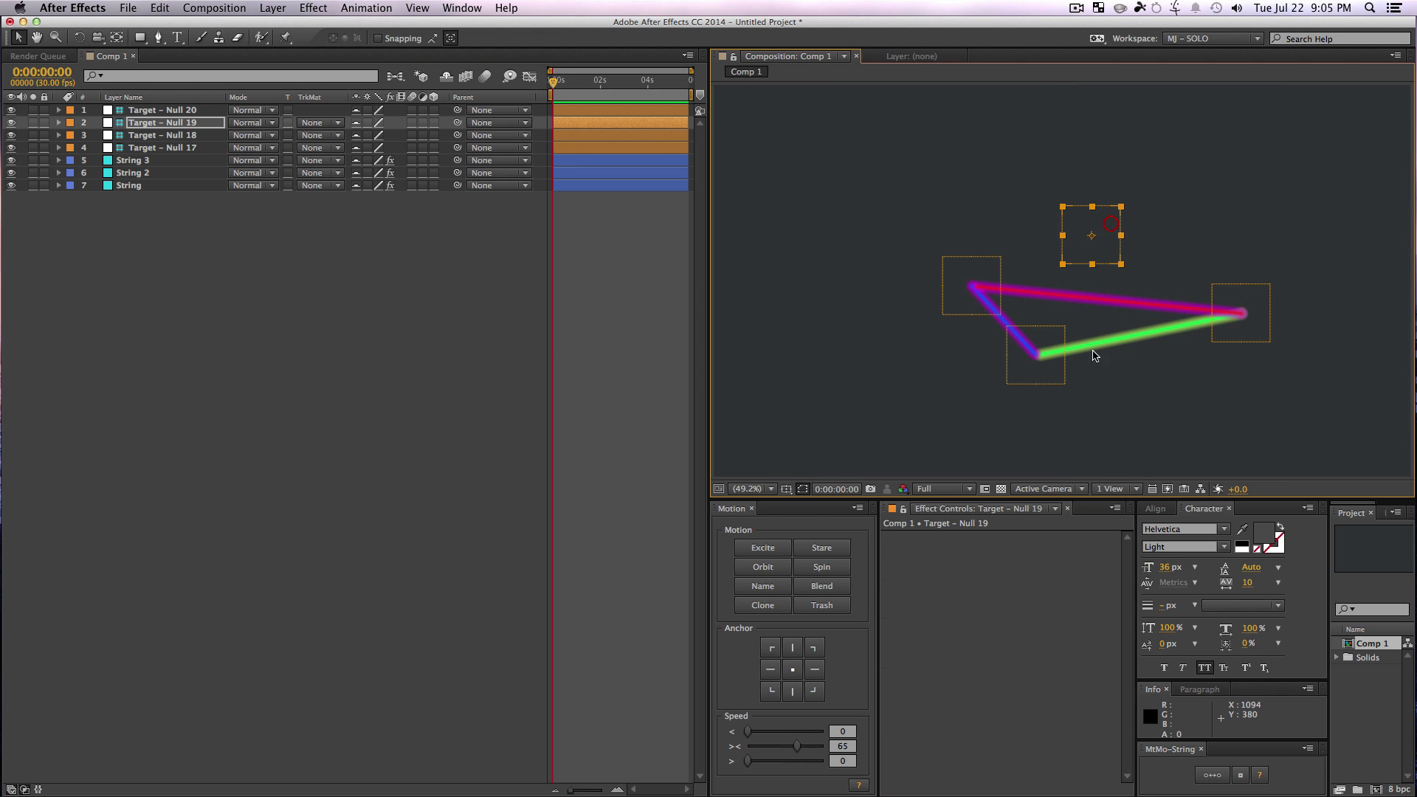
left_click(163, 128)
left_click(161, 161)
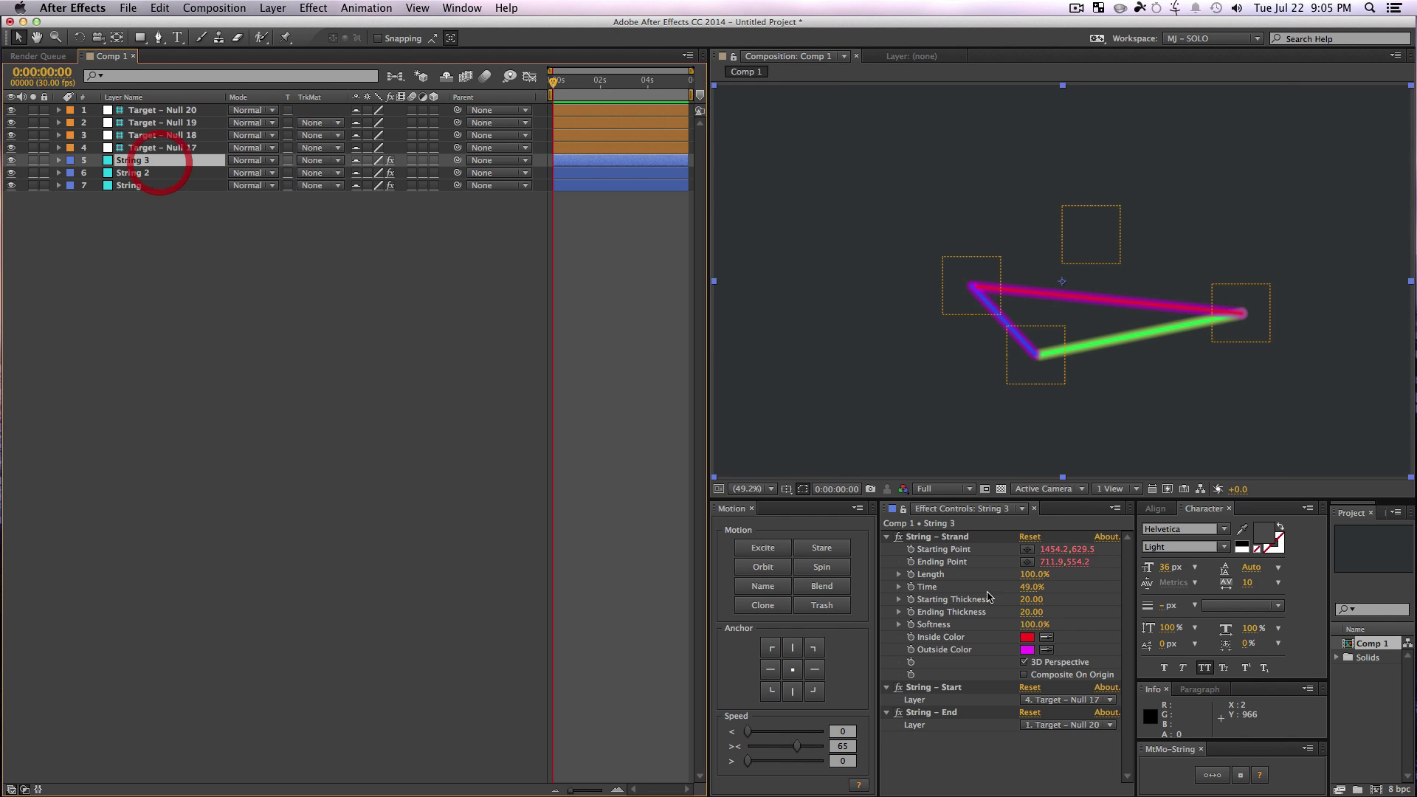
left_click(1061, 706)
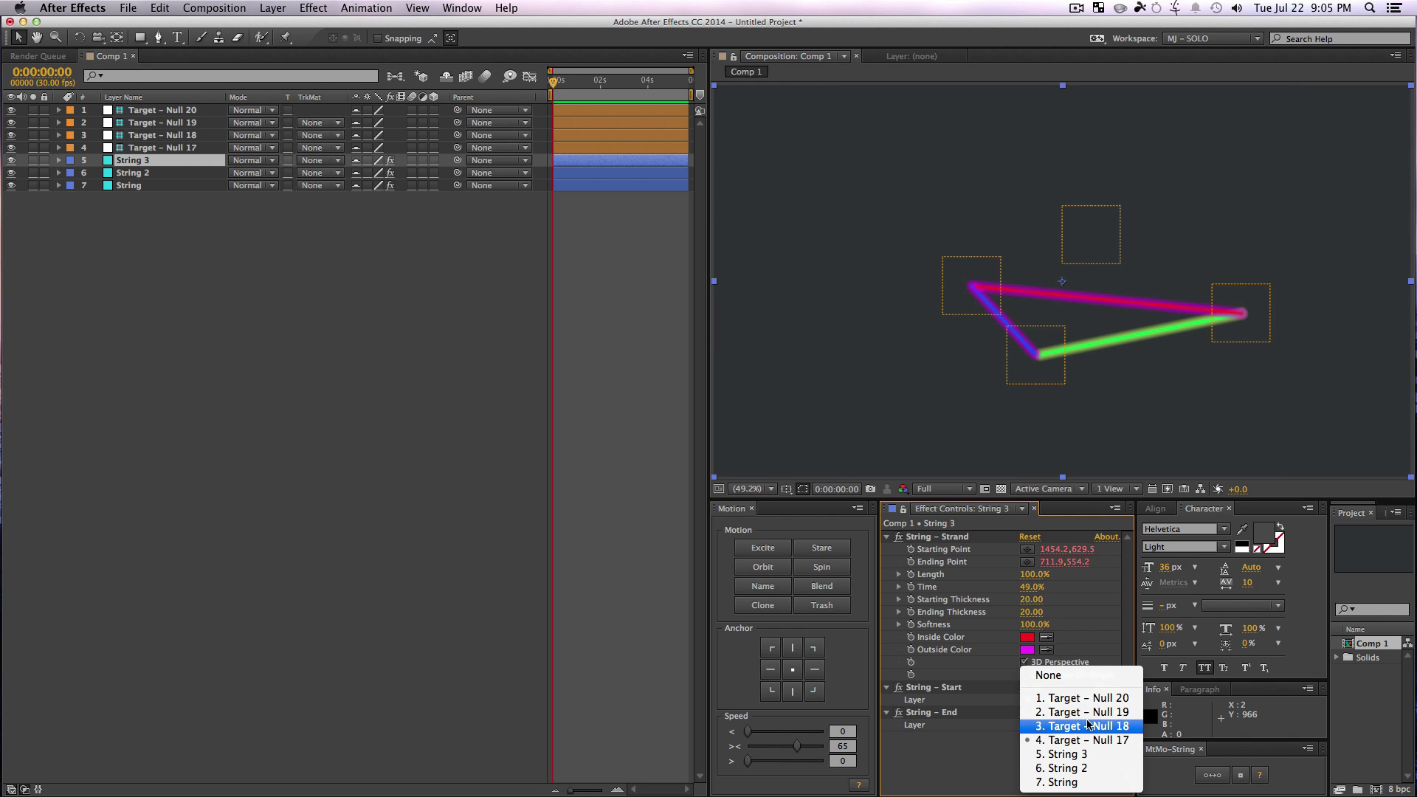
left_click(1077, 720)
left_click(566, 389)
Step: Rearrange Nulls 19, 20, 18 and 17 into a Z-shaped zigzag
left_click_drag(1091, 235, 993, 185)
left_click_drag(971, 285, 1107, 228)
left_click_drag(1036, 355, 1008, 292)
left_click_drag(1219, 309, 1118, 293)
left_click(351, 316)
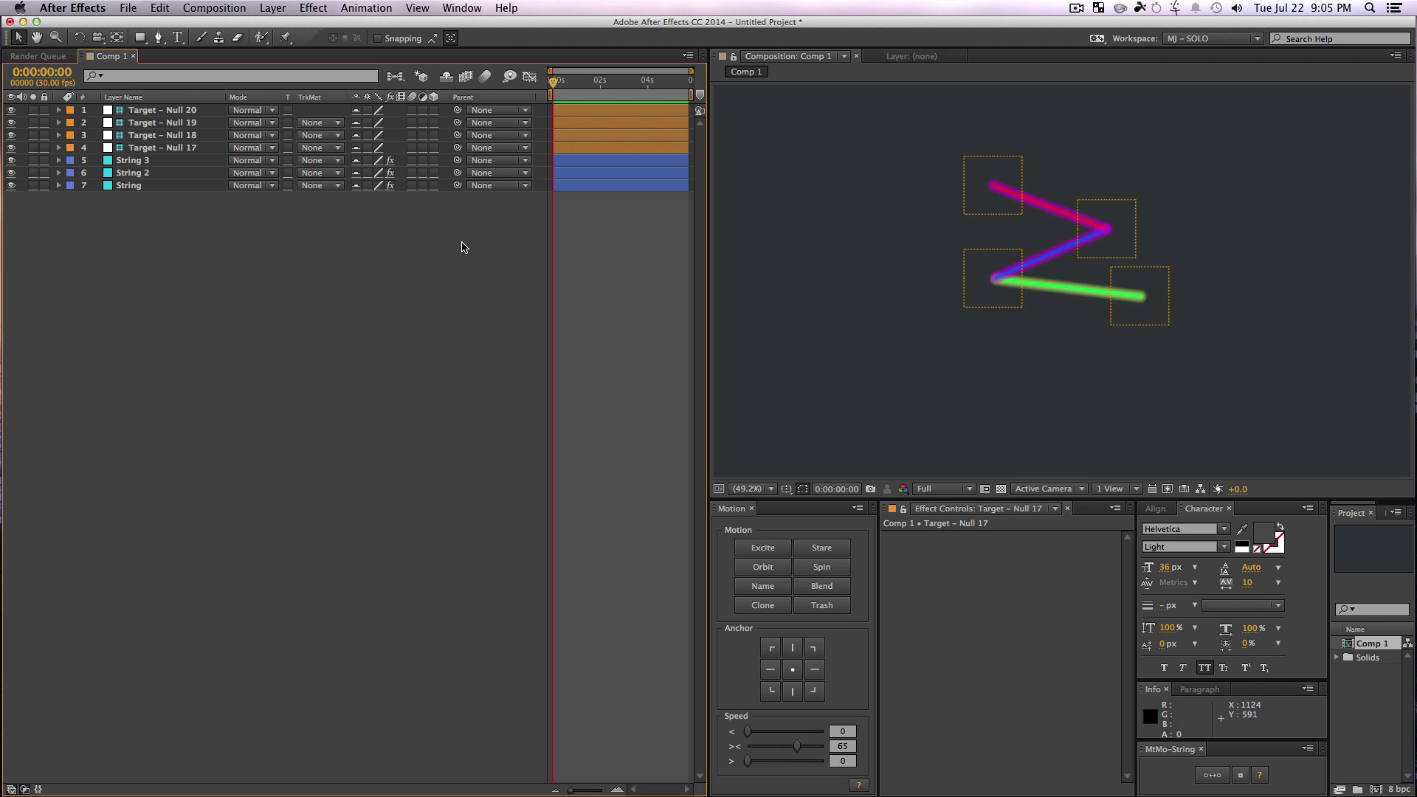
Step: Set the blending mode of all three String layers to Lighten
left_click_drag(162, 214, 145, 159)
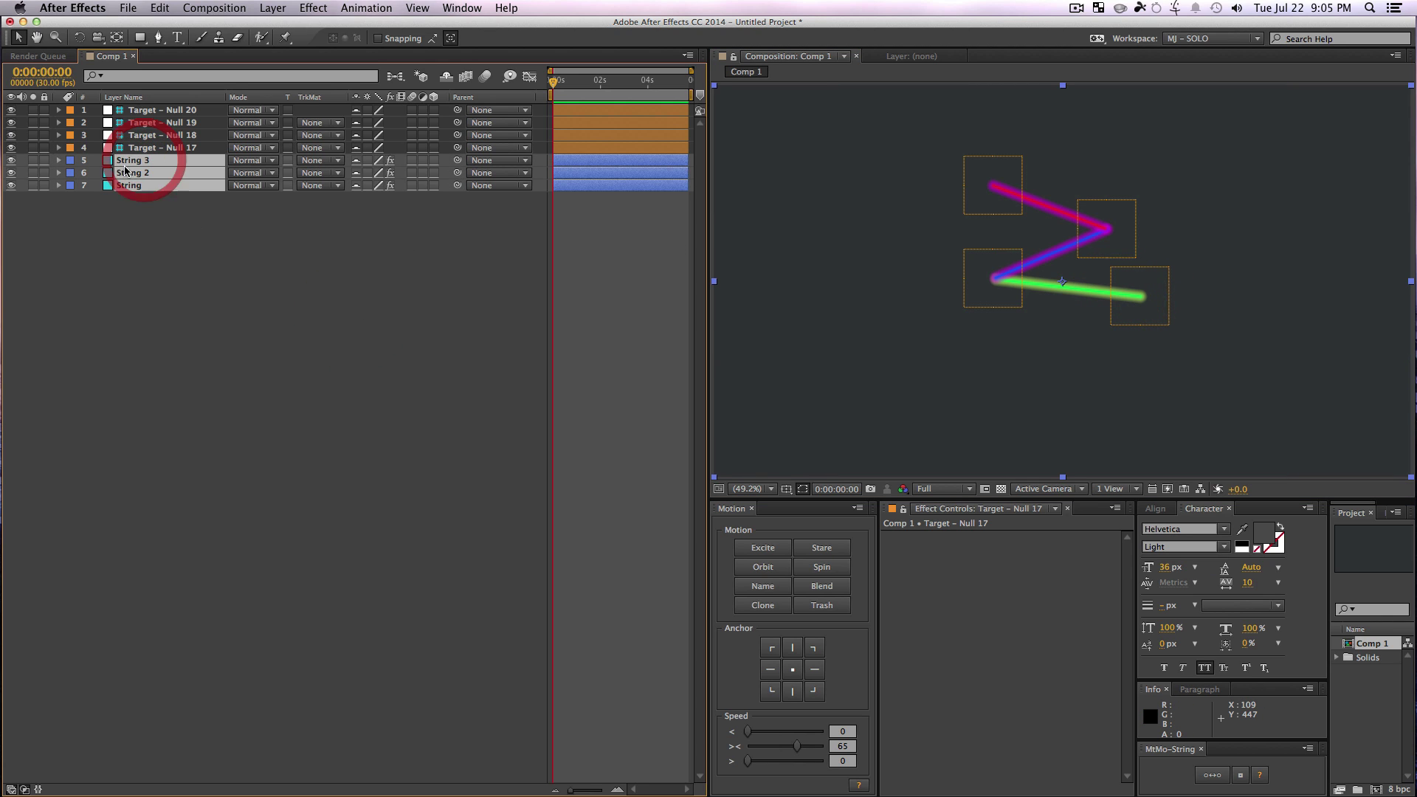
left_click(258, 163)
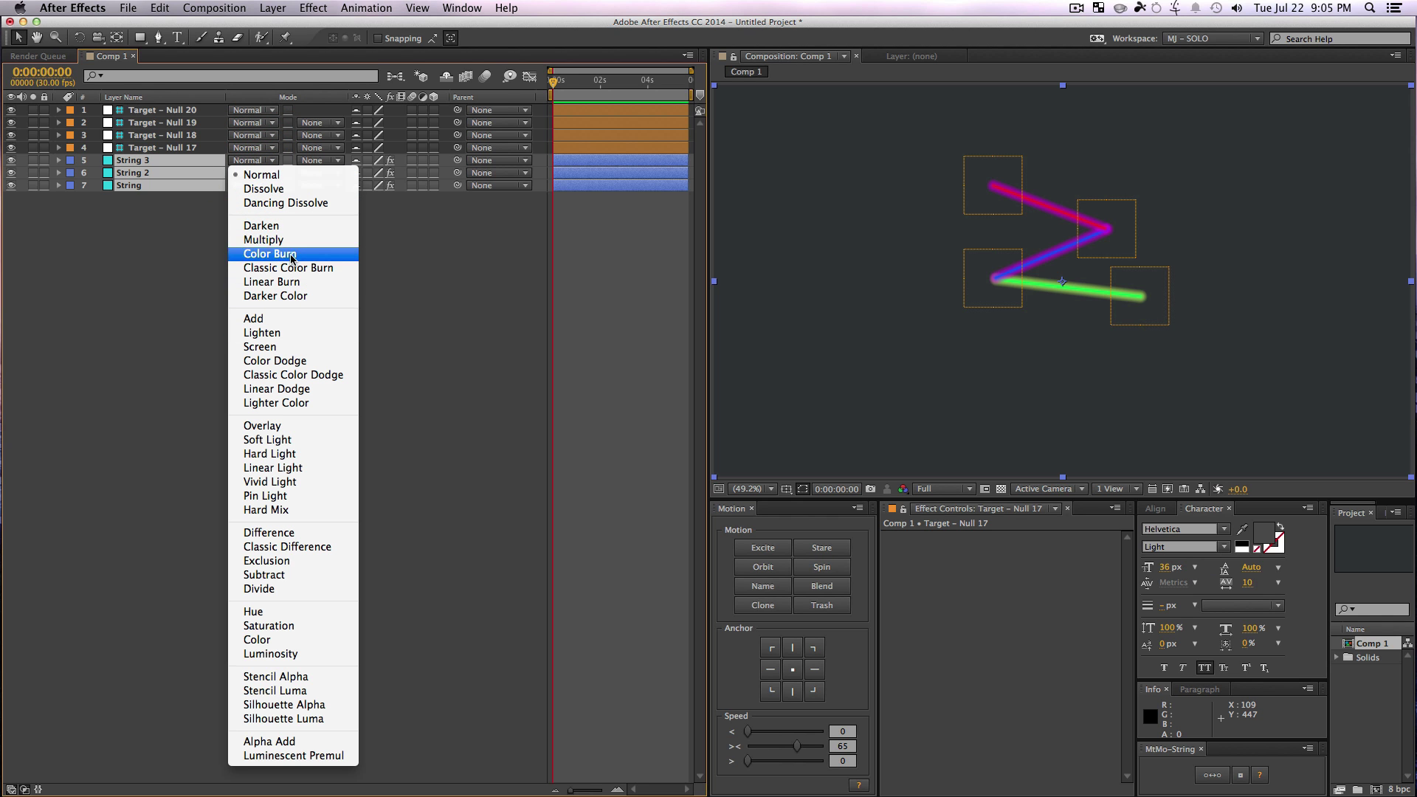
left_click(288, 333)
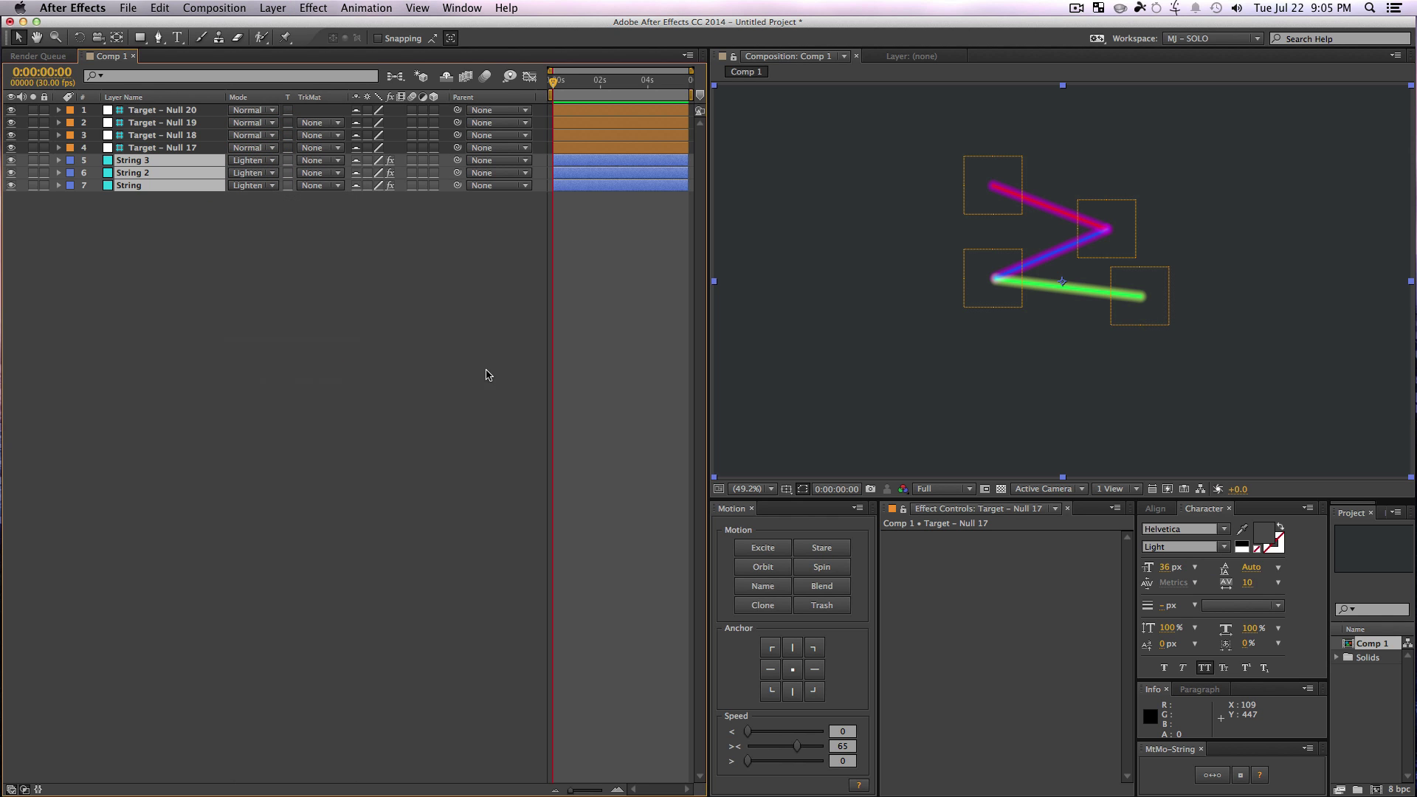
left_click(487, 371)
Step: Move Target – Null 19 below the green string and nudge Null 17 up-left
left_click_drag(962, 196, 1012, 340)
mouse_move(1144, 327)
left_mouse_down()
mouse_move(1060, 260)
mouse_move(1097, 258)
mouse_move(1162, 323)
mouse_move(1148, 321)
left_mouse_up()
left_click(1004, 295)
left_click_drag(1004, 295, 997, 371)
Step: Add Target – Null 21 and parent Nulls 17–20 to it as 3D children
left_click(293, 347)
key("shift")
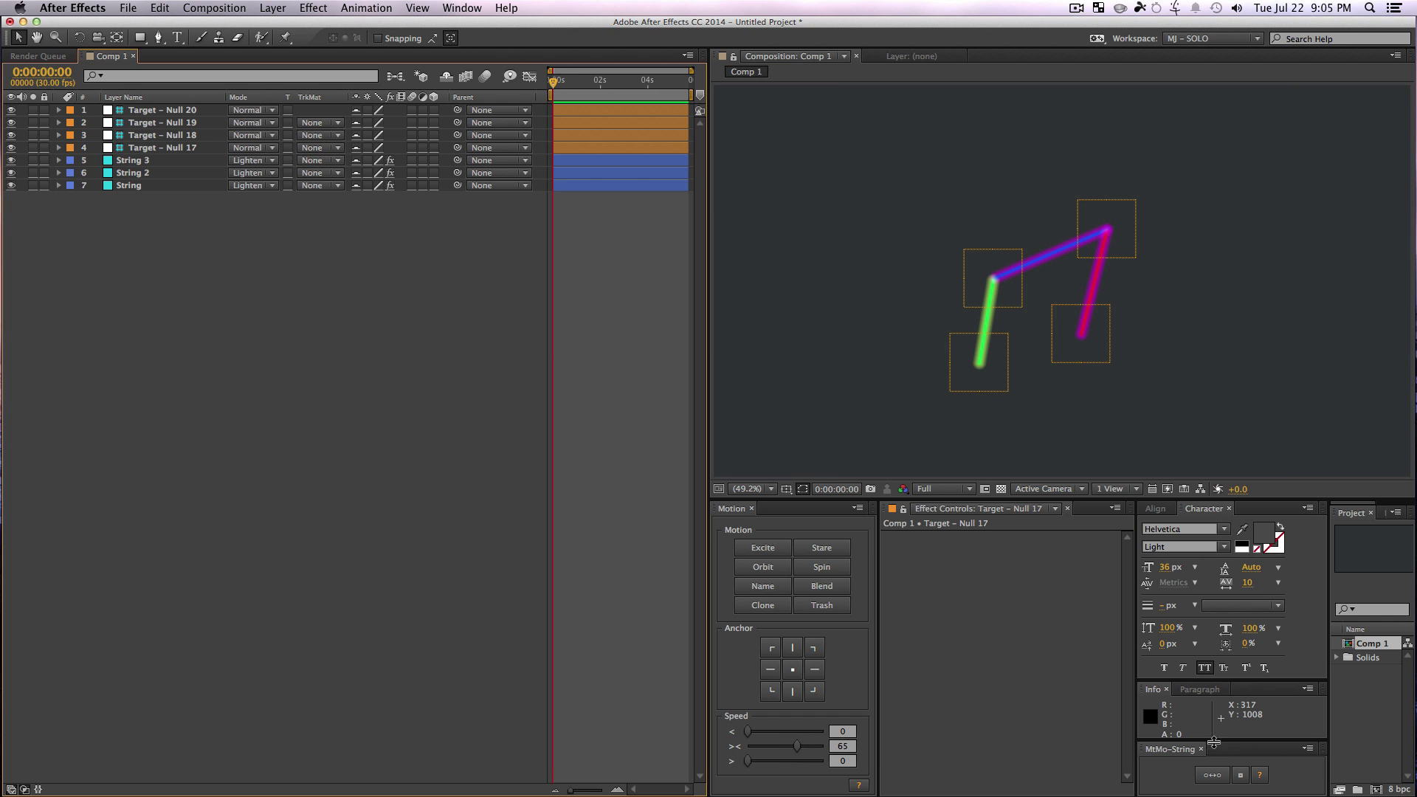
left_click(1239, 775)
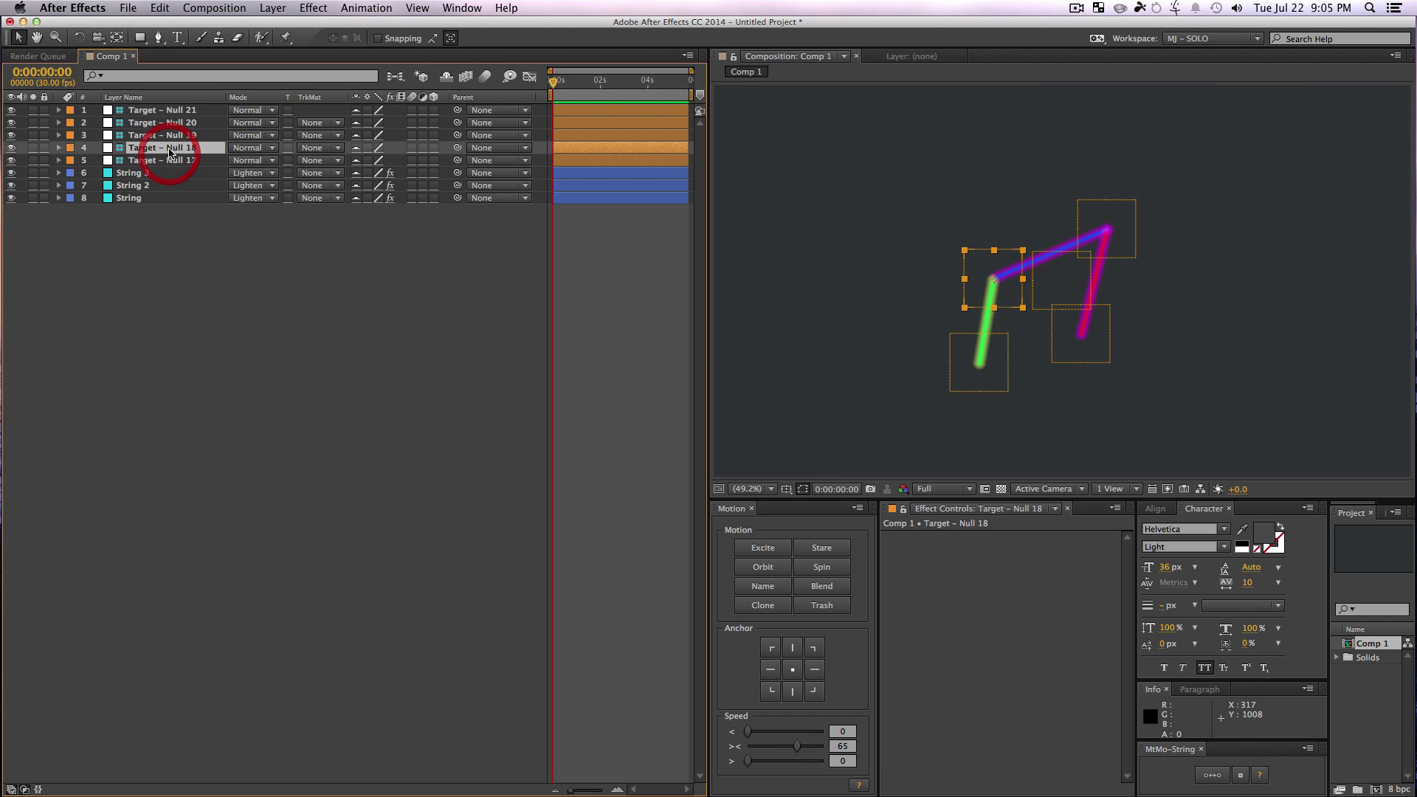
left_click(175, 124)
left_click(166, 158, "shift")
left_click_drag(458, 123, 459, 112)
left_click_drag(434, 160, 436, 115)
Step: Rotate Target – Null 21 to 1x+41.0° on Y and drag nulls to widen the arch
left_click(295, 250)
left_click(158, 111)
key("r")
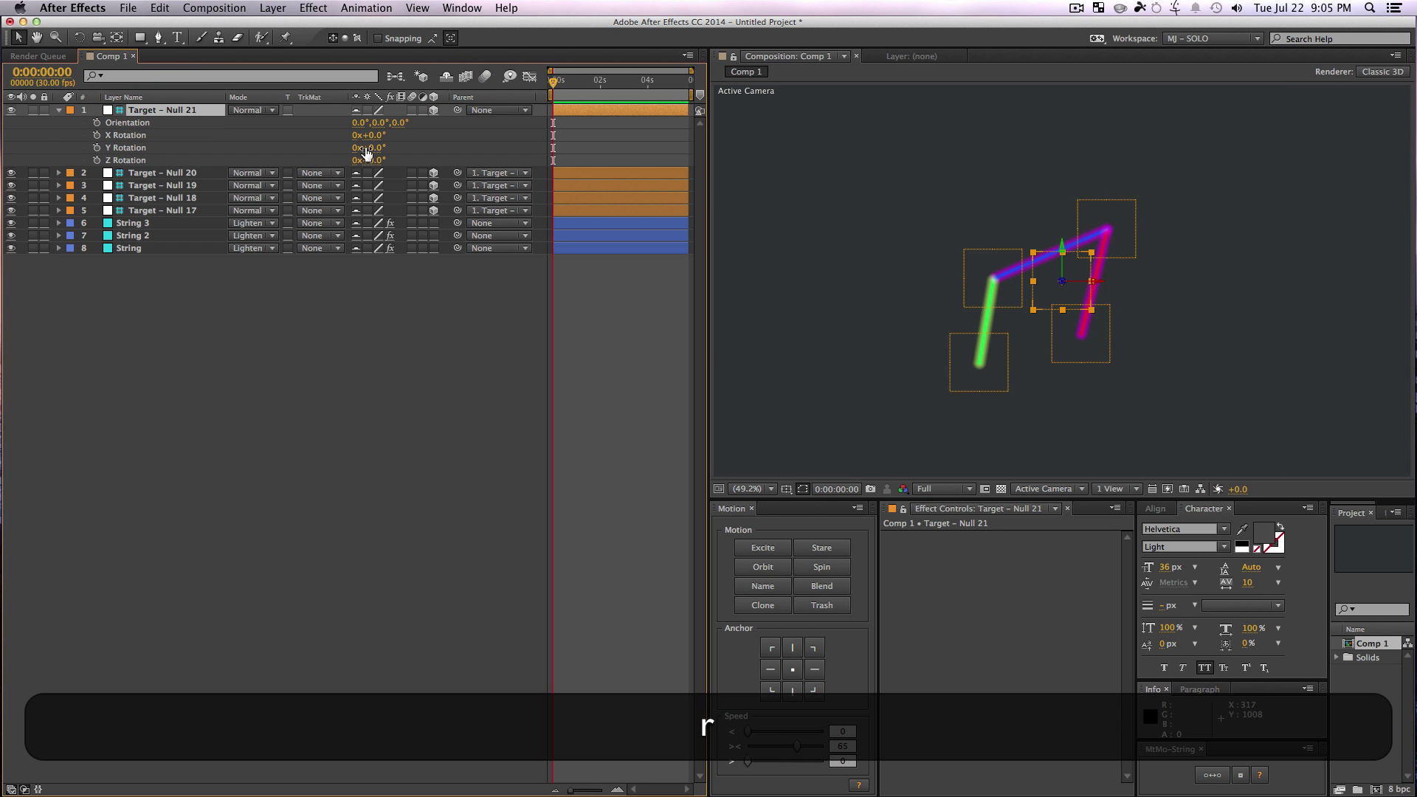
left_click_drag(375, 147, 470, 453)
left_click_drag(1004, 360, 828, 337)
left_click_drag(977, 221, 927, 174)
left_click_drag(1093, 214, 1211, 228)
Step: Experiment with String 2's Time value, then undo the change
left_click(176, 231)
left_click_drag(1032, 588, 971, 587)
left_click_drag(1088, 585, 1065, 582)
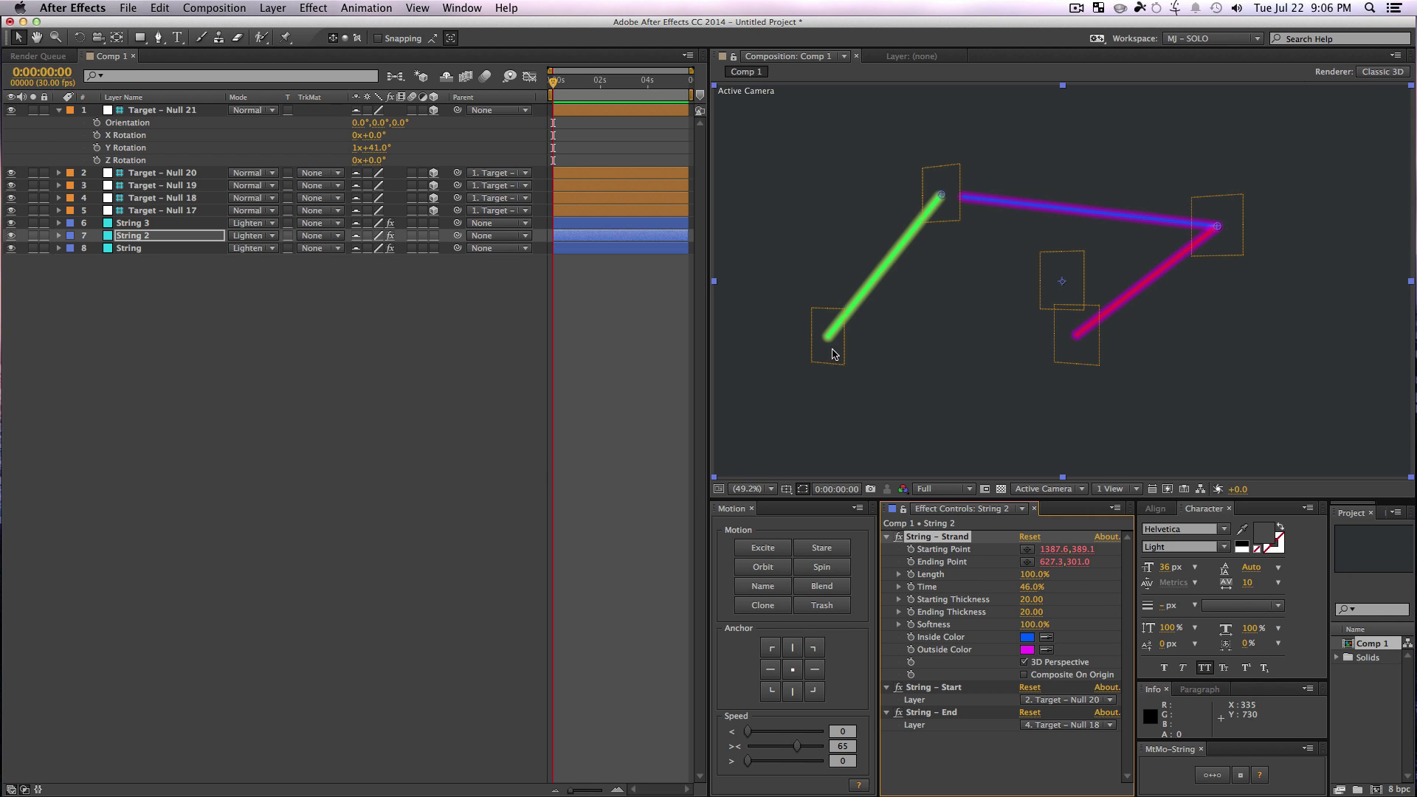
left_click(879, 367)
key("super+z")
left_click(449, 399)
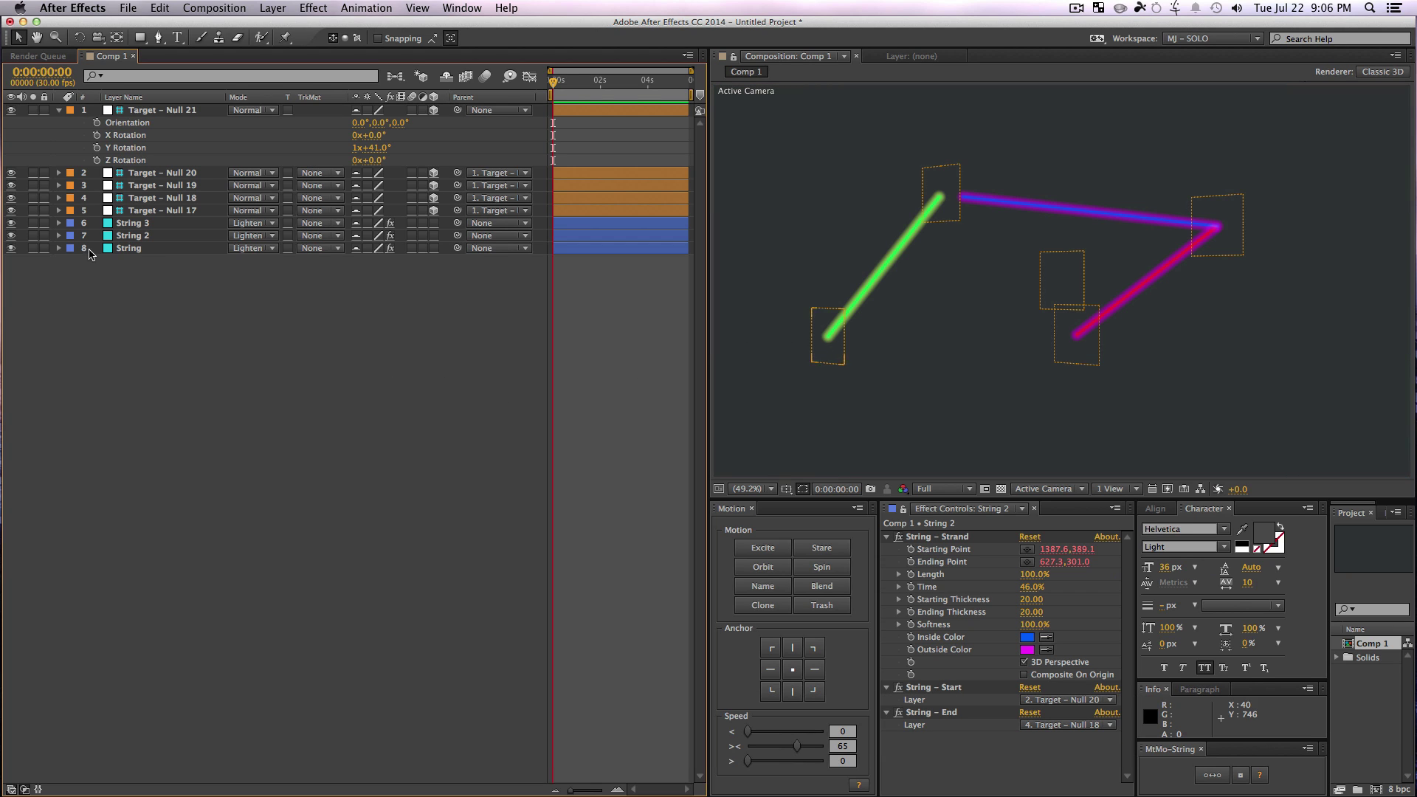
Step: Drag Target – Nulls 18, 19, 20 and 21 in 3D so the strings zigzag in an N shape
left_click(309, 381)
left_click_drag(948, 181, 855, 180)
left_click_drag(1207, 226, 1069, 187)
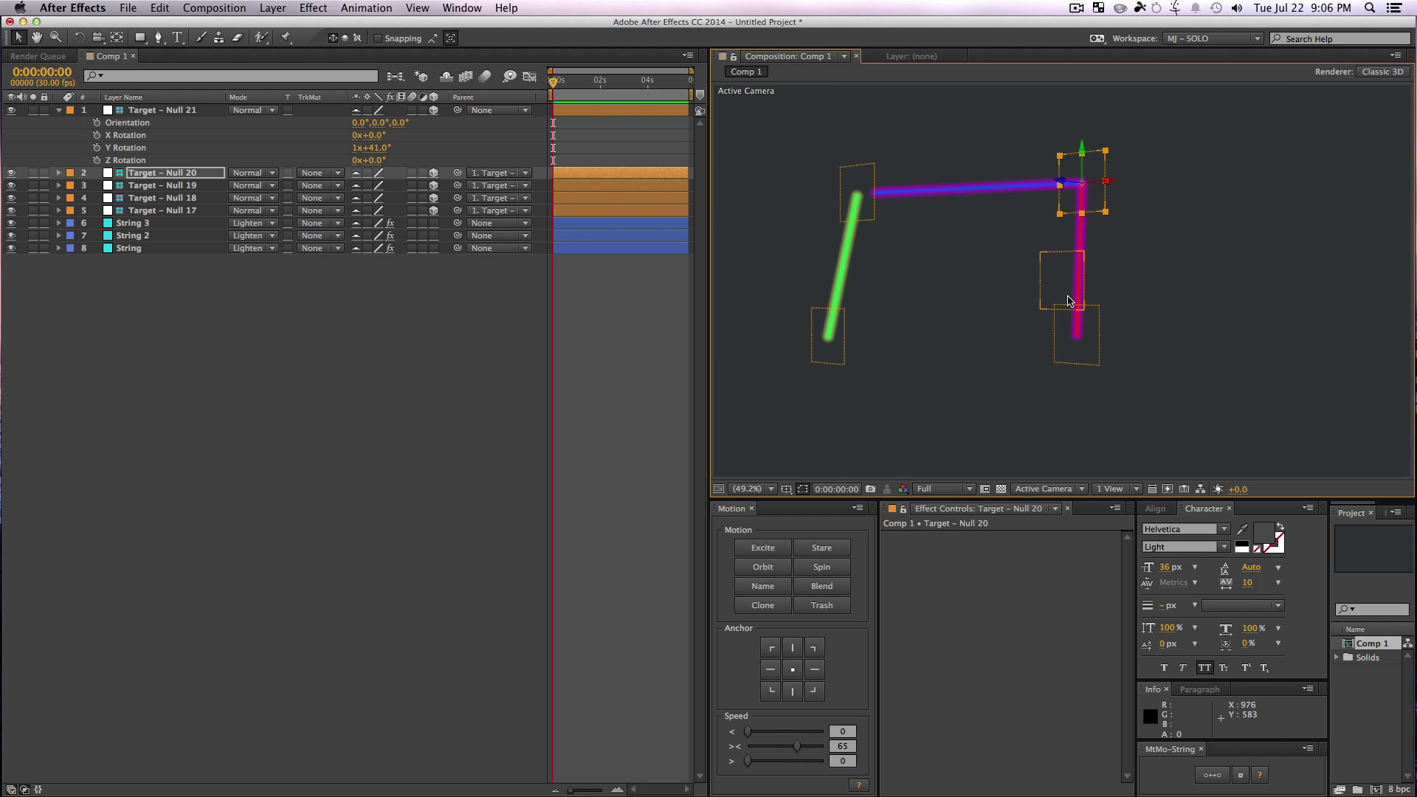
left_click_drag(1070, 299, 1240, 330)
left_click_drag(1115, 203, 975, 249)
left_click_drag(920, 185, 1025, 179)
left_click_drag(997, 295, 992, 378)
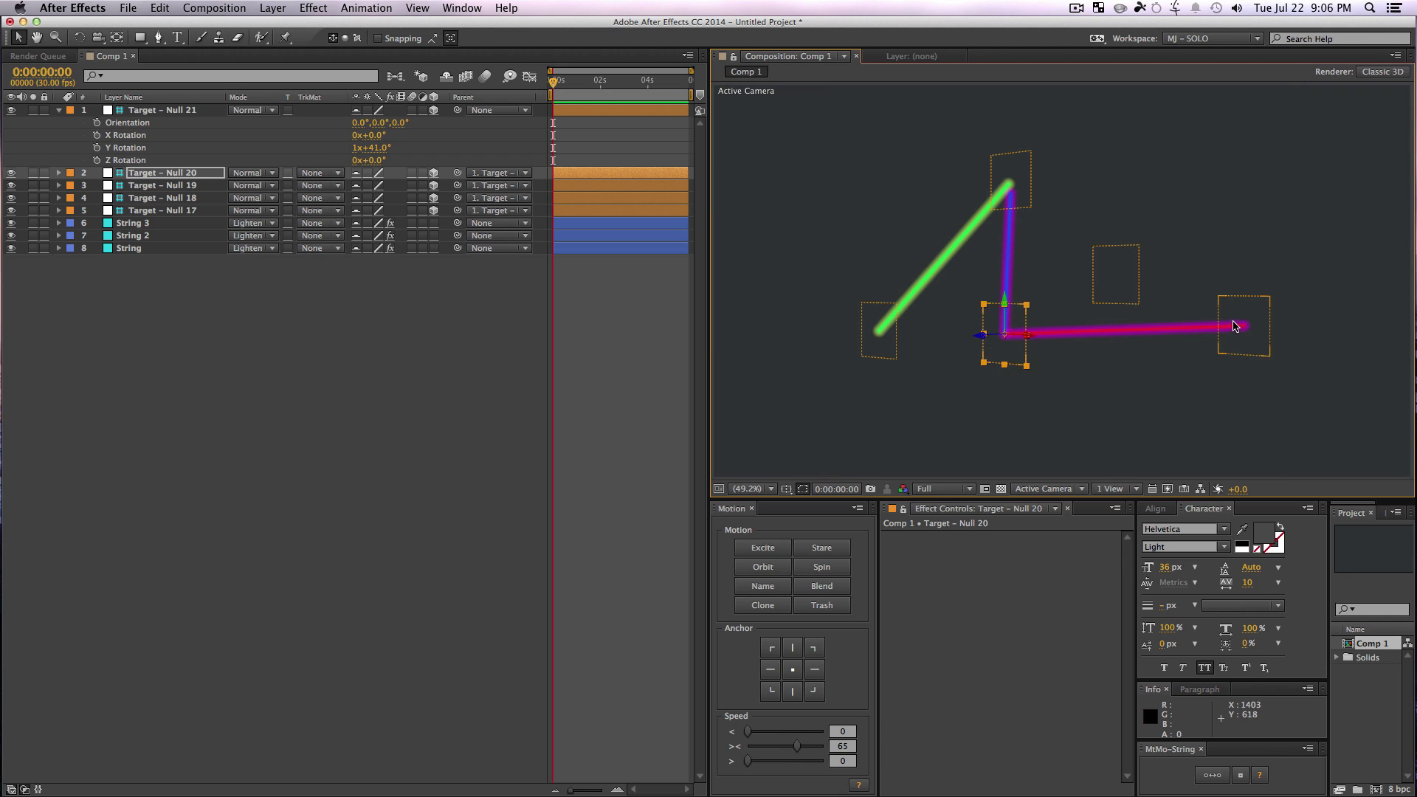
left_click_drag(1244, 325, 1127, 240)
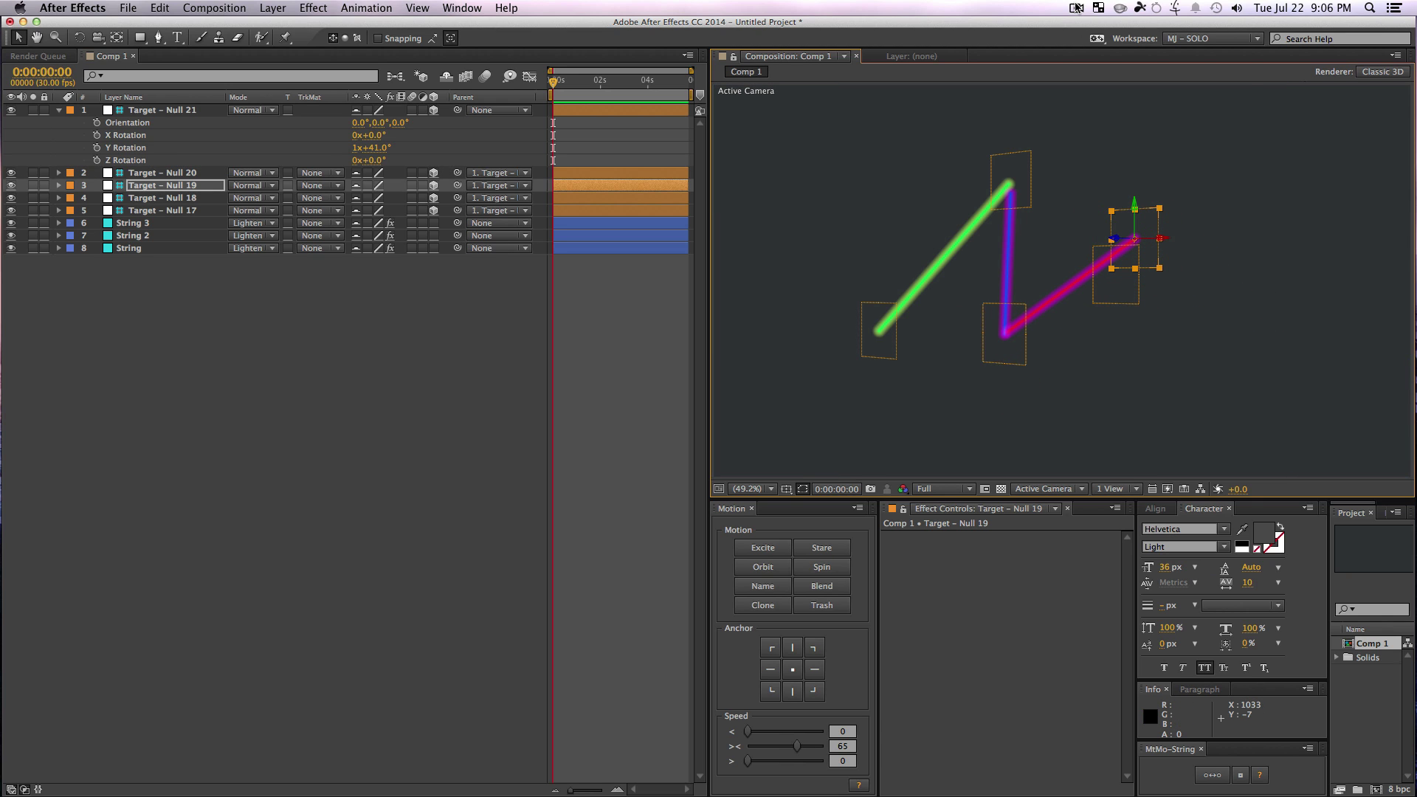